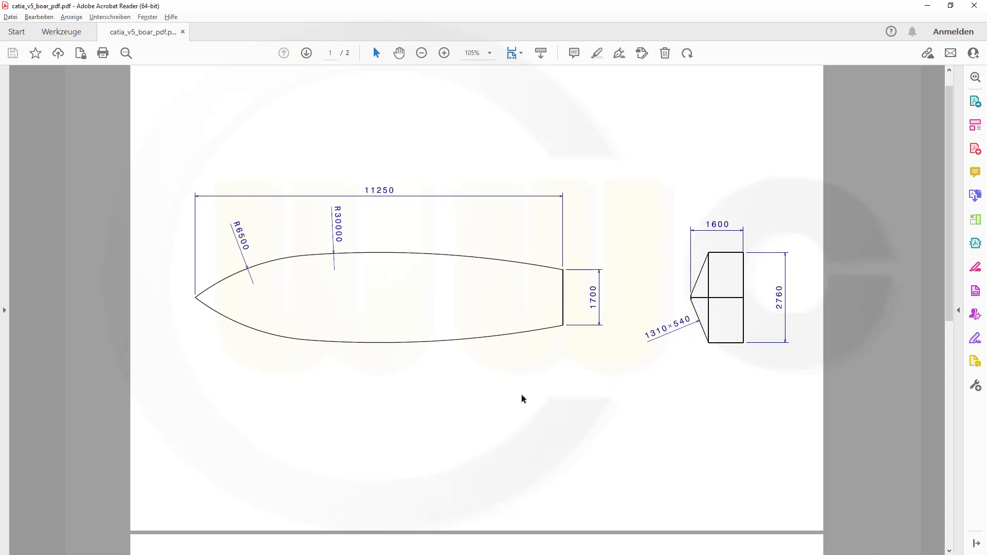
- Examine the boat hull drawing's plan, side and end views and their dimensions on both pages
scroll(523, 399, "down", 1)
scroll(523, 399, "down", 7)
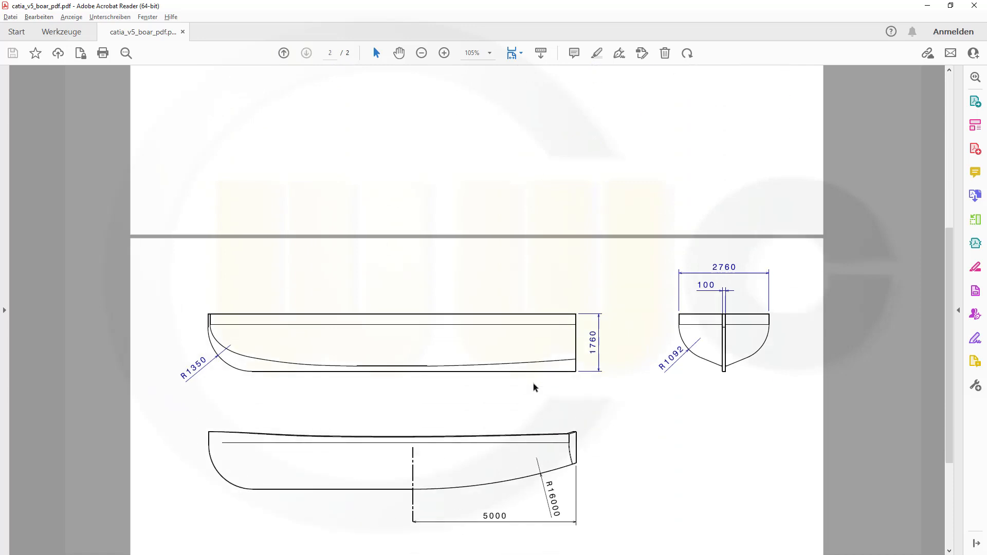
scroll(535, 385, "down", 4)
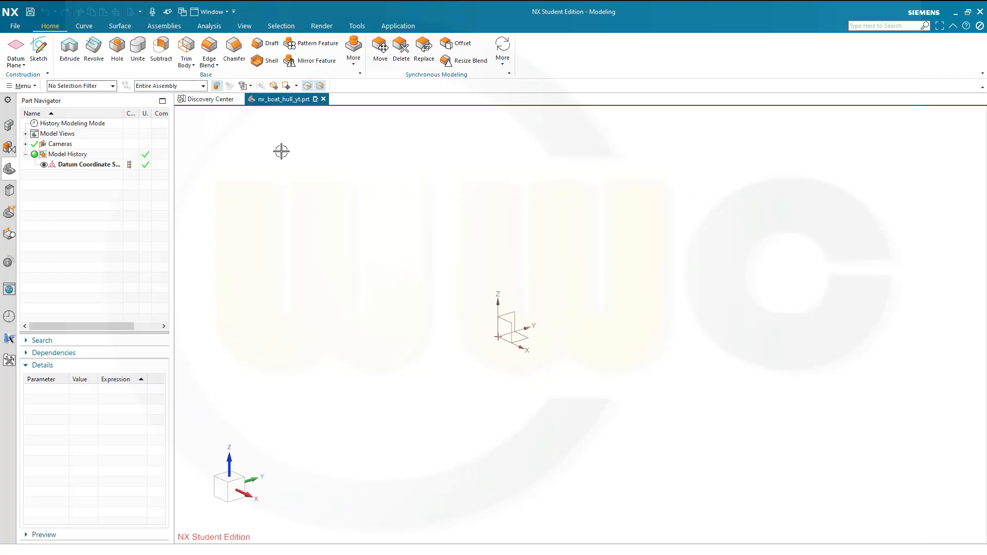
- Create a datum plane offset 2760/2 mm from the YZ plane
left_click(16, 47)
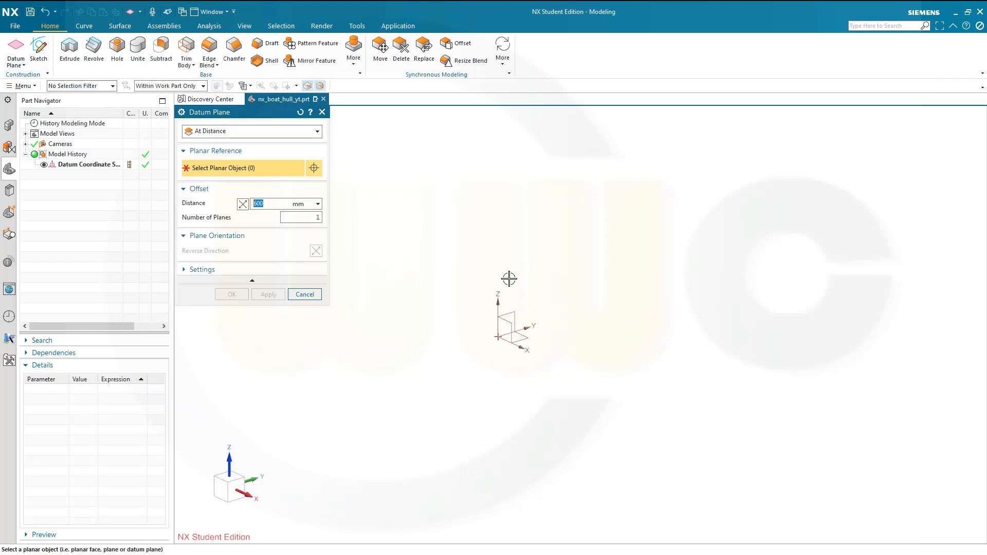
left_click(509, 311)
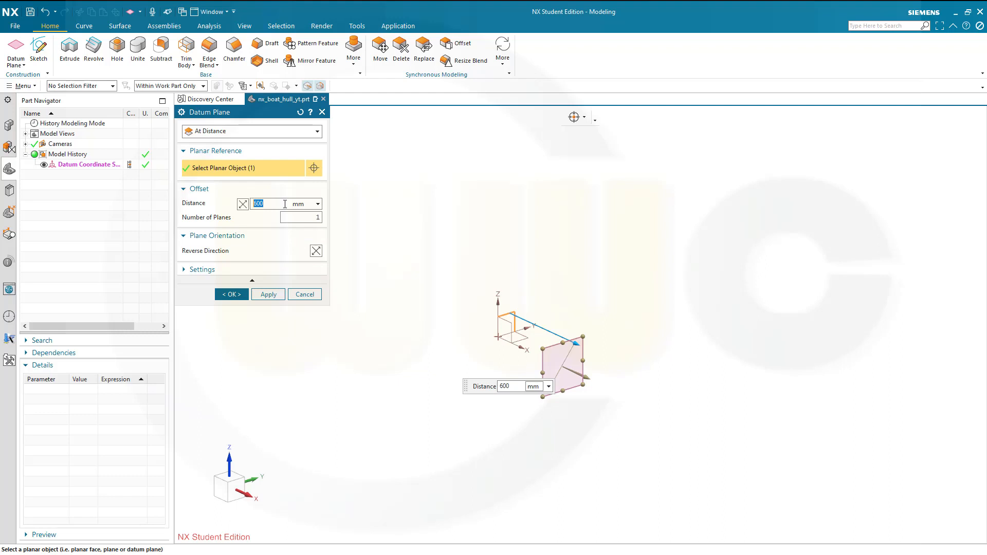
type("2760/2")
key("Return")
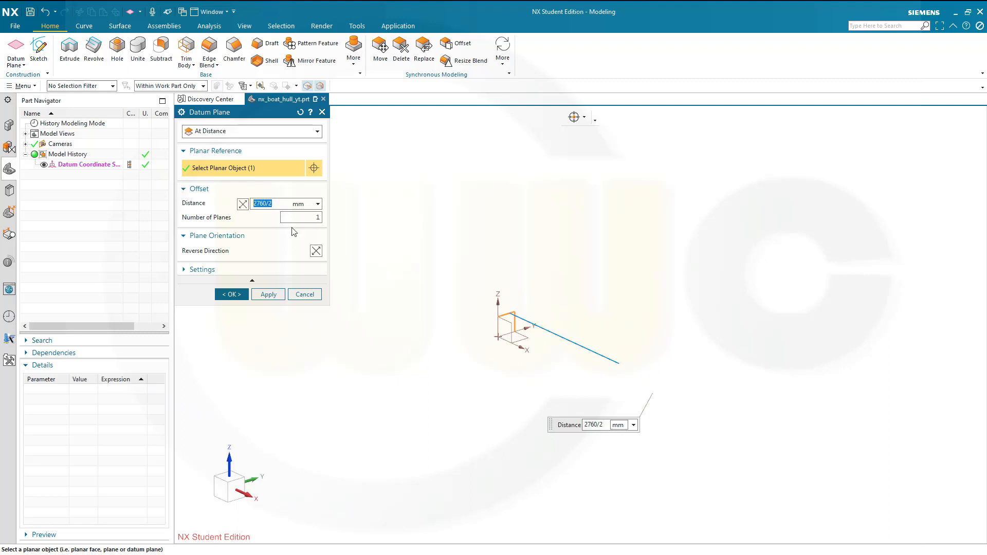
left_click(266, 296)
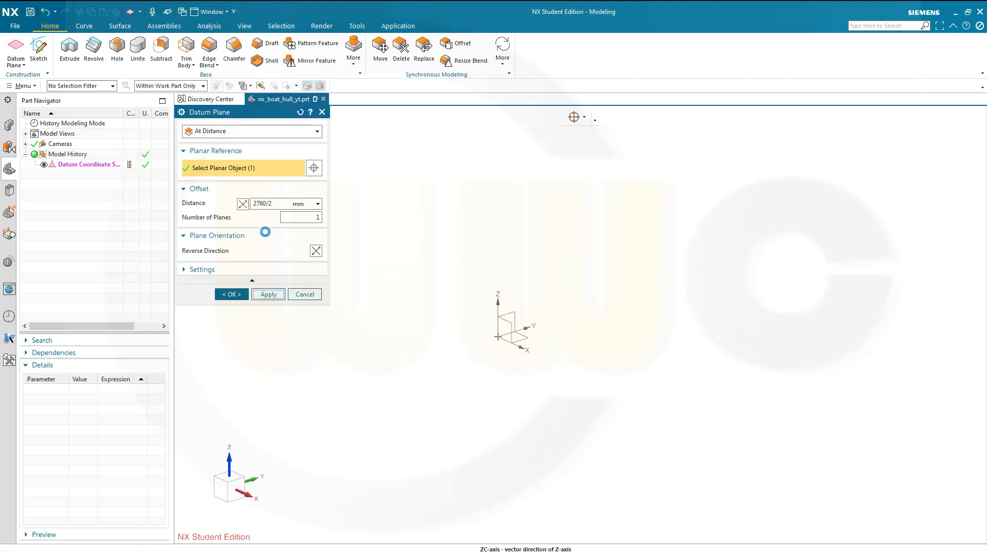
- Create a second datum plane offset -1380 mm from the YZ plane
left_click(276, 204)
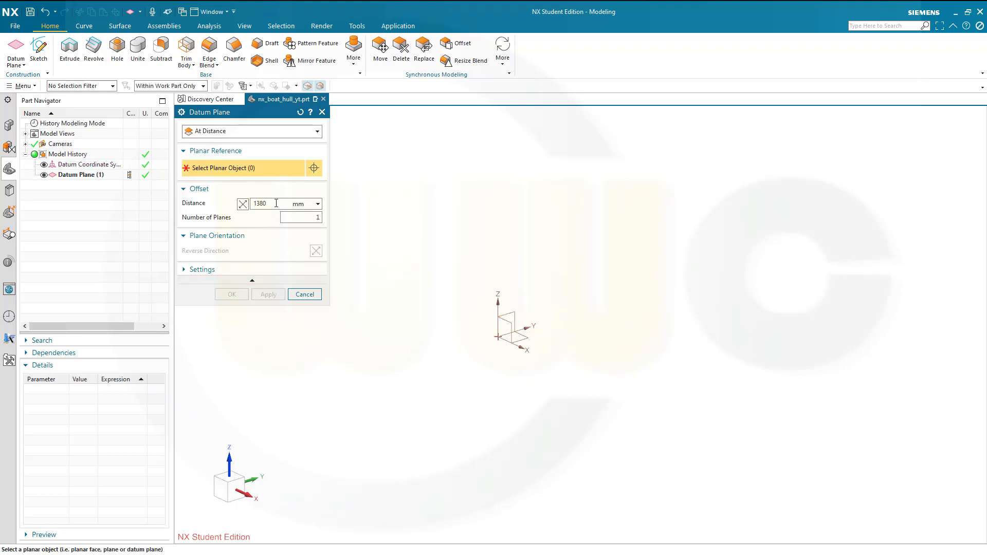
left_click(508, 313)
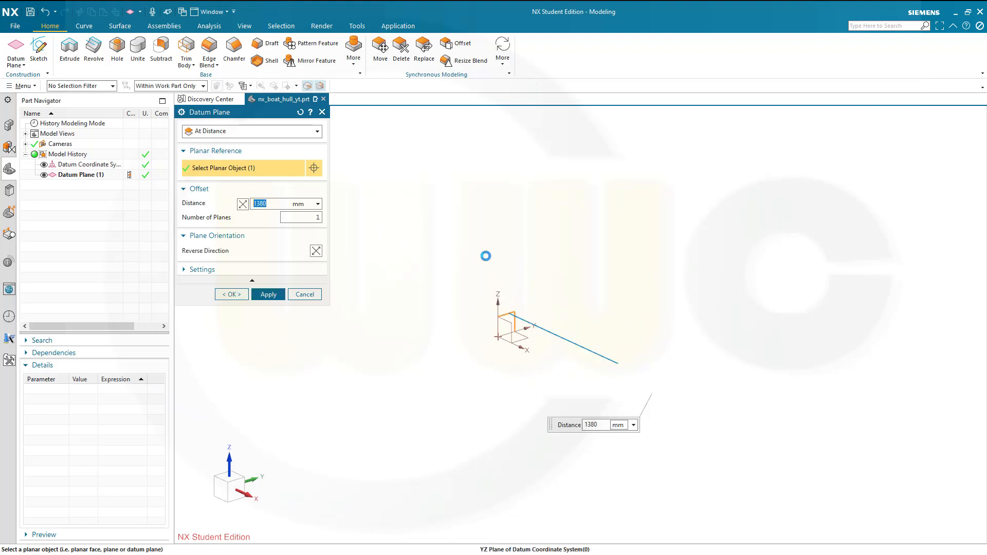
left_click(283, 204)
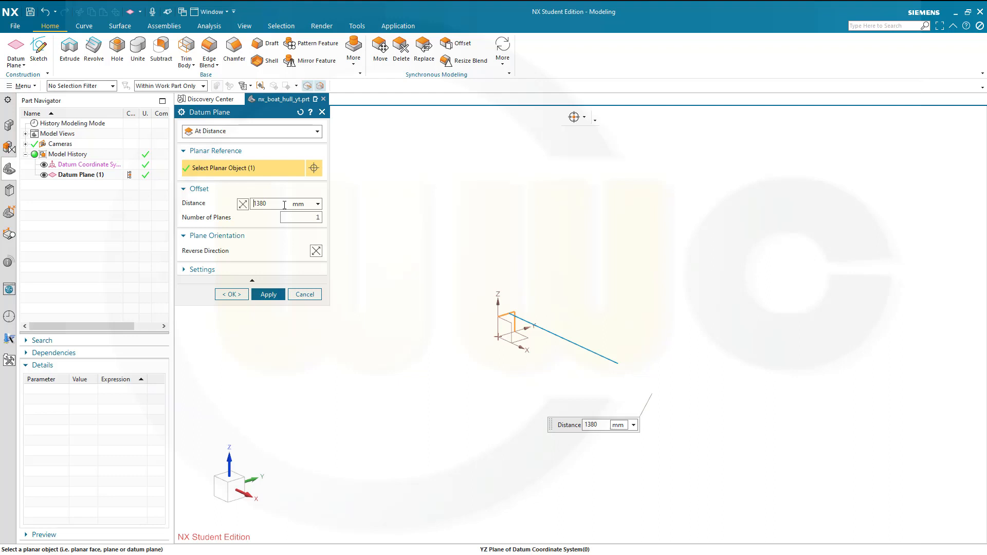
type("-")
key("Return")
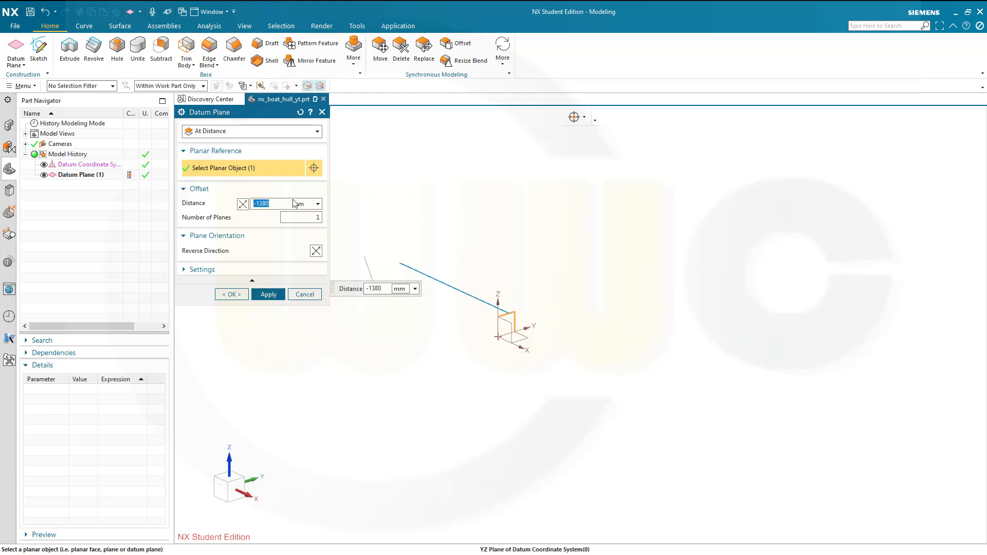
left_click(274, 295)
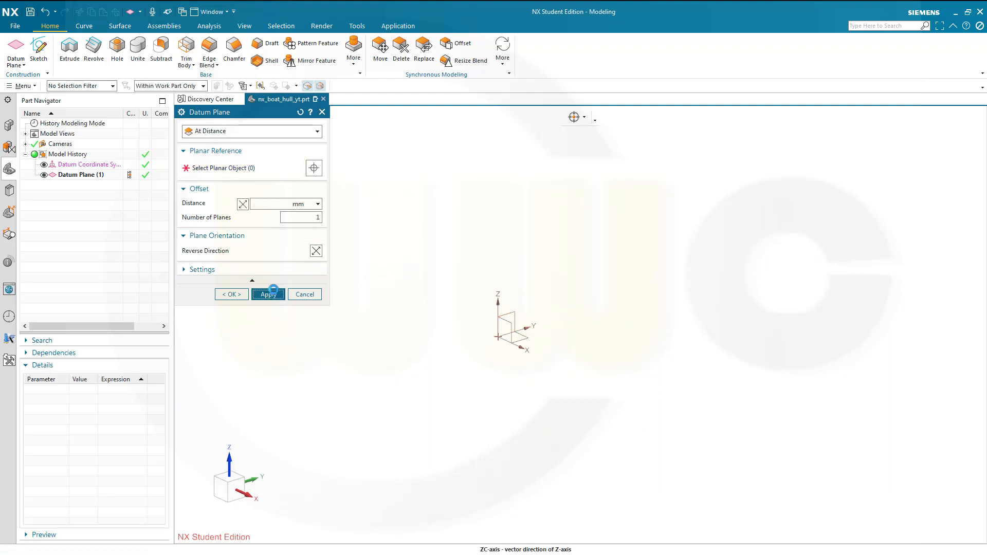
- Create a datum plane offset 5000 mm from the XZ plane
left_click(506, 319)
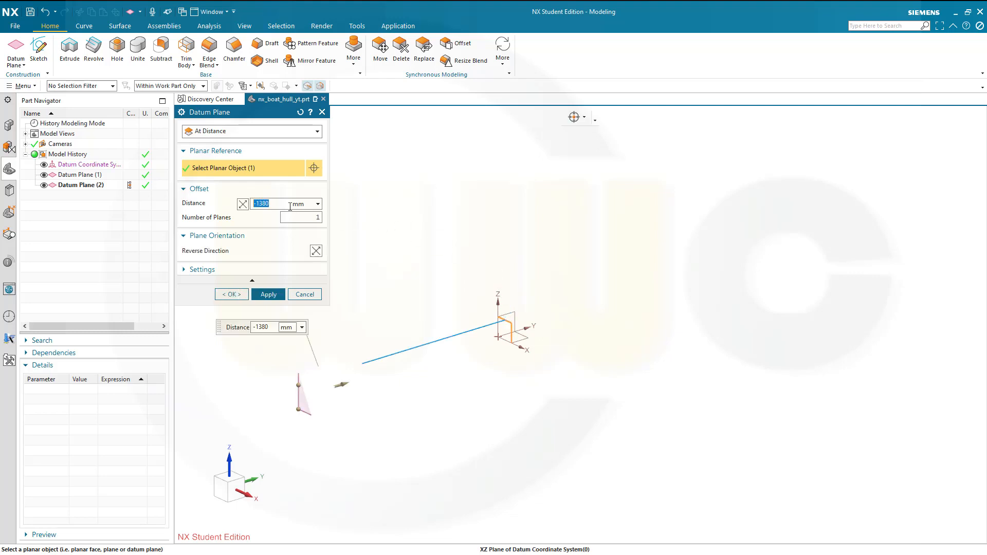
type("5000")
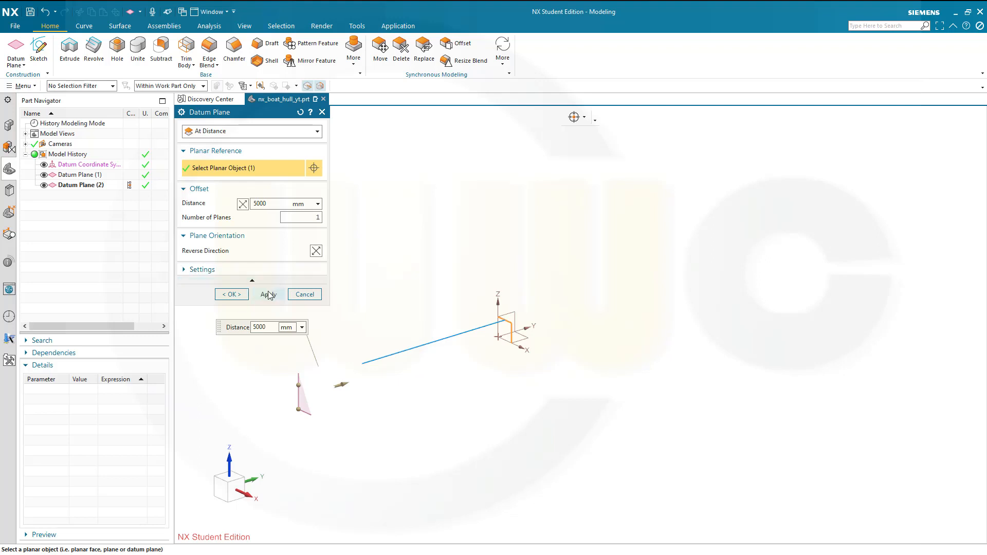
left_click(269, 296)
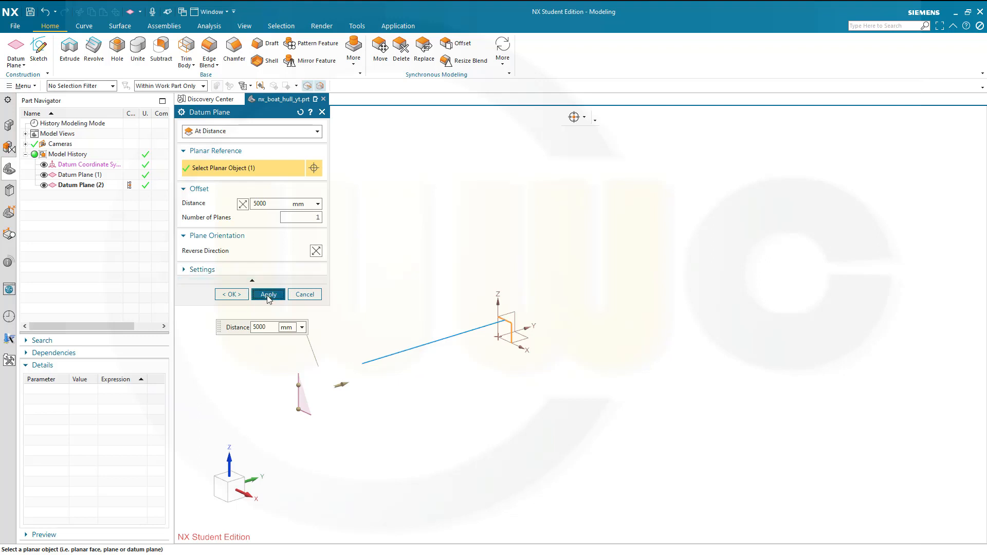
- Create a datum plane on the opposite side of the XZ plane at a distance of -11250+5000 mm
left_click(504, 319)
left_click(277, 204)
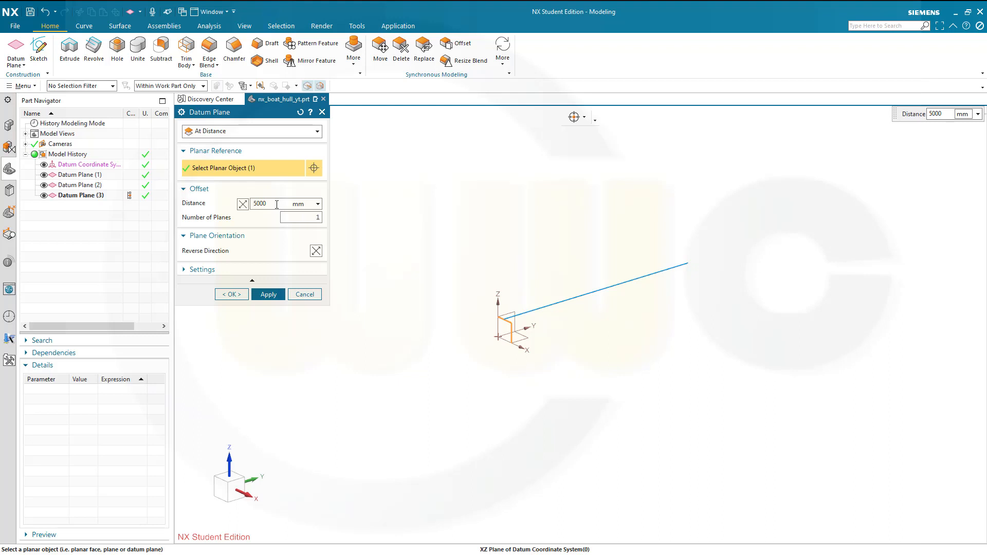
key("Home")
type("-11250+")
left_click(265, 295)
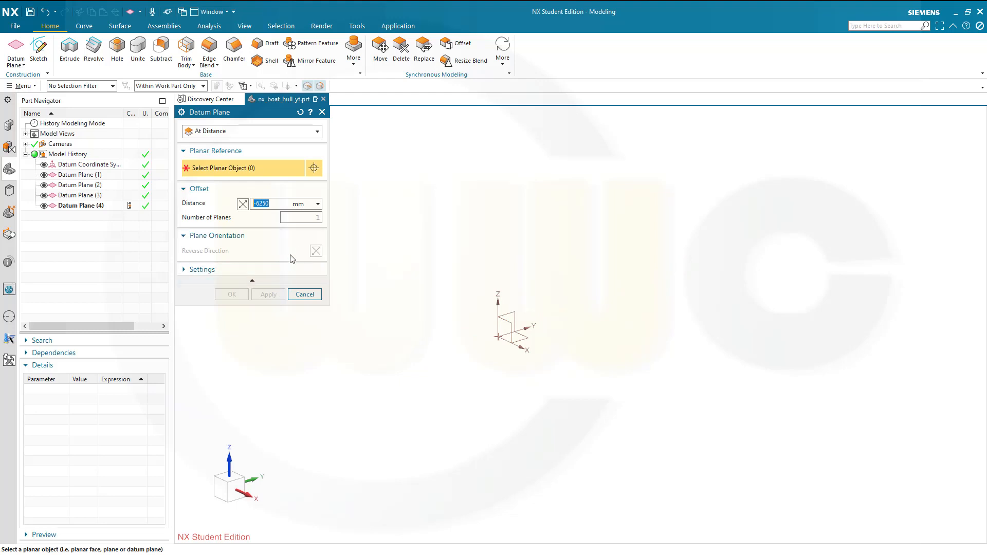
- Create a datum plane offset 250 mm above the XY plane
left_click(523, 333)
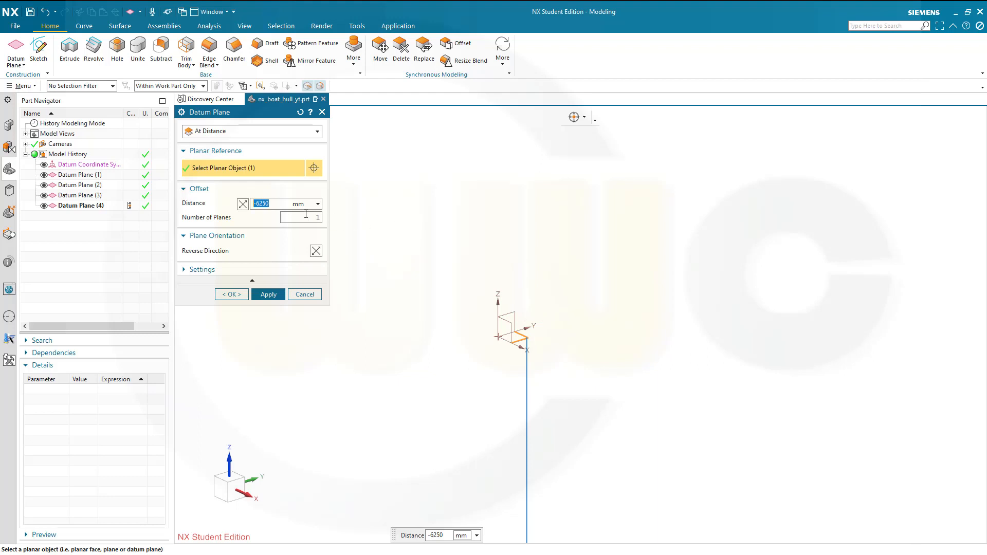
type("250")
key("Return")
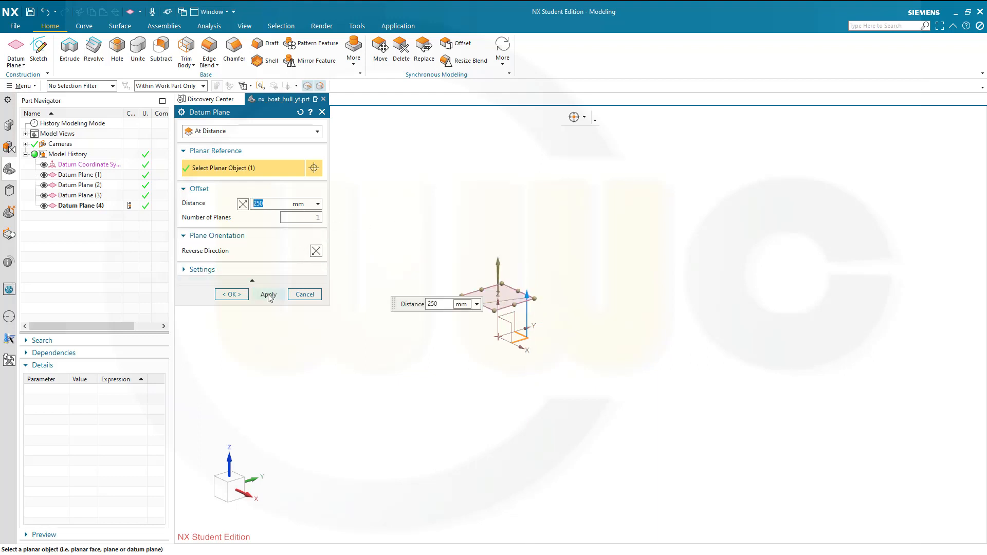
left_click(268, 296)
- Create a datum plane below the XY plane at a distance of 250-1600 mm
left_click(278, 204)
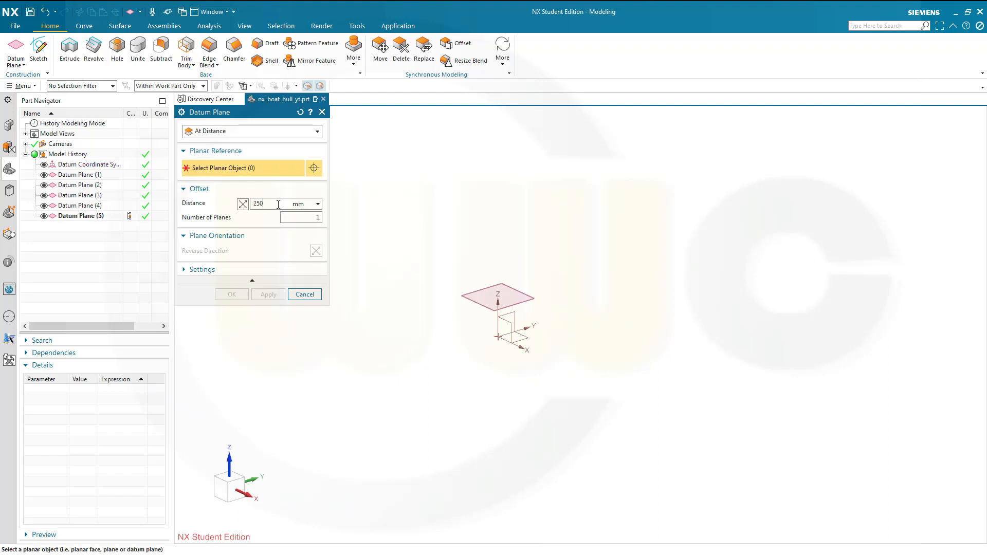
type("-1600")
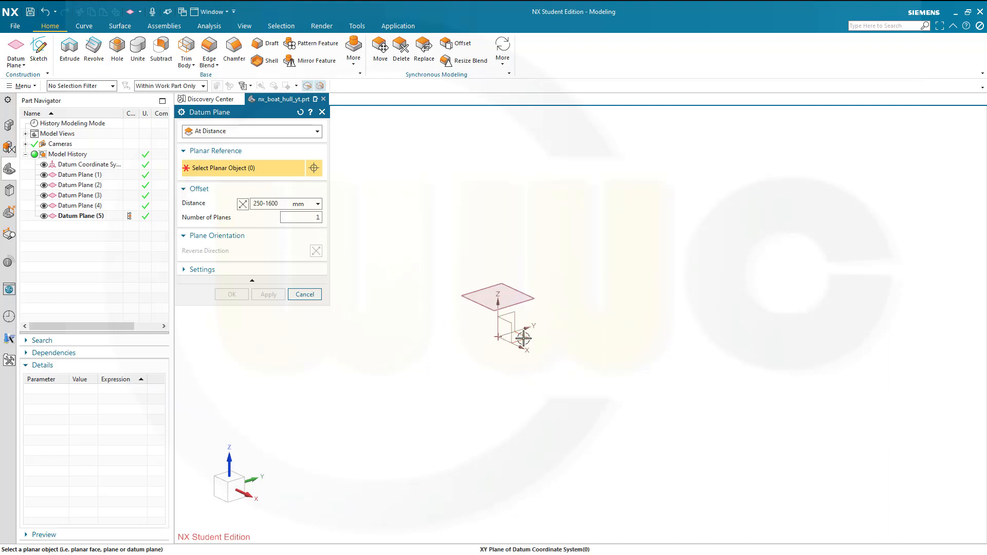
left_click(524, 338)
left_click(268, 294)
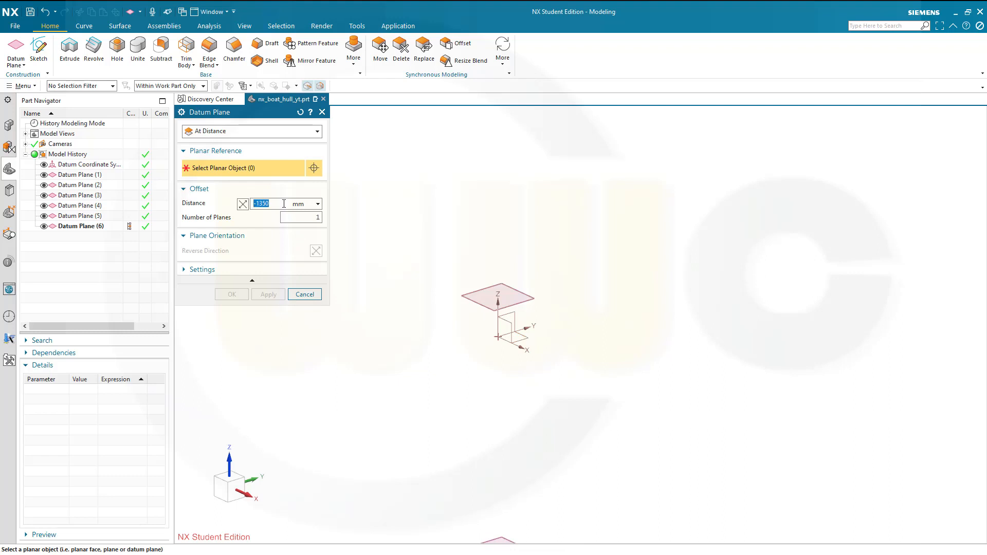
- Create the lowest datum plane at a distance of 250-1760 mm from the XY plane and finish the Datum Plane command
type("25")
type("0-1")
left_click(521, 337)
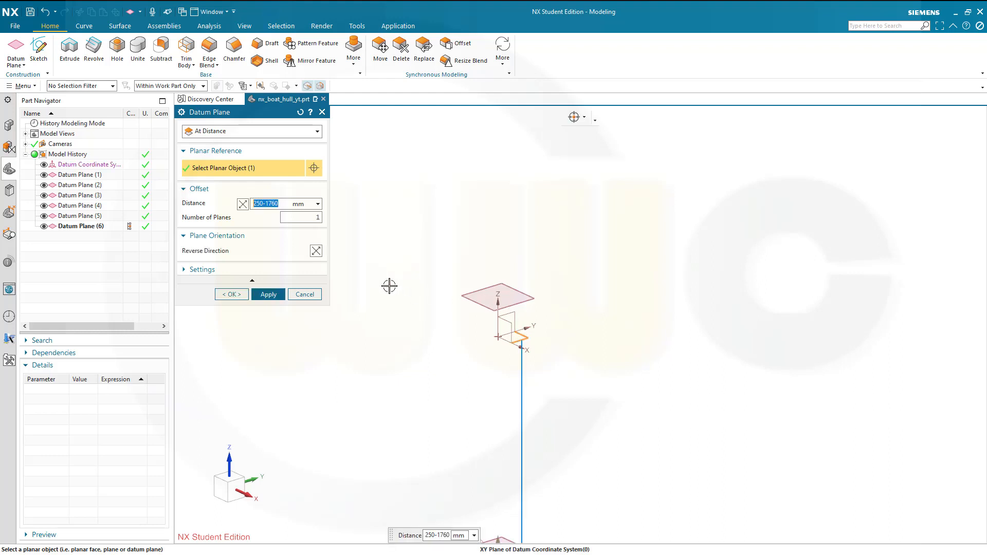
left_click(232, 294)
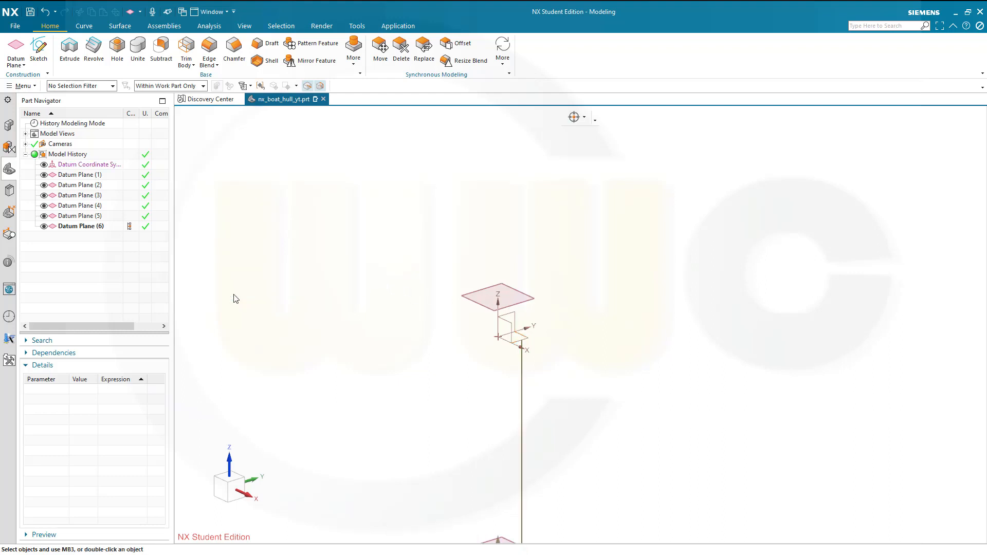
- Start a new sketch on the XY plane of the datum coordinate system
right_click(394, 342)
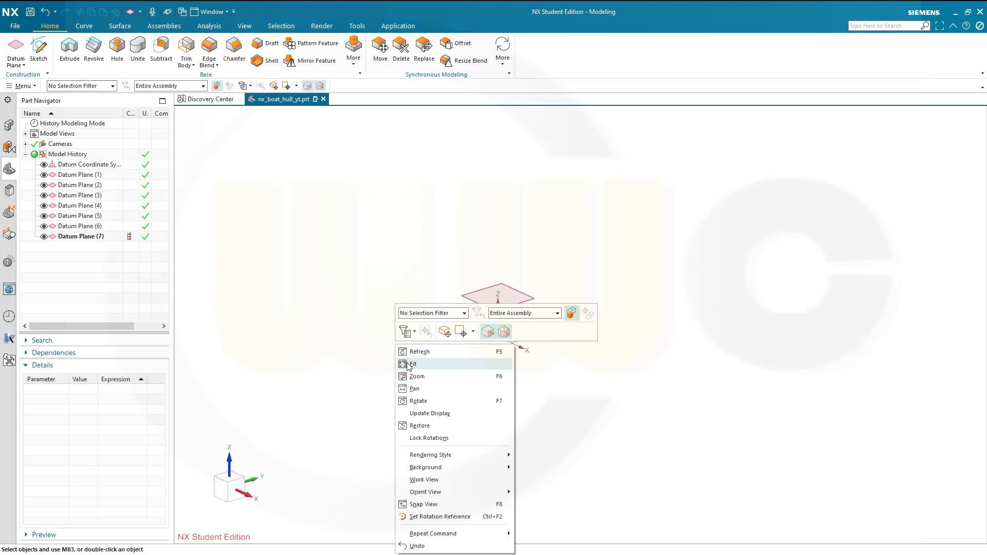
left_click(412, 364)
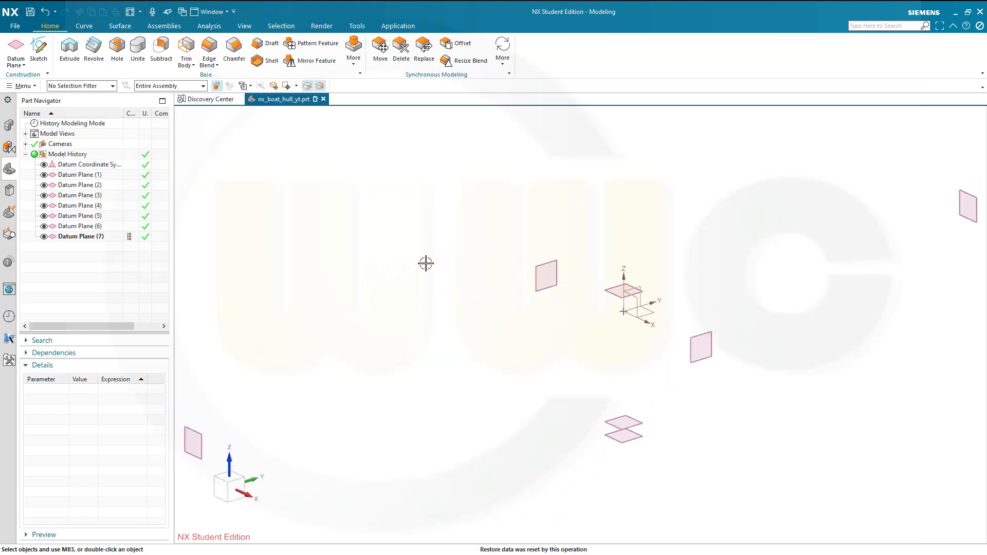
mouse_move(548, 326)
middle_mouse_down()
mouse_move(529, 328)
mouse_move(532, 336)
middle_mouse_up()
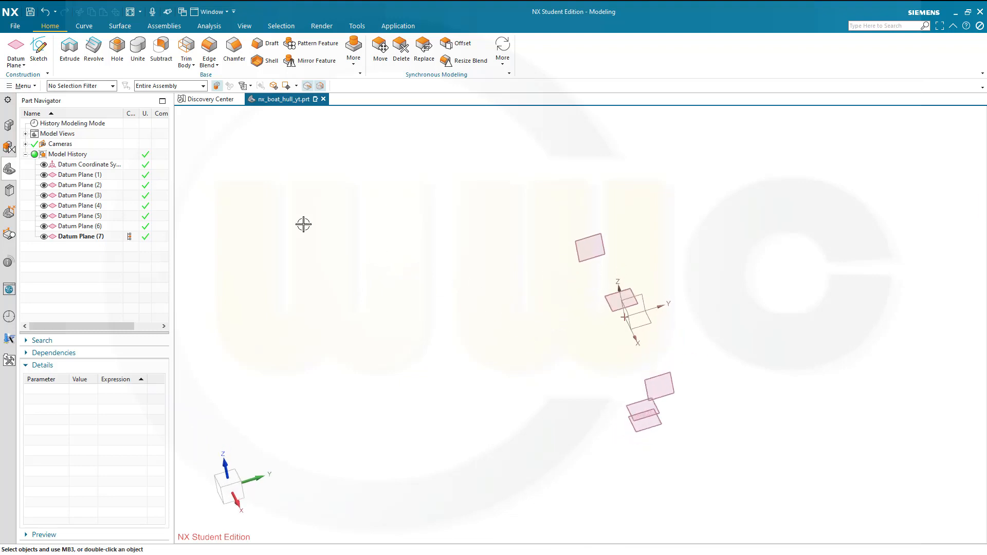
left_click(39, 50)
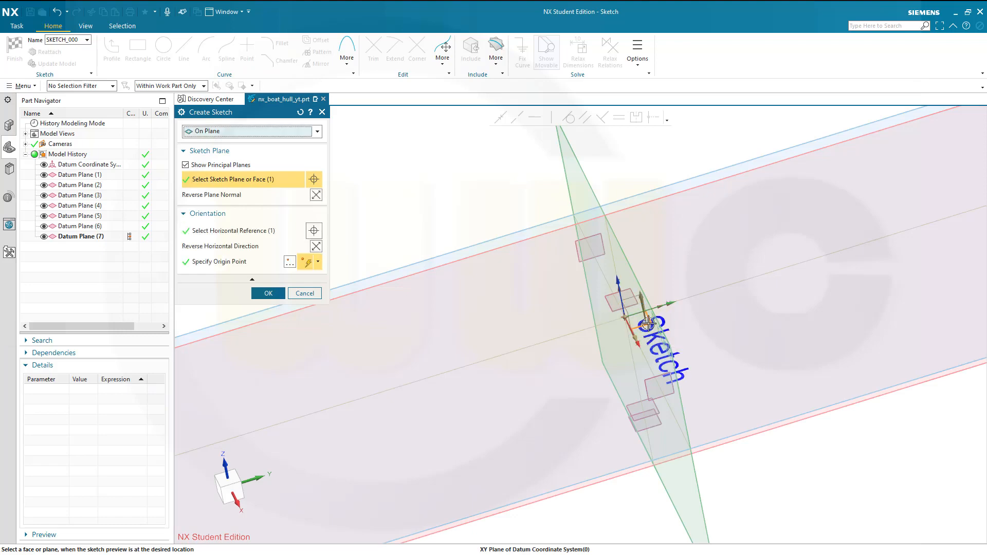
mouse_move(727, 326)
middle_mouse_down()
mouse_move(738, 347)
mouse_move(747, 324)
mouse_move(713, 339)
mouse_move(719, 360)
mouse_move(593, 319)
middle_mouse_up()
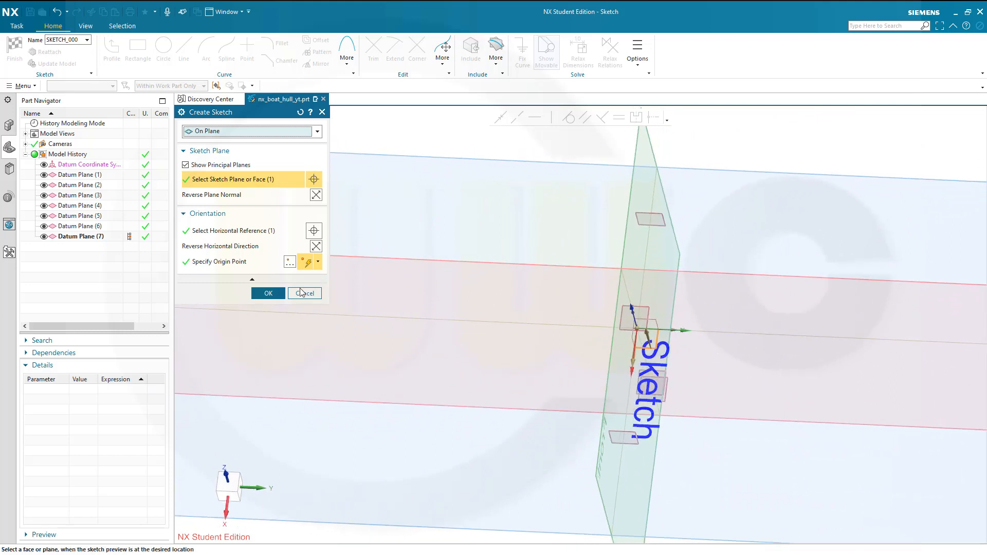
left_click(268, 294)
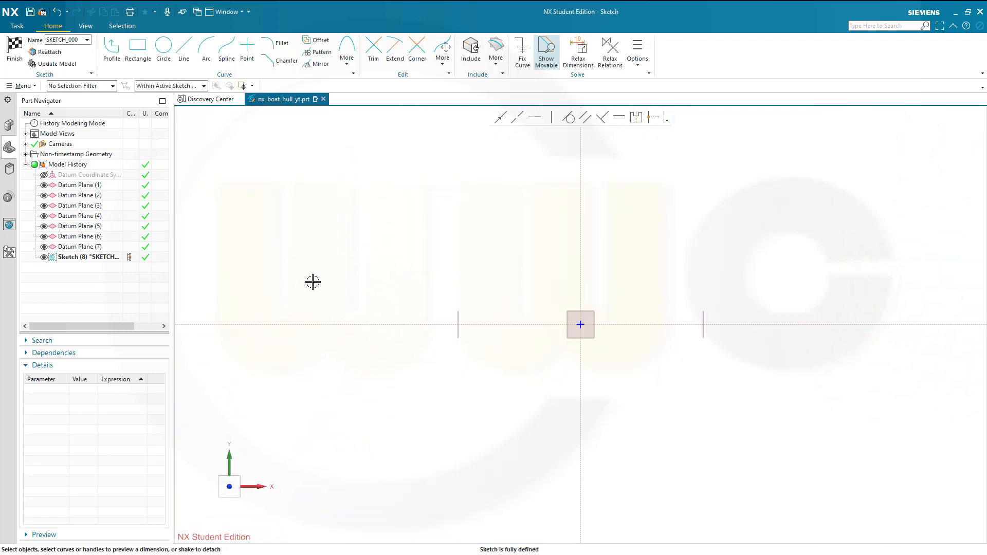
- Rotate the sketch view by -90 degrees about the view normal so the Y axis runs horizontally
left_click(230, 486)
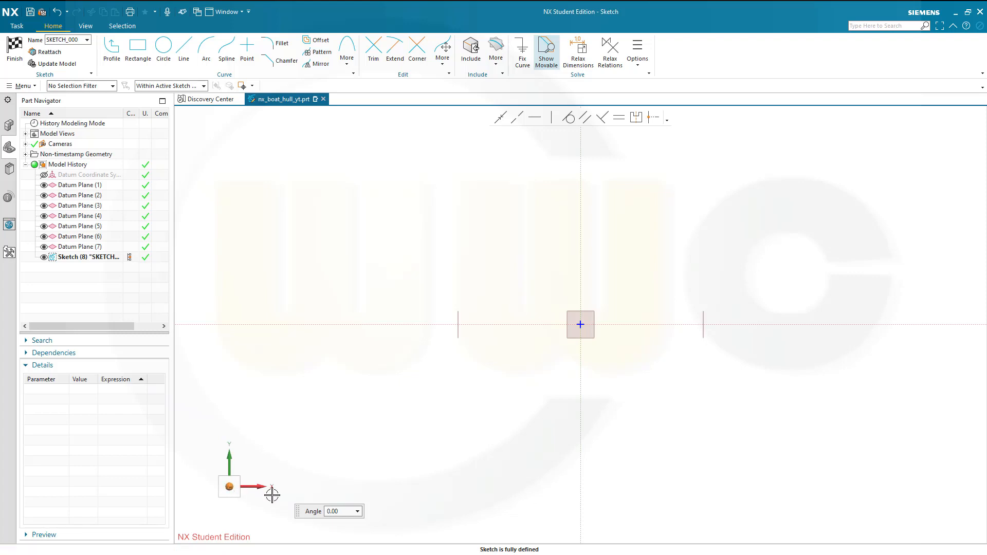
double_click(344, 513)
type("-90")
key("Return")
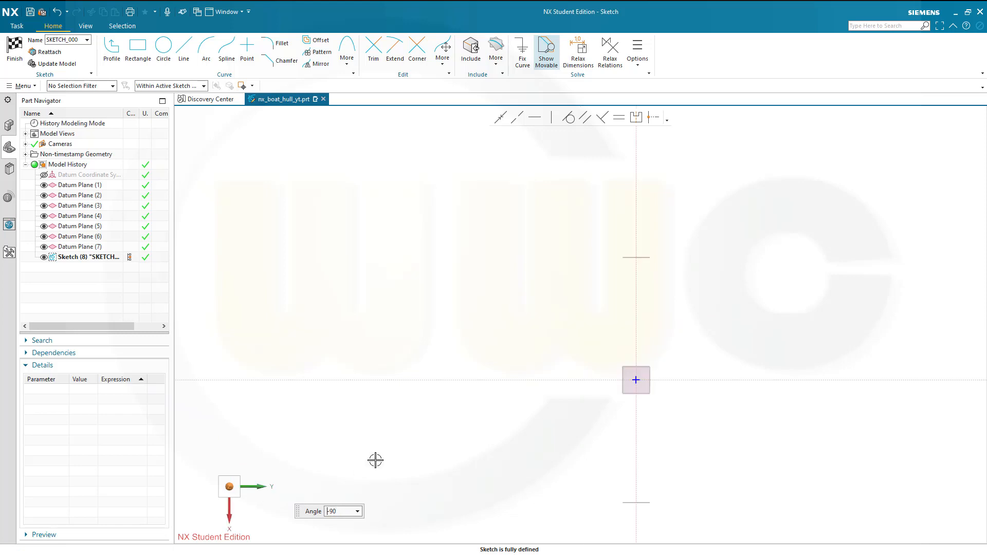
scroll(439, 451, "up", 3)
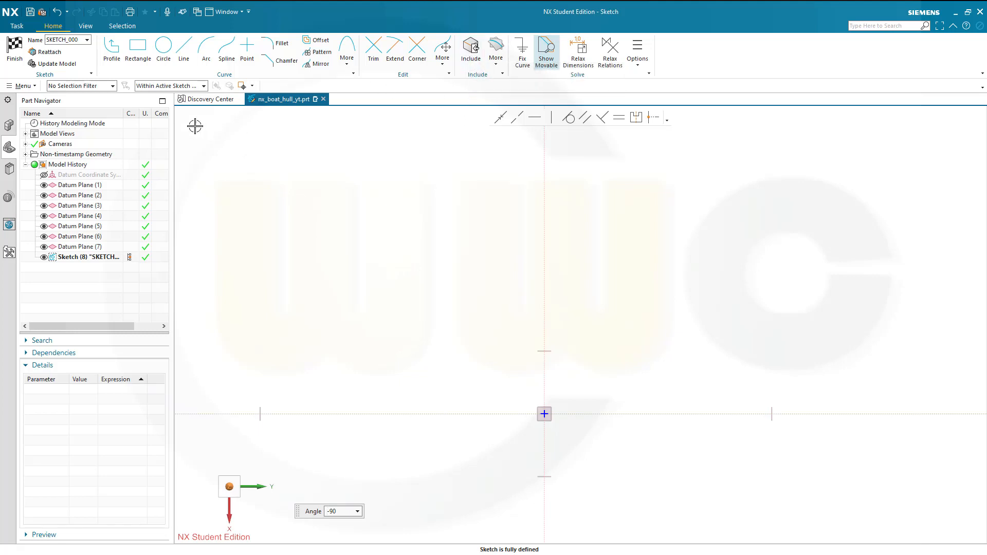
- Widen the selection scope to Within Work Part Only and include the four vertical datum planes around the origin as sketch references
left_click(204, 86)
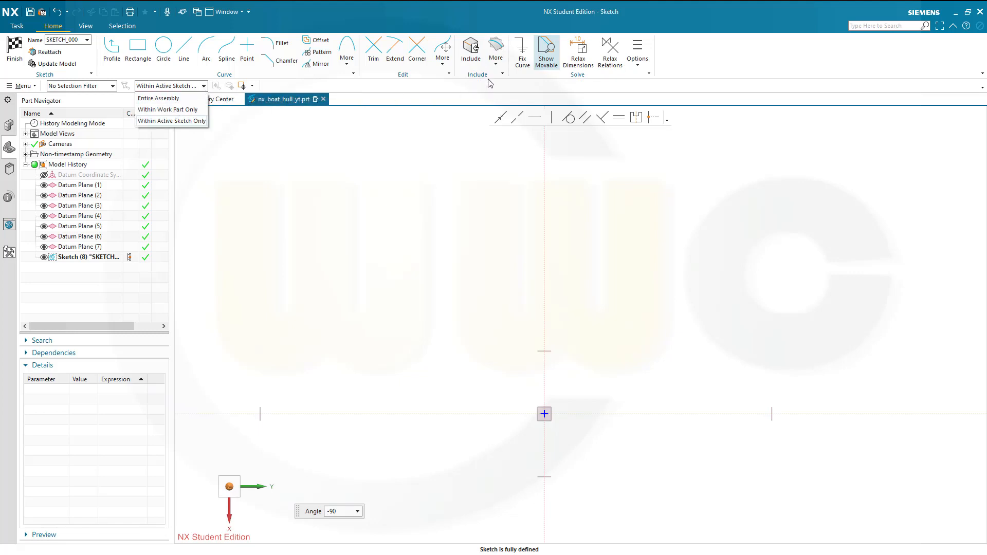
left_click(473, 51)
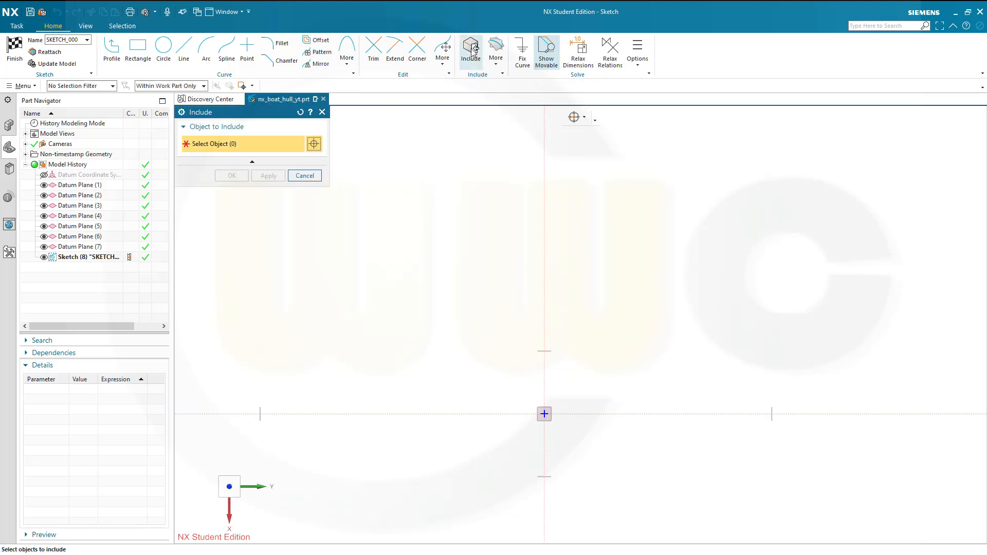
left_click(544, 350)
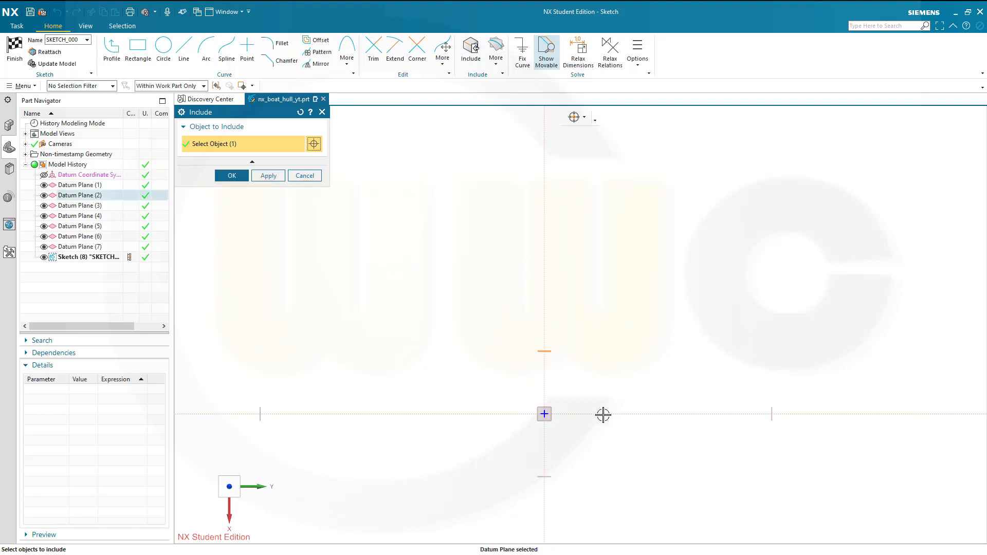
left_click(549, 478)
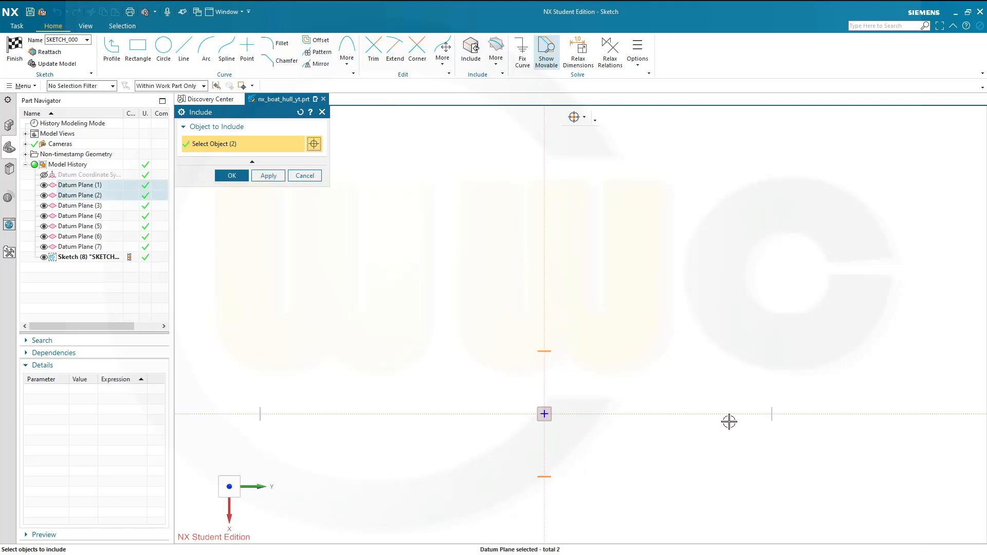
left_click(772, 413)
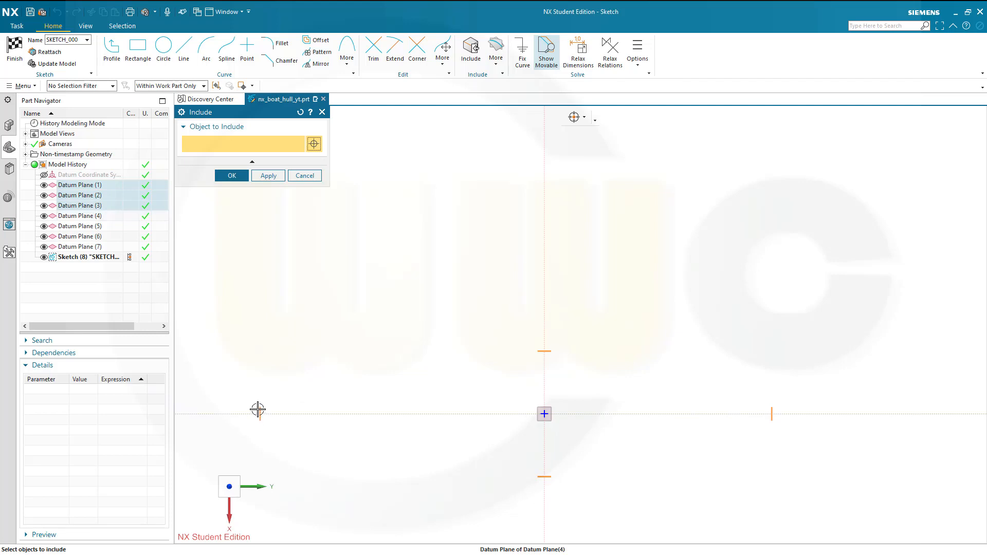
left_click(259, 411)
left_click(231, 177)
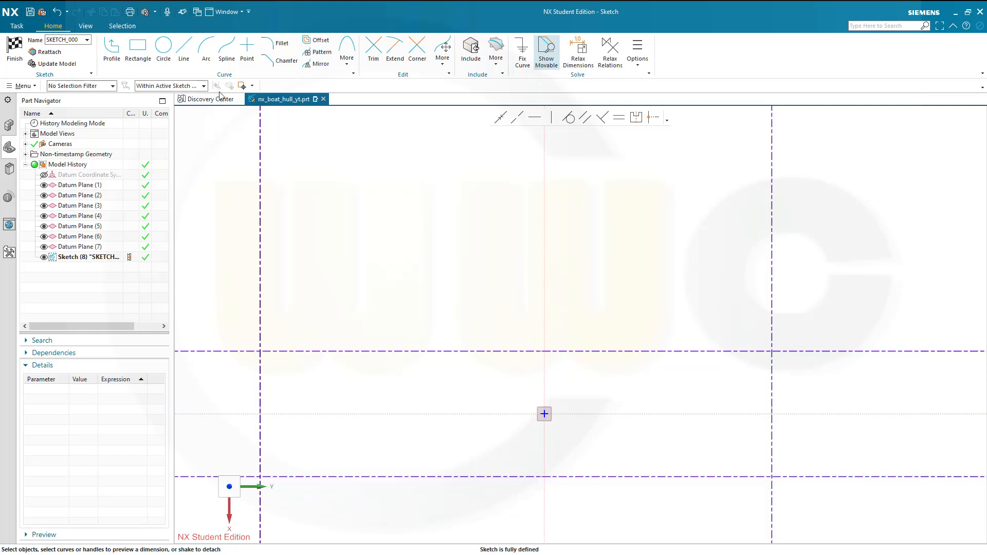
- Sketch two connected tangent arcs above the Y axis, from the left plane line to about a quarter of the span and on to the right plane line
left_click(206, 48)
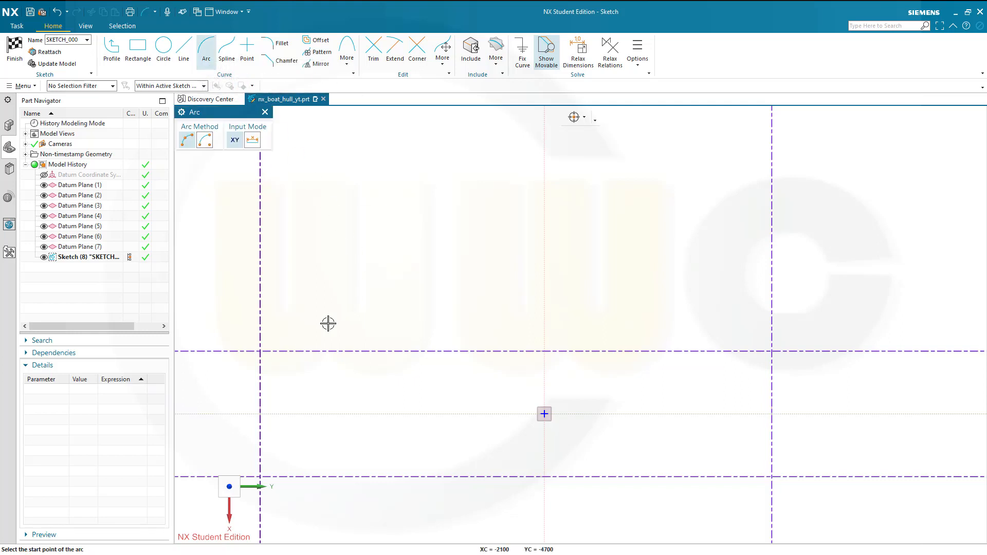
left_click(262, 402)
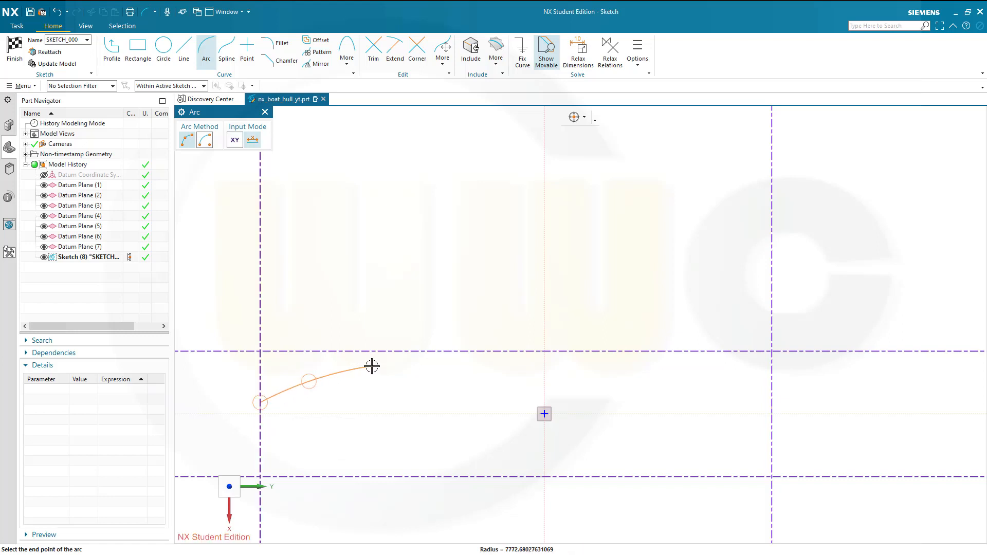
left_click(380, 366)
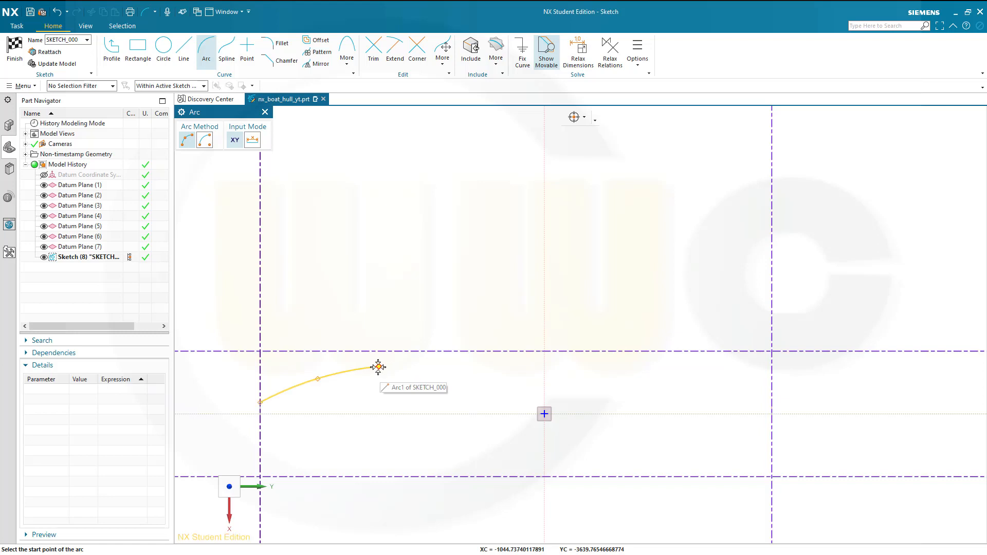
left_click(380, 366)
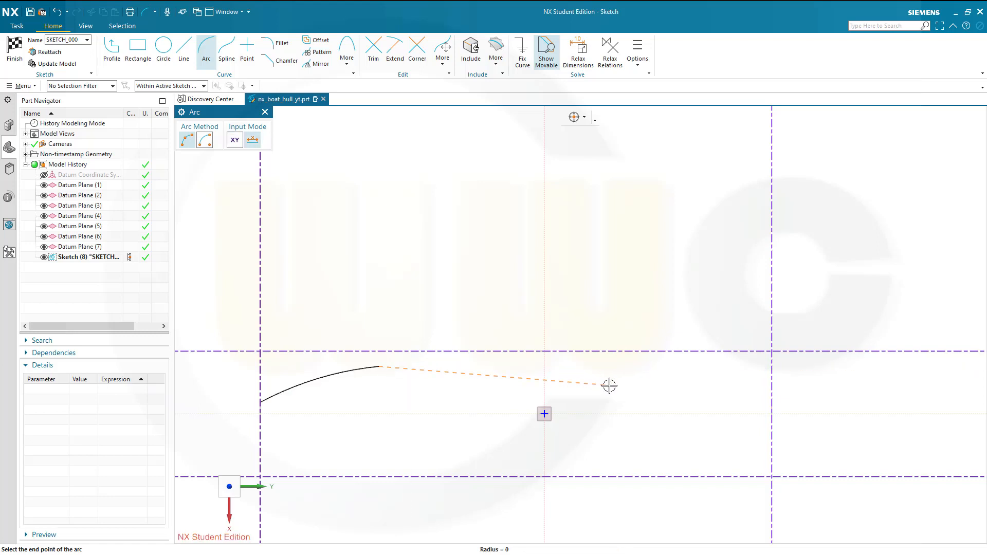
left_click(772, 406)
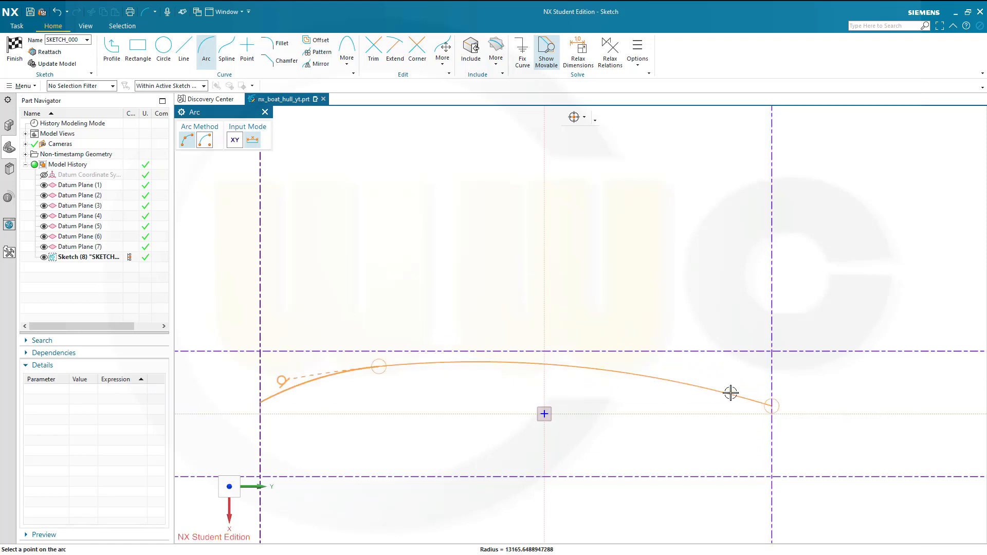
left_click(700, 392)
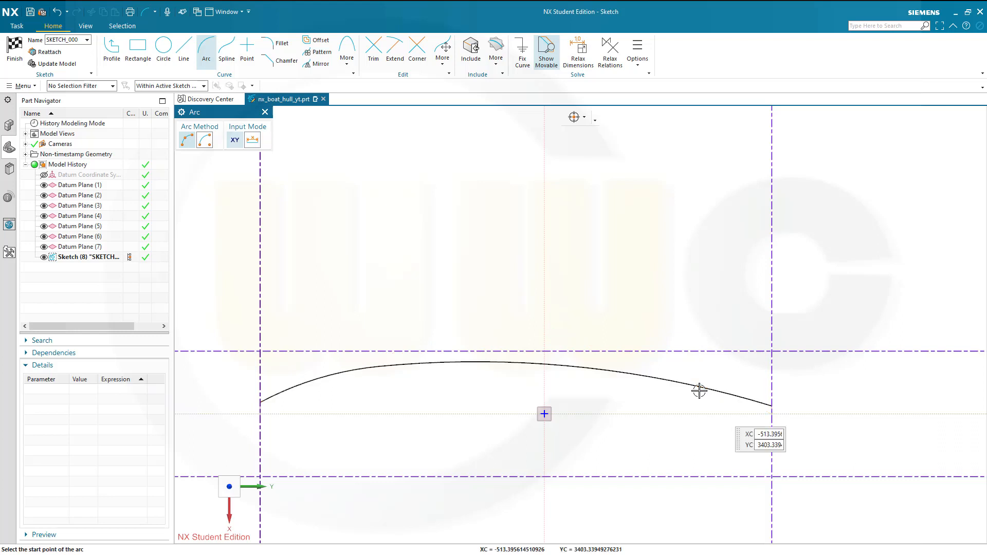
key("Escape")
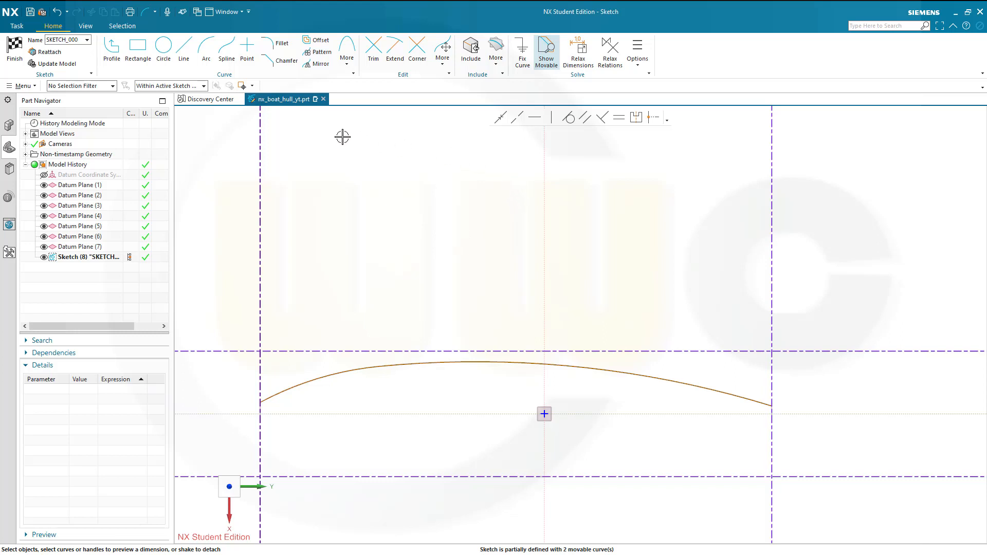
- Add a radius dimension of 6500 mm to the short left arc
left_click(321, 379)
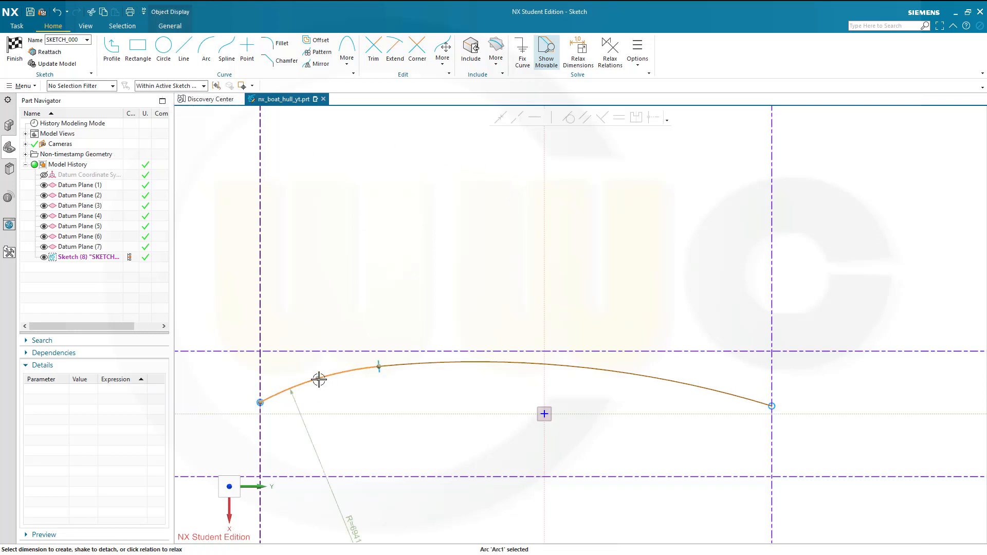
double_click(353, 528)
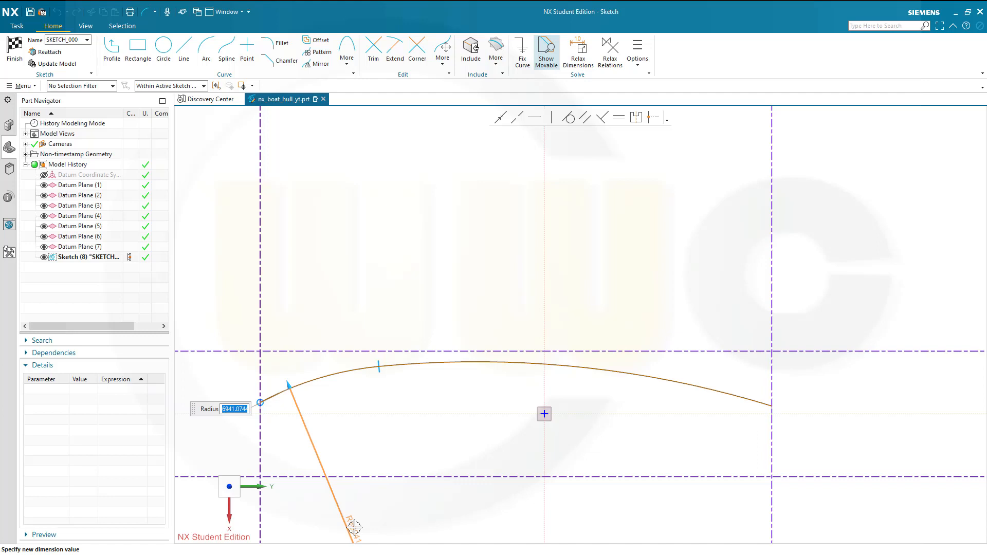
key("Return")
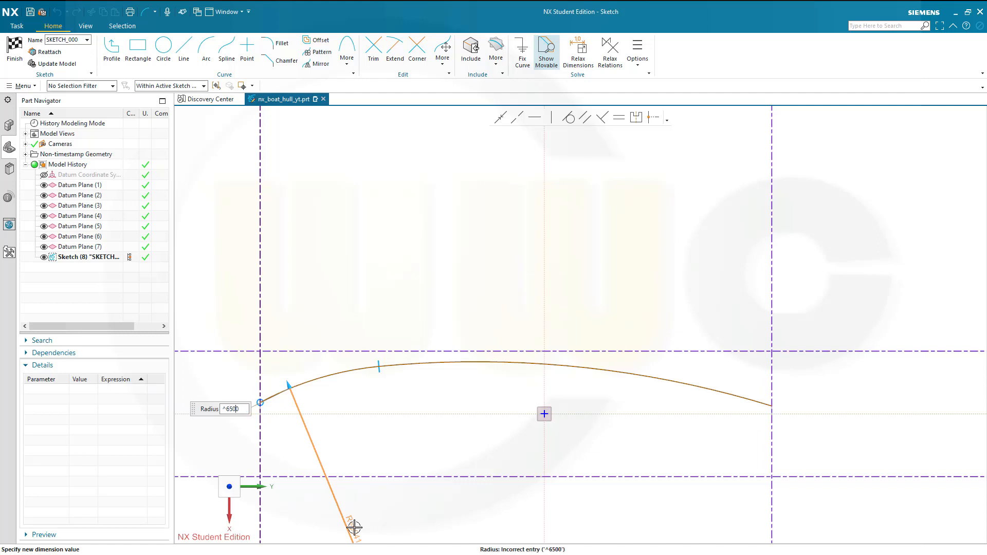
key("Delete")
key("Return")
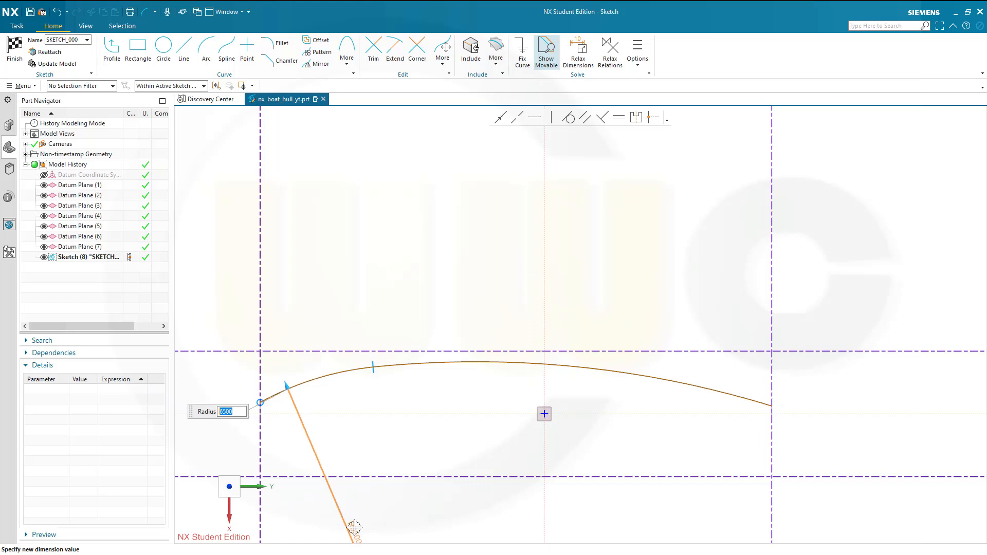
left_click(617, 372)
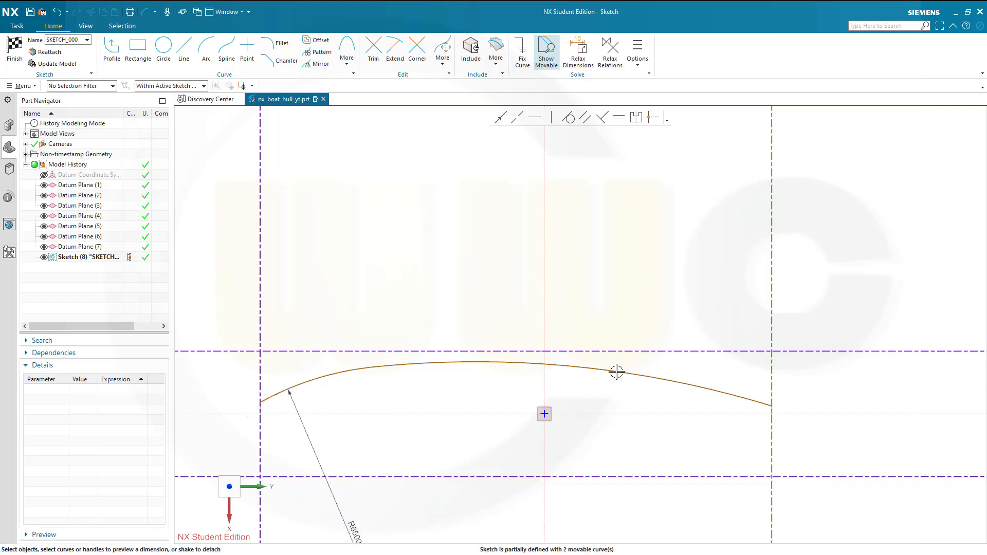
- Add a radius dimension of 30000 mm to the long right arc
left_click(621, 371)
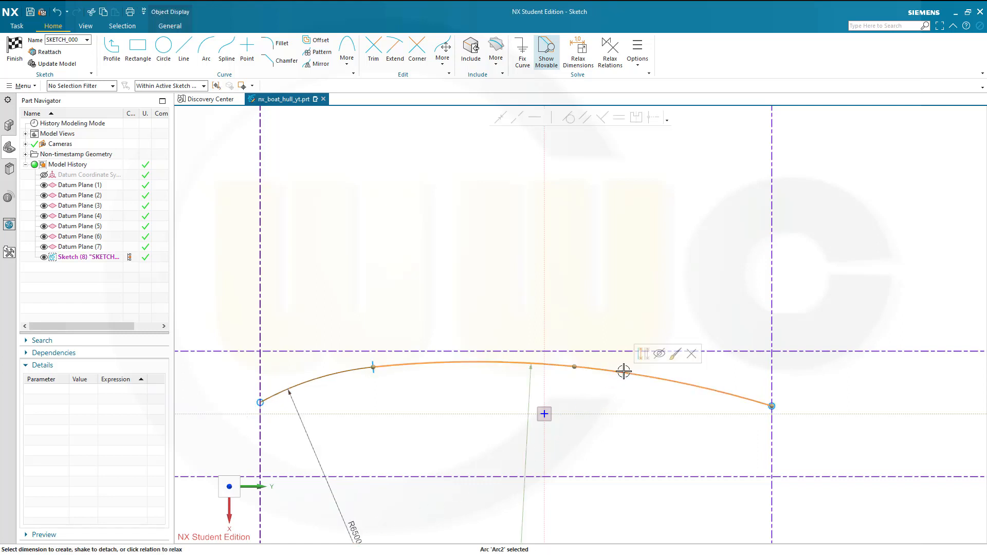
key("d")
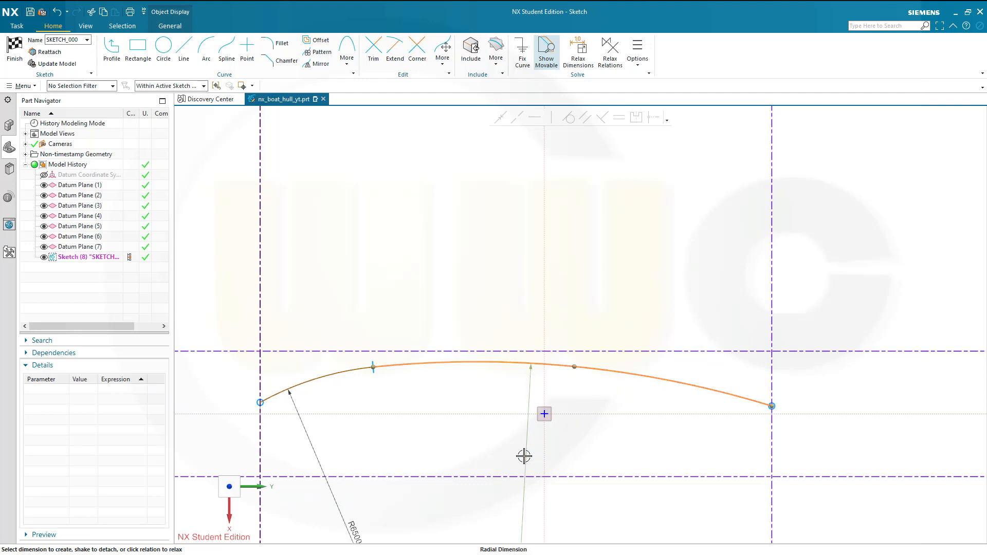
left_click(525, 457)
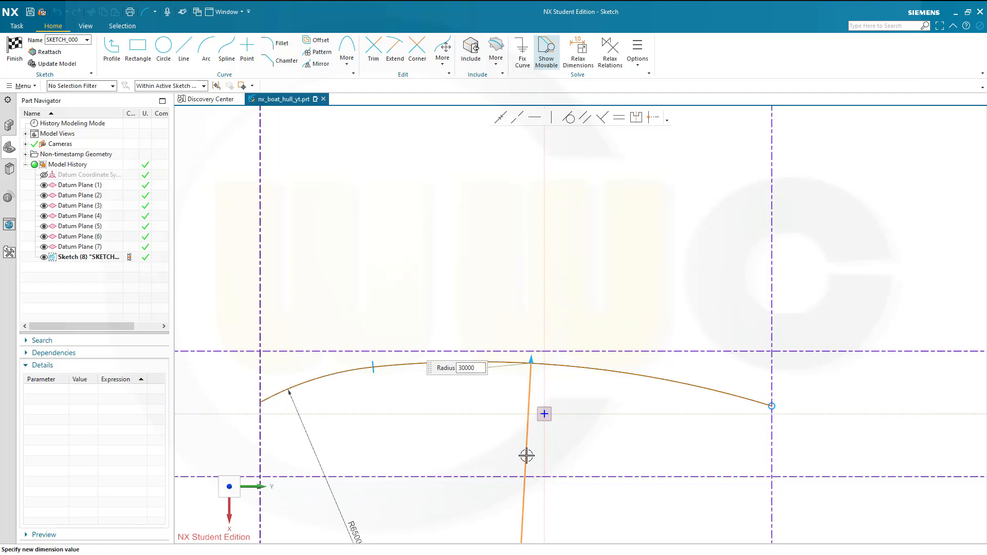
key("Return")
middle_click(554, 450)
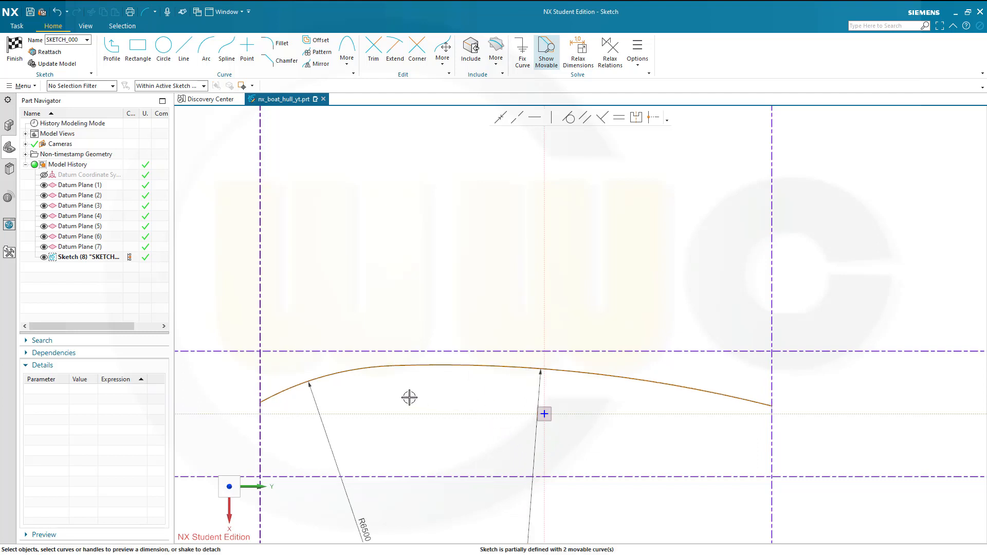
- Make the left endpoint of the short arc coincident with the horizontal Y axis
left_click(260, 403)
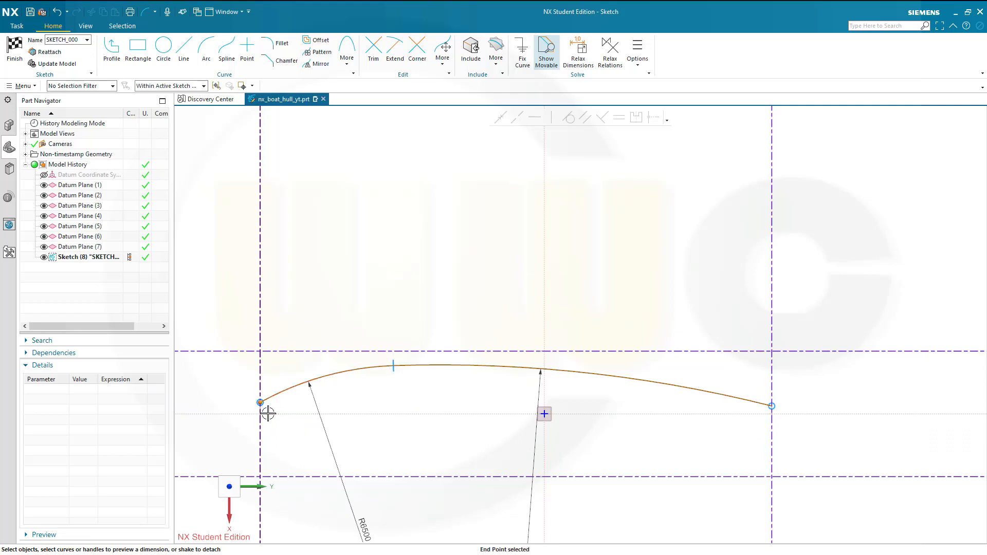
left_click(268, 414)
left_click(501, 119)
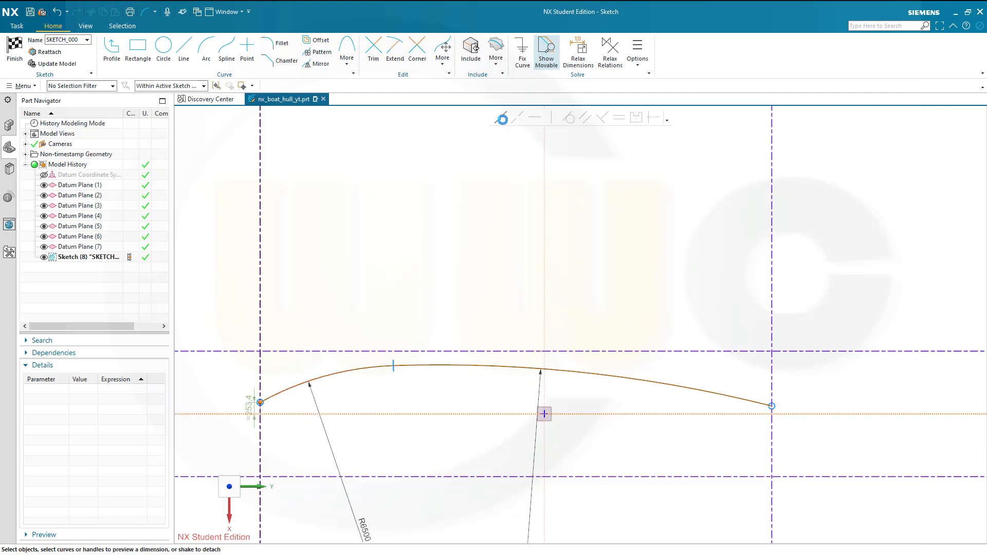
- Make the long right arc tangent to the upper horizontal plane line
left_click(470, 363)
left_click(465, 352)
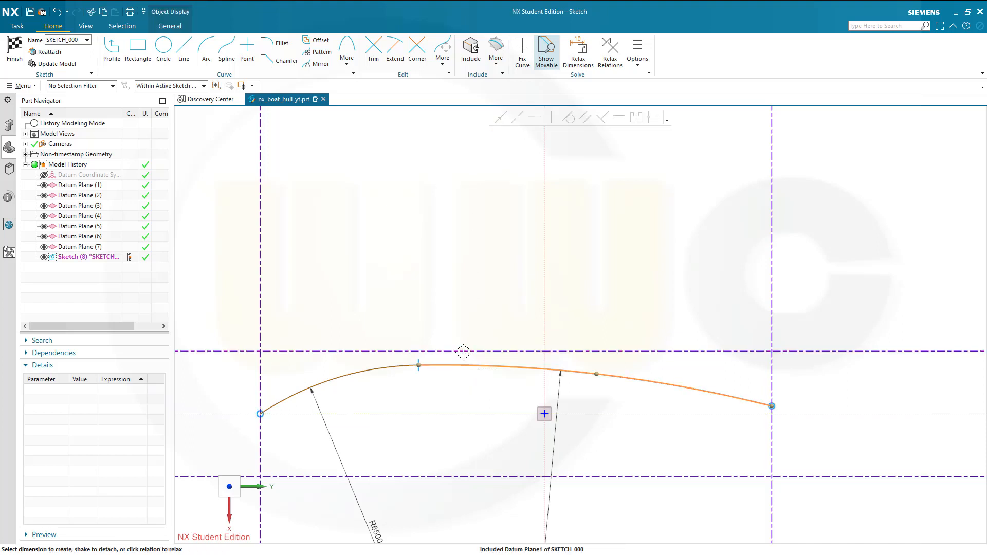
left_click(569, 119)
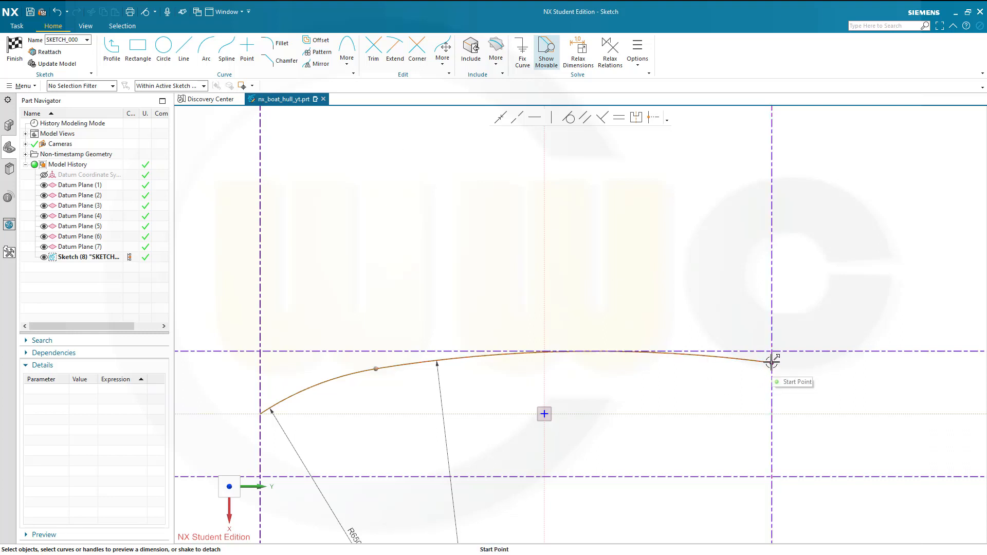
- Dimension the vertical distance between the long arc's right endpoint and the lower horizontal plane line
left_click(772, 363)
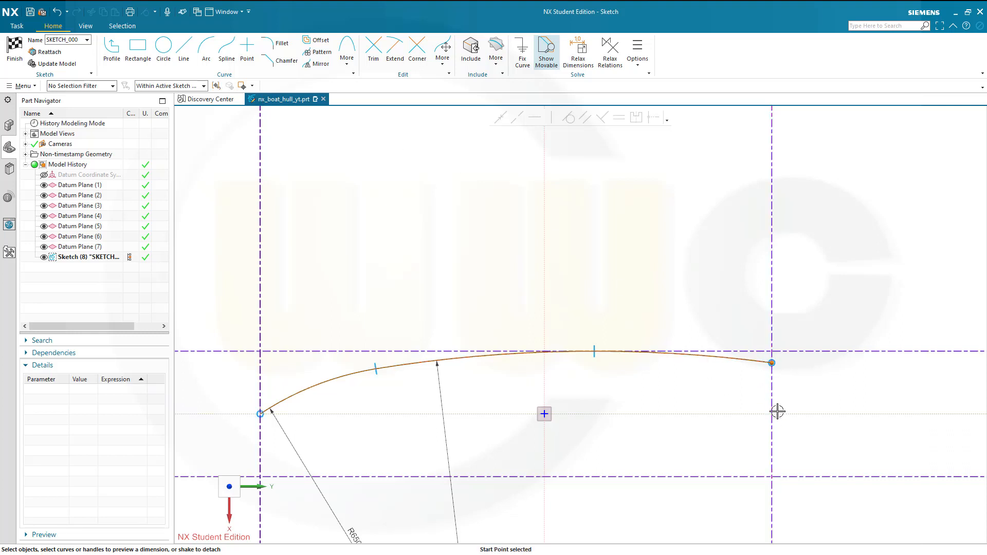
left_click(748, 476)
left_click(760, 417)
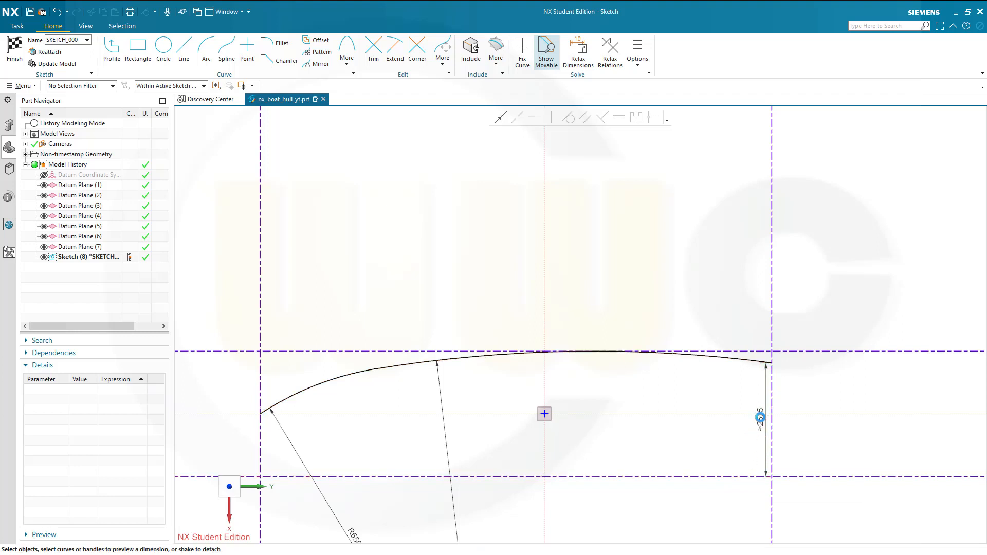
- Try setting the right endpoint's distance from the lower plane line to 850 mm and undo the change
double_click(760, 417)
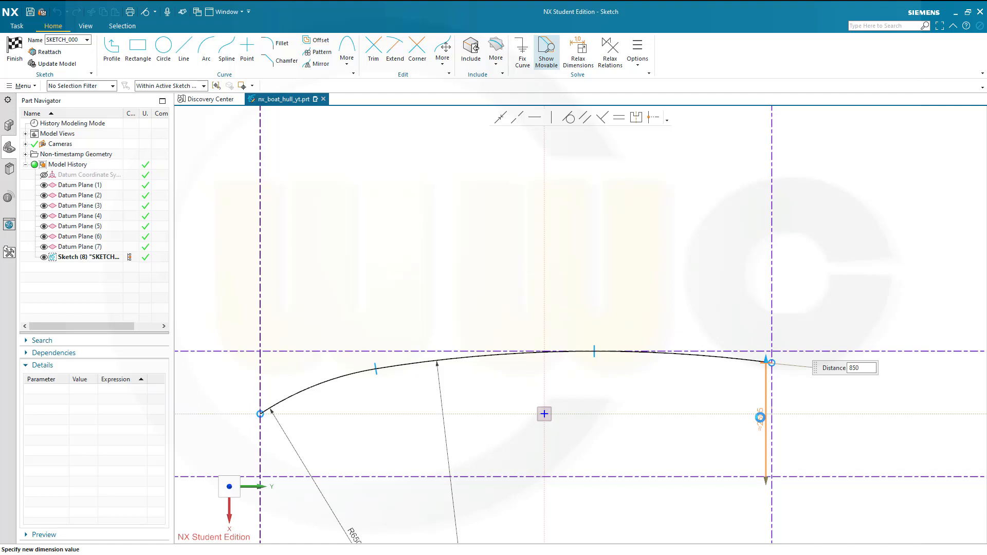
key("Return")
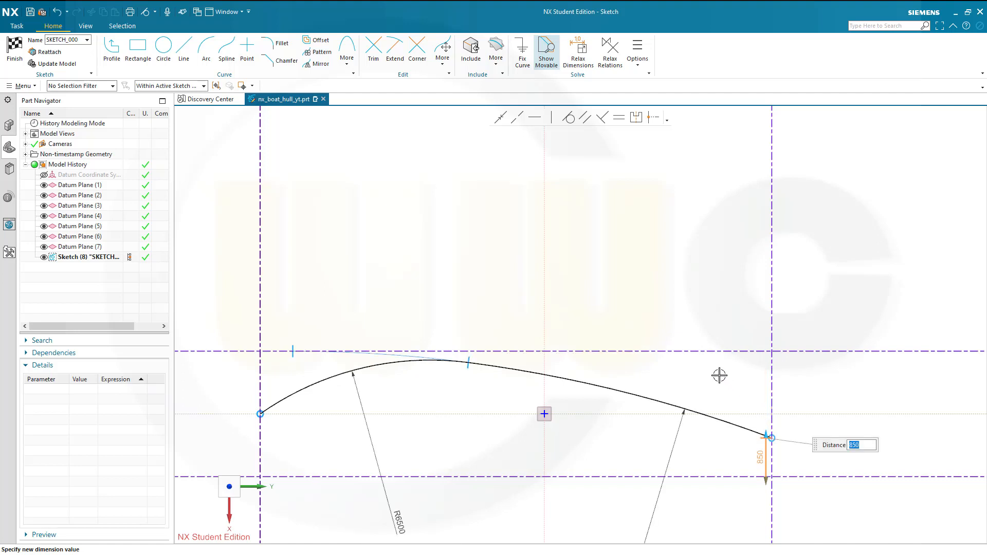
key("Escape")
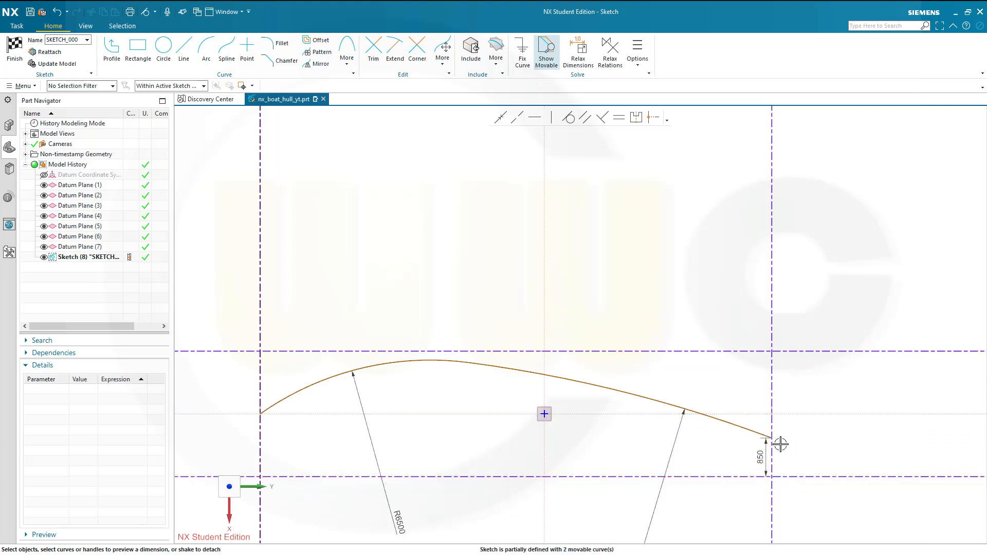
key("ctrl+z")
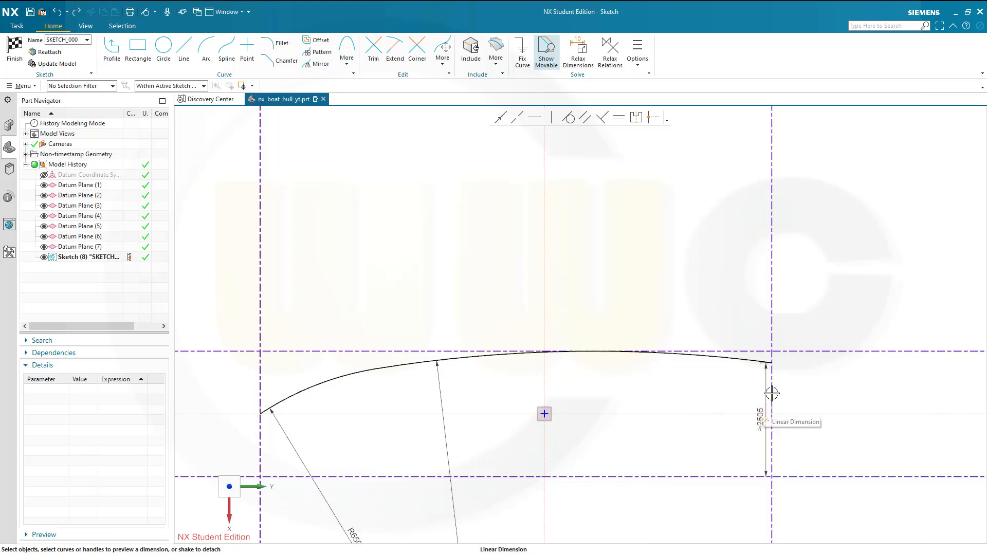
- Dimension the vertical distance between the long arc's right endpoint and the horizontal Y axis
left_click(745, 414)
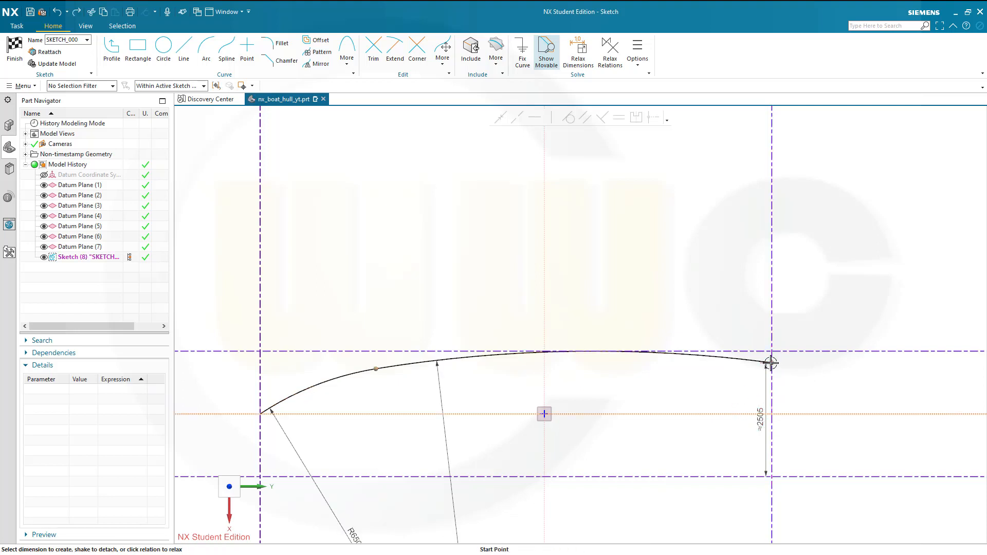
left_click(771, 363)
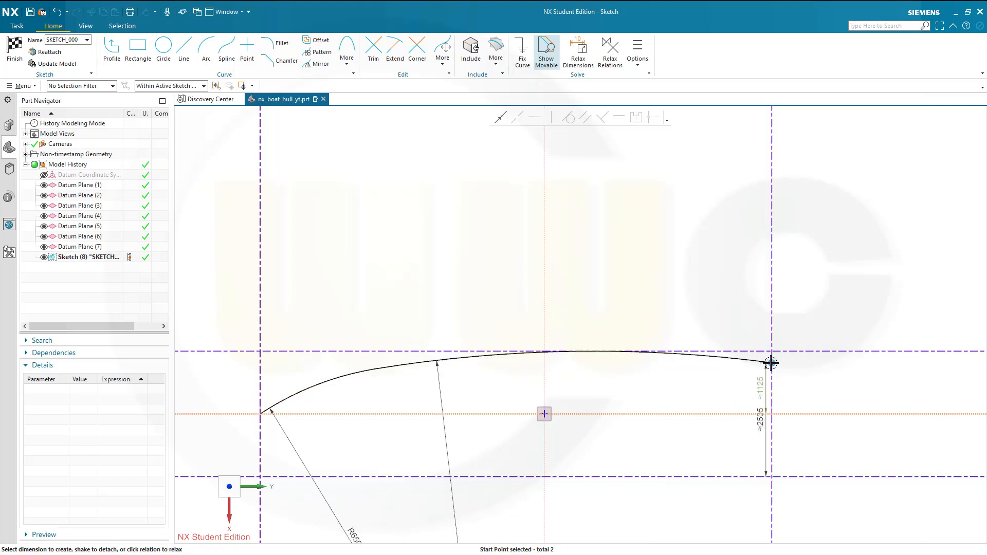
left_click(760, 391)
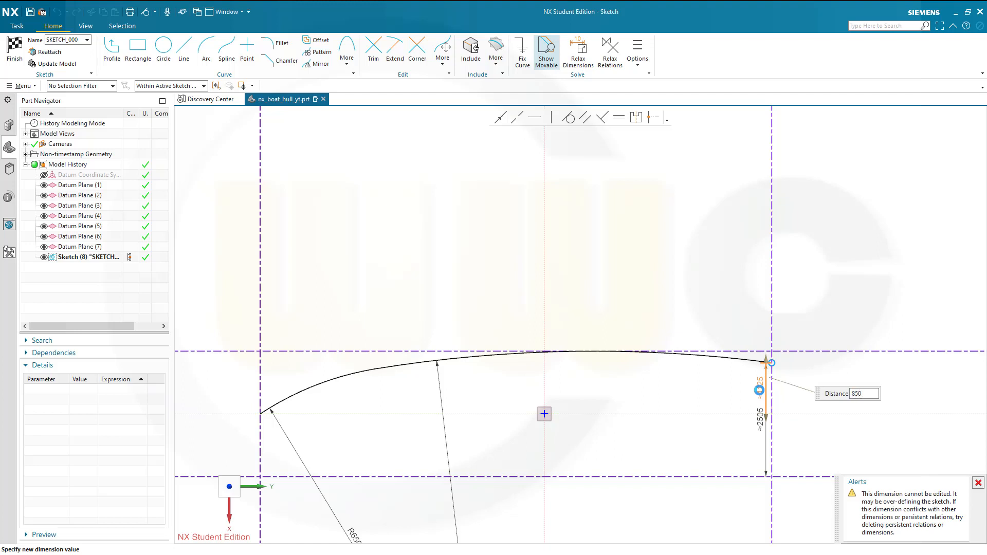
- Try setting the right endpoint's distance from the horizontal axis to 850 mm
key("Return")
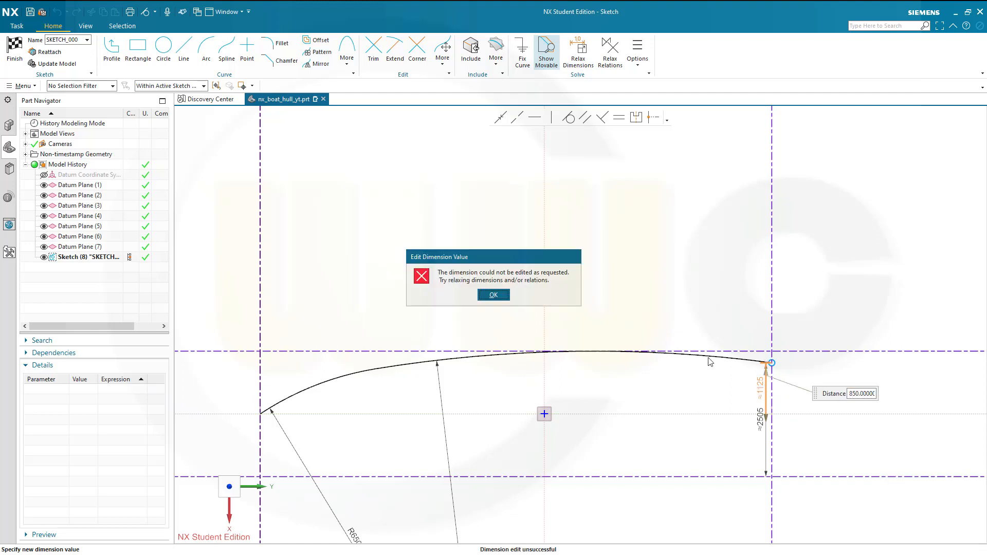
left_click(497, 295)
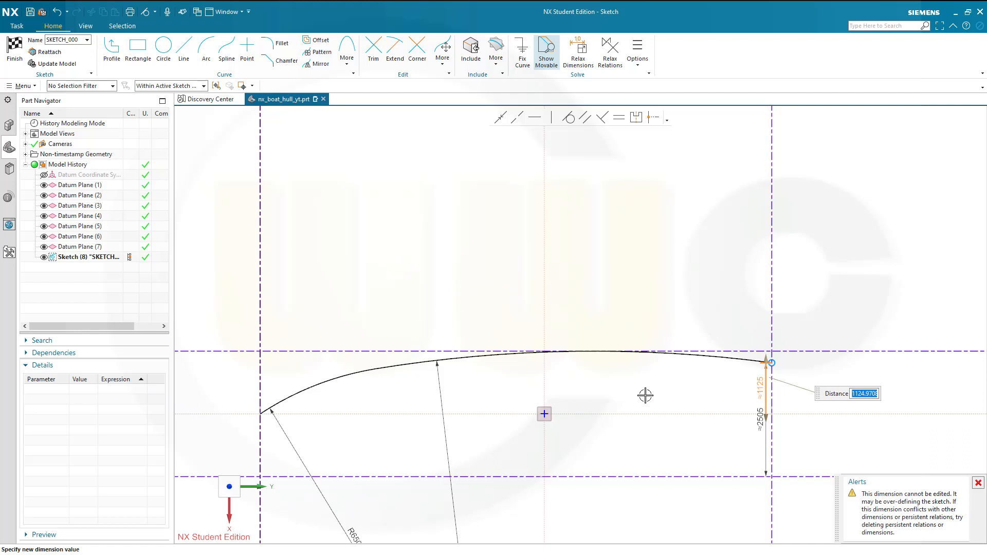
double_click(759, 430)
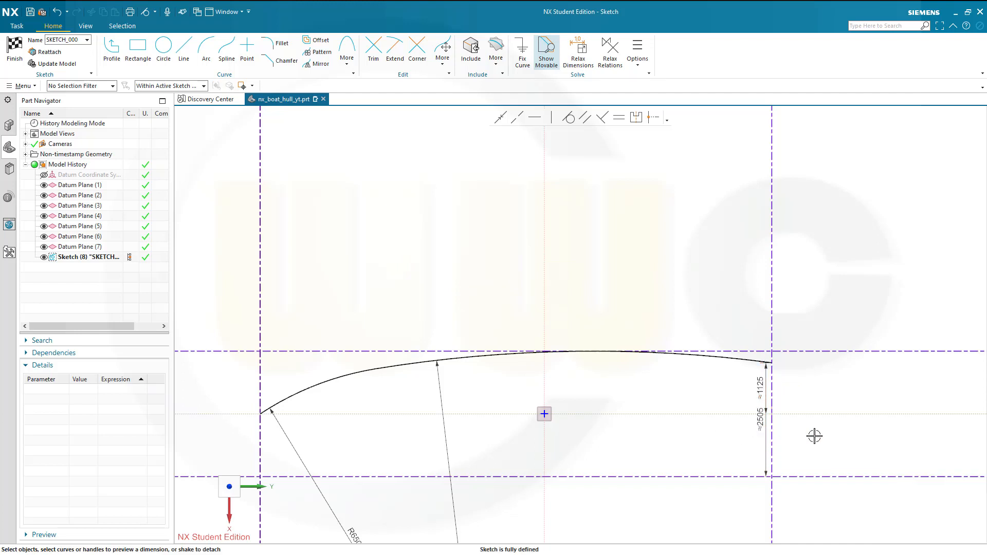
- Delete the endpoint's dimension to the lower plane line and set its distance from the horizontal axis to 850 mm
left_click(760, 420)
key("Delete")
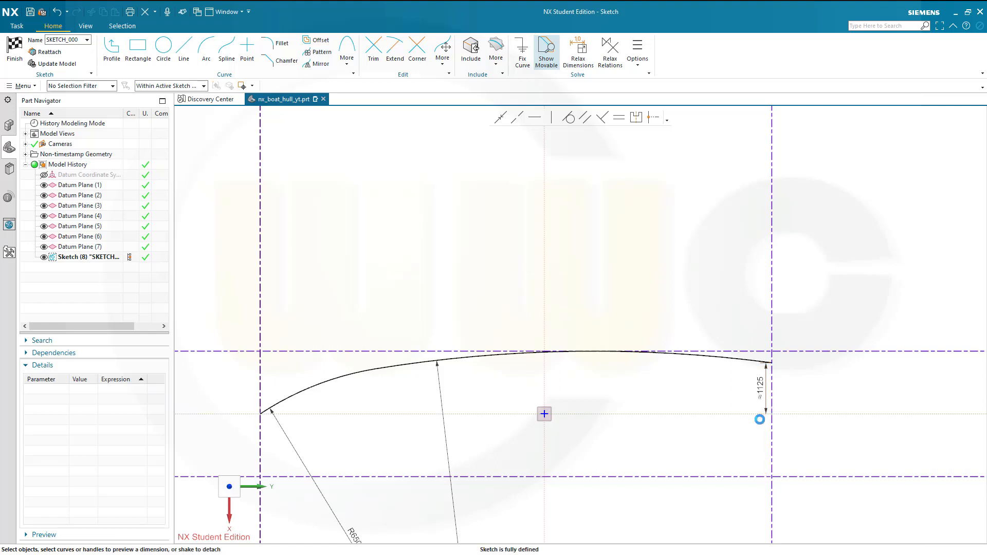
double_click(758, 386)
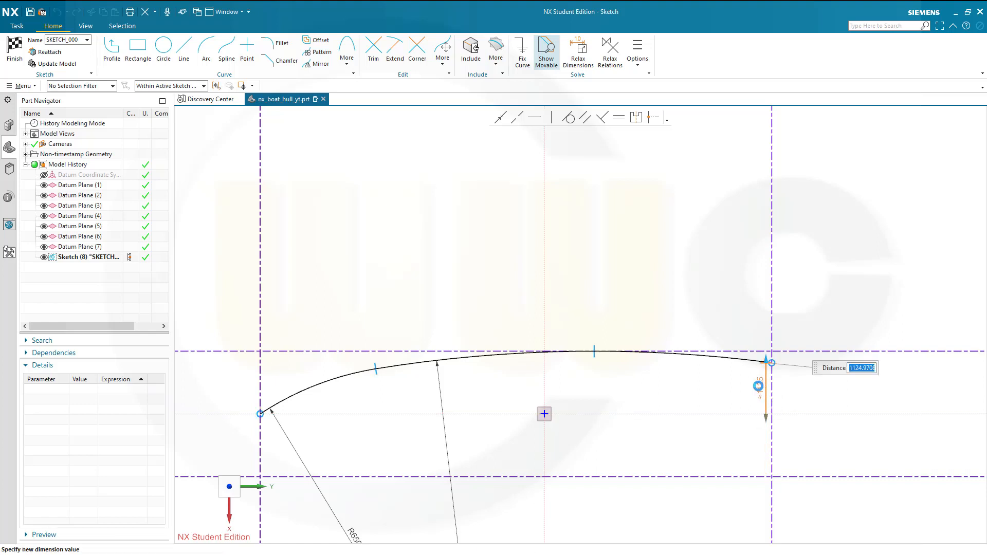
type("850")
key("Return")
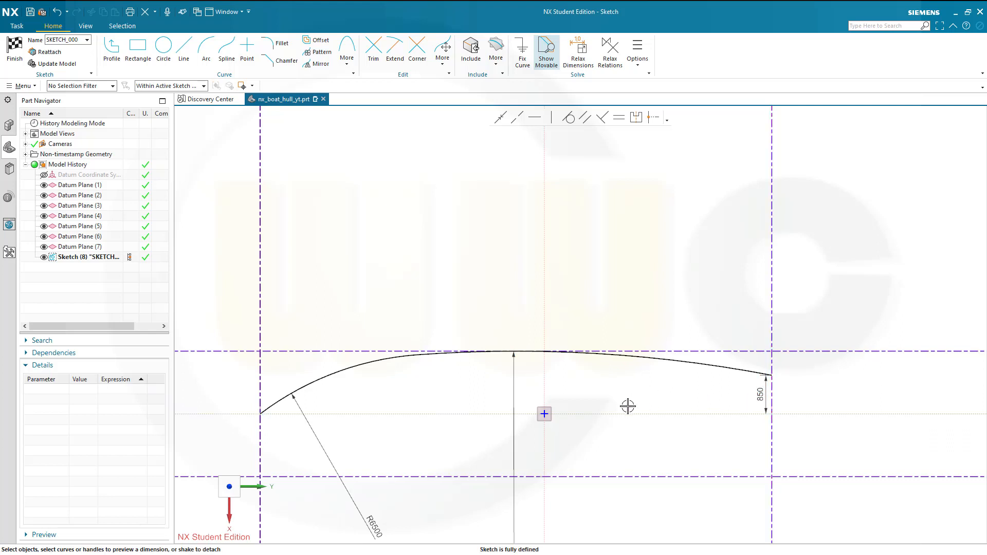
- Mirror both connected hull arcs about the sketch's horizontal Y axis
scroll(628, 407, "down", 1)
scroll(628, 406, "up", 2)
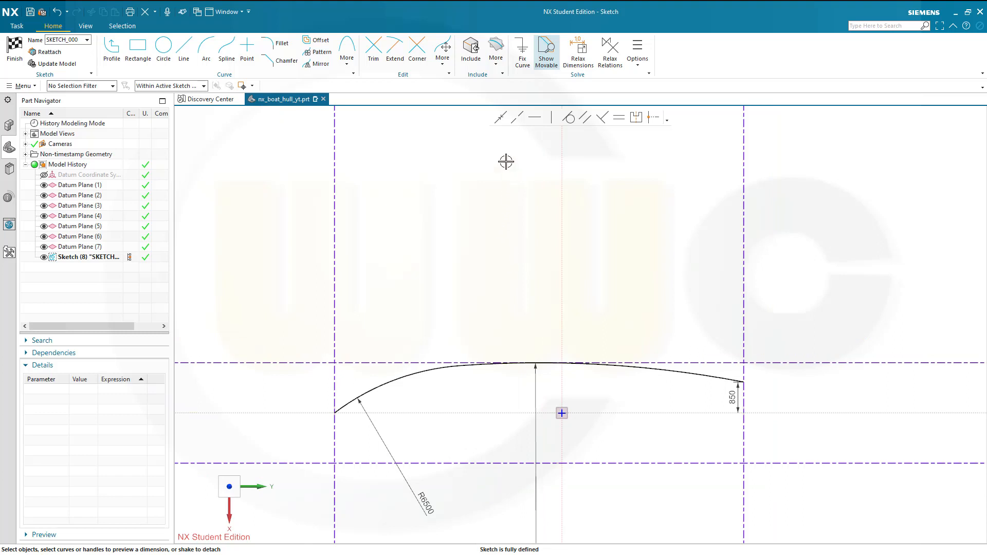
left_click(318, 63)
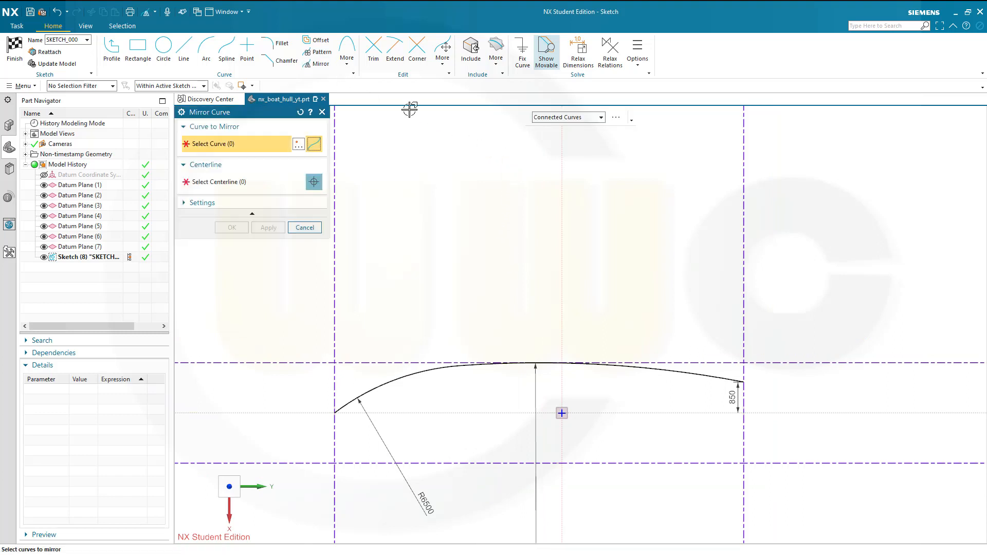
left_click(425, 370)
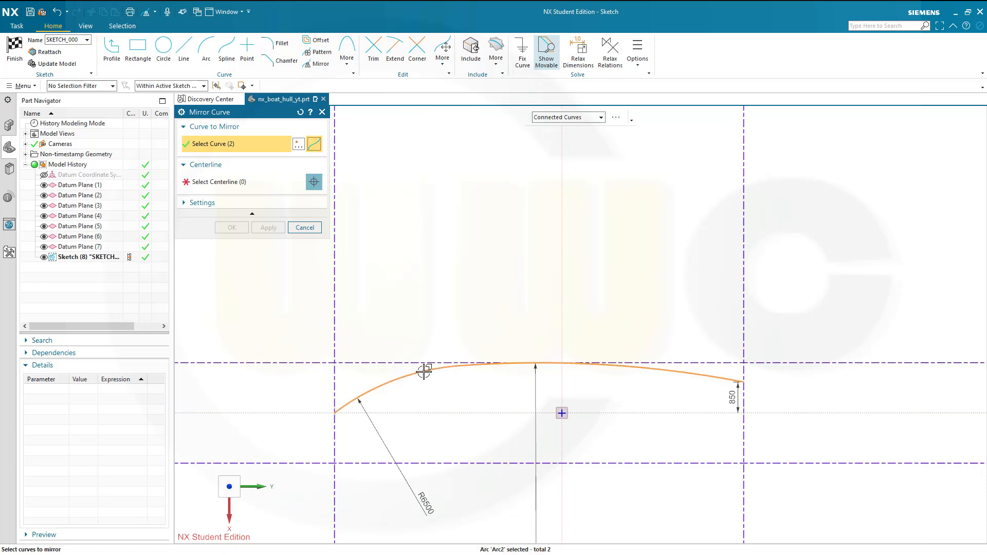
left_click(218, 185)
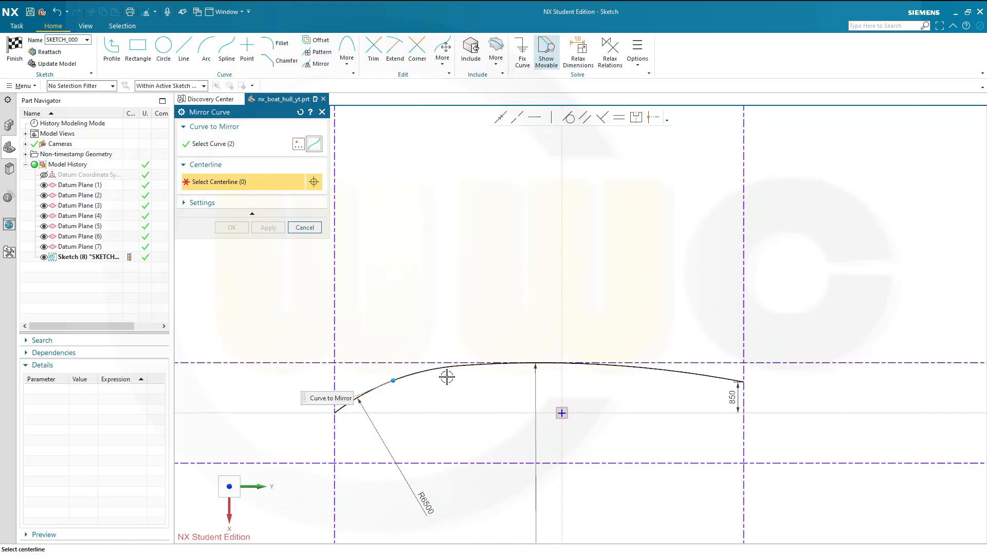
left_click(461, 413)
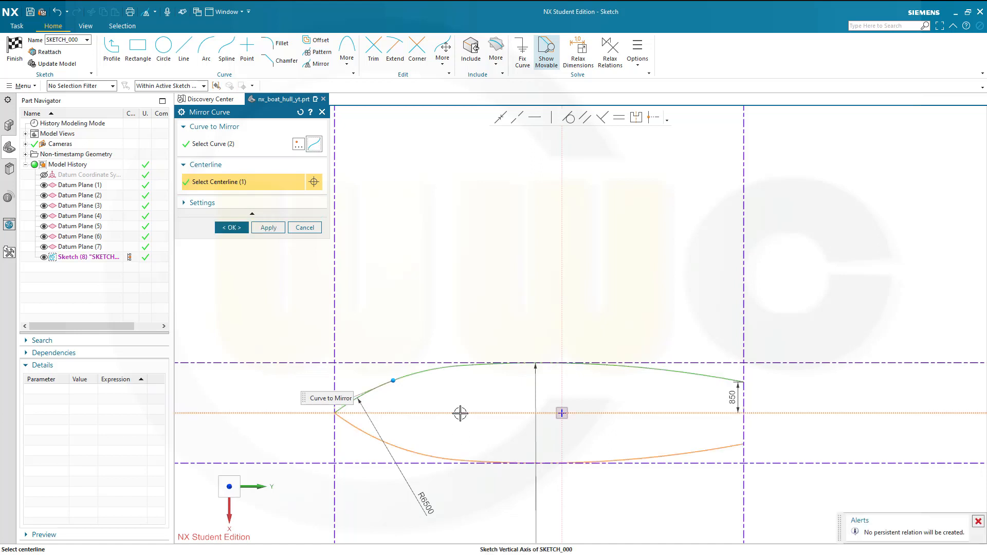
left_click(232, 227)
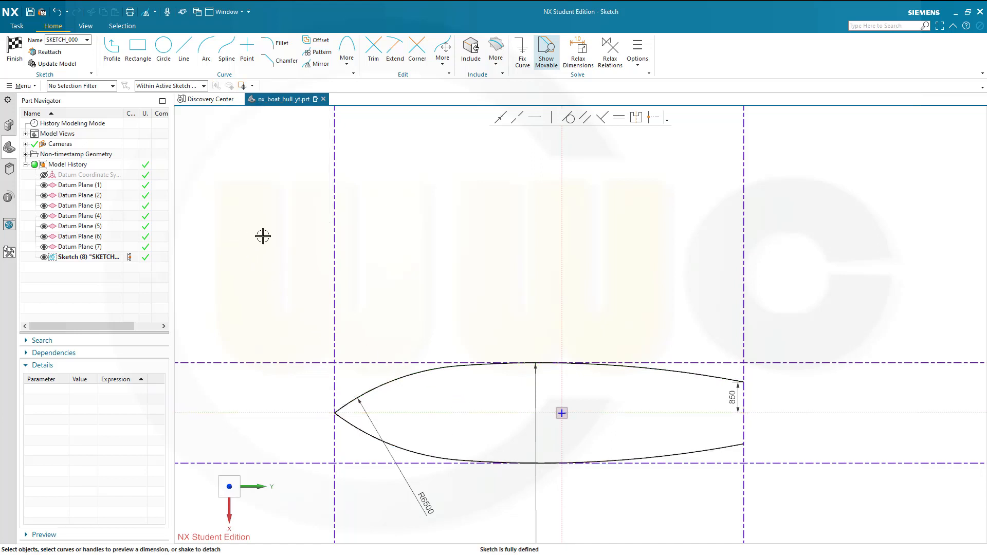
- Close the outline at the stern with a line joining the two arcs' right endpoints and finish the sketch
left_click(183, 49)
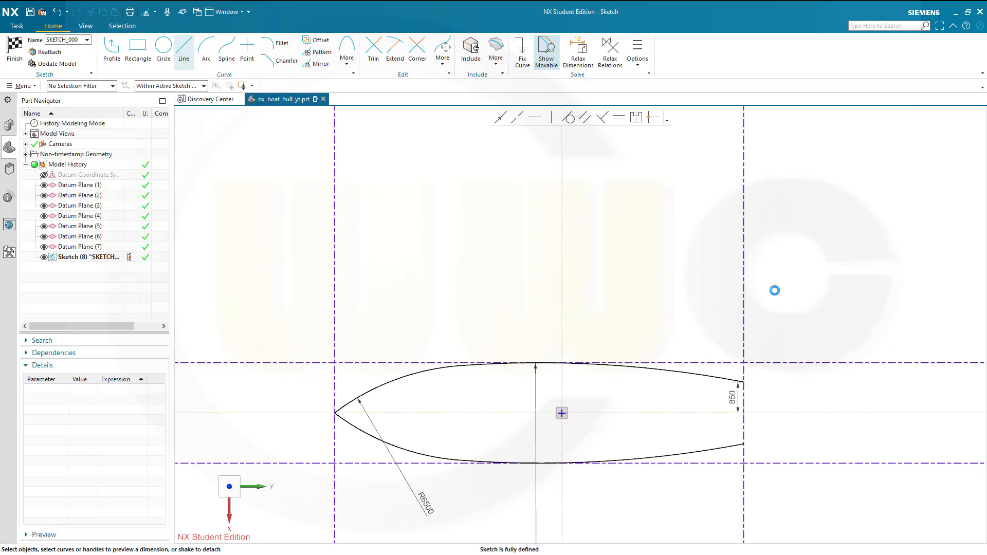
left_click(743, 381)
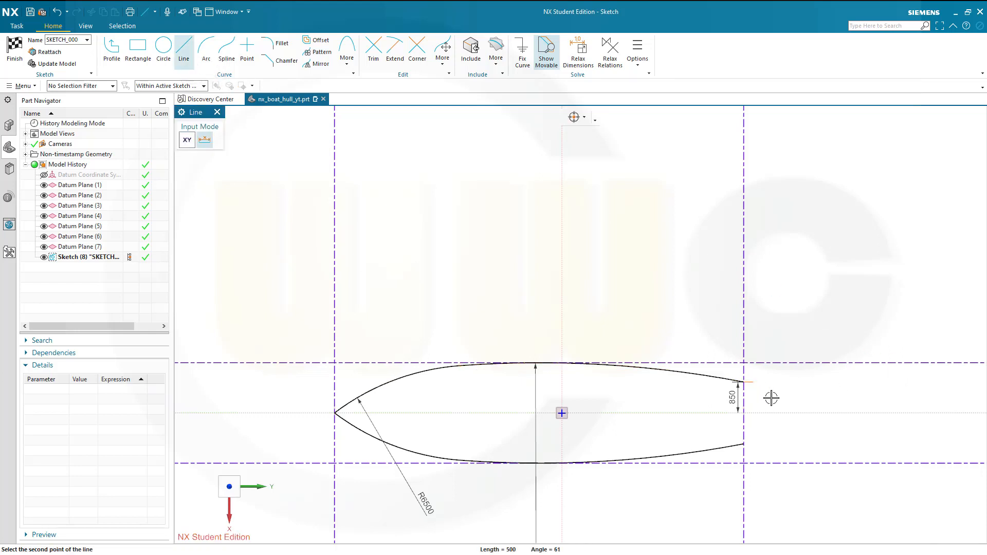
left_click(745, 443)
key("Escape")
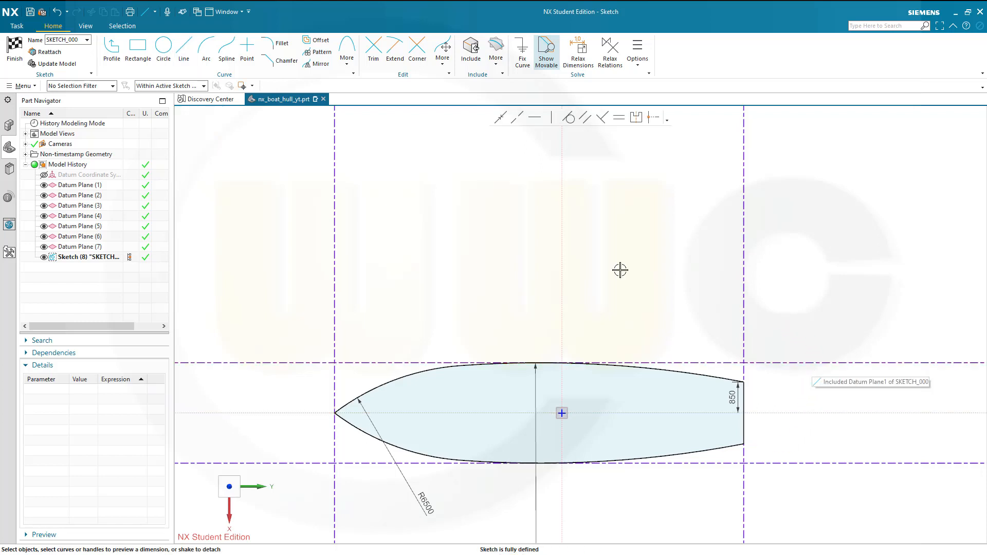
left_click(15, 49)
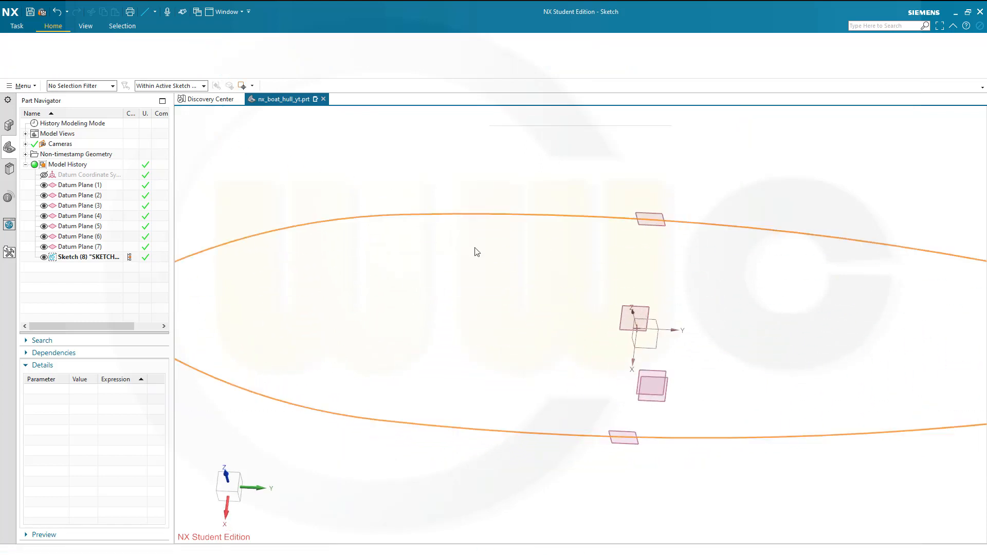
- Extrude the closed hull outline using Until Extended limits from Datum Plane (5) to Datum Plane (6), and hide the sketch
scroll(513, 278, "down", 2)
middle_click_drag(505, 319, 507, 287)
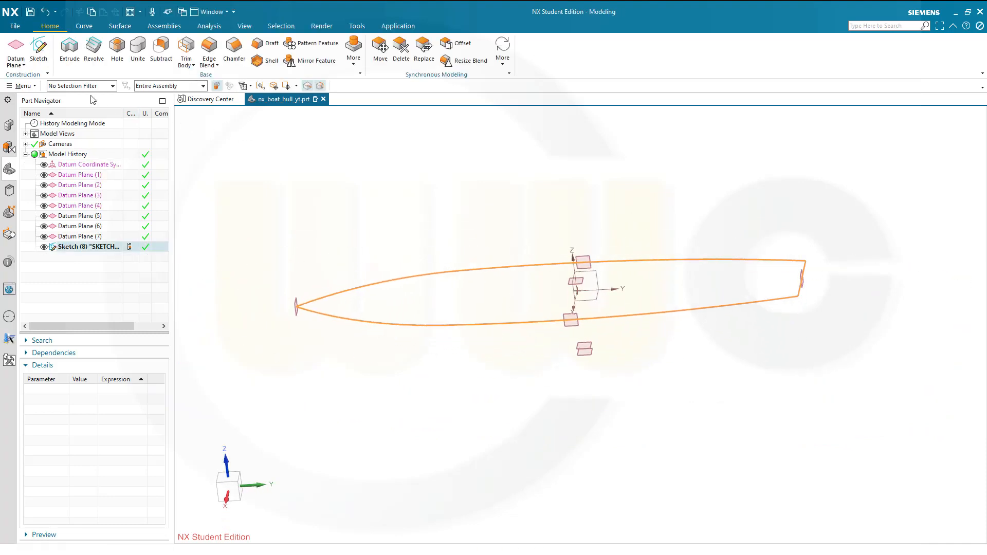
left_click(67, 51)
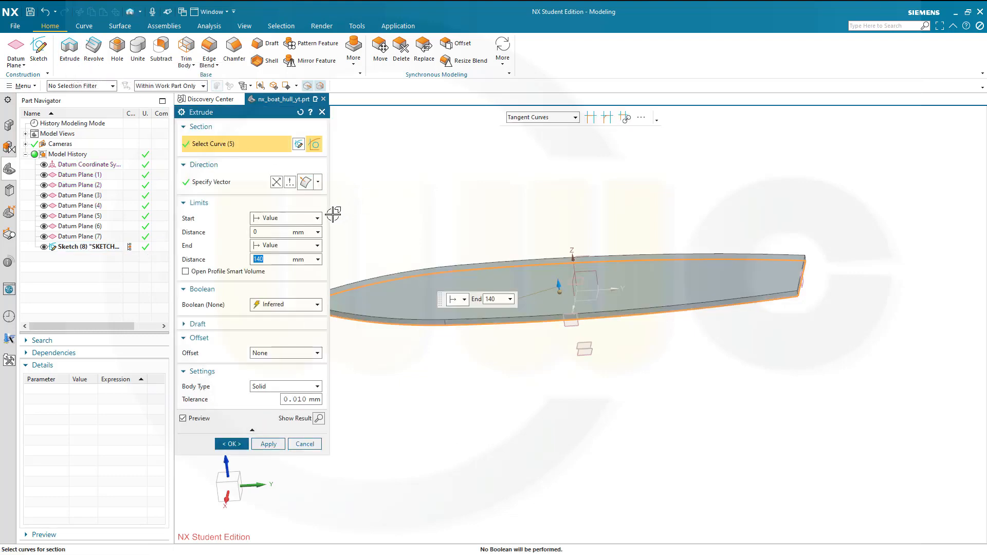
left_click(318, 233)
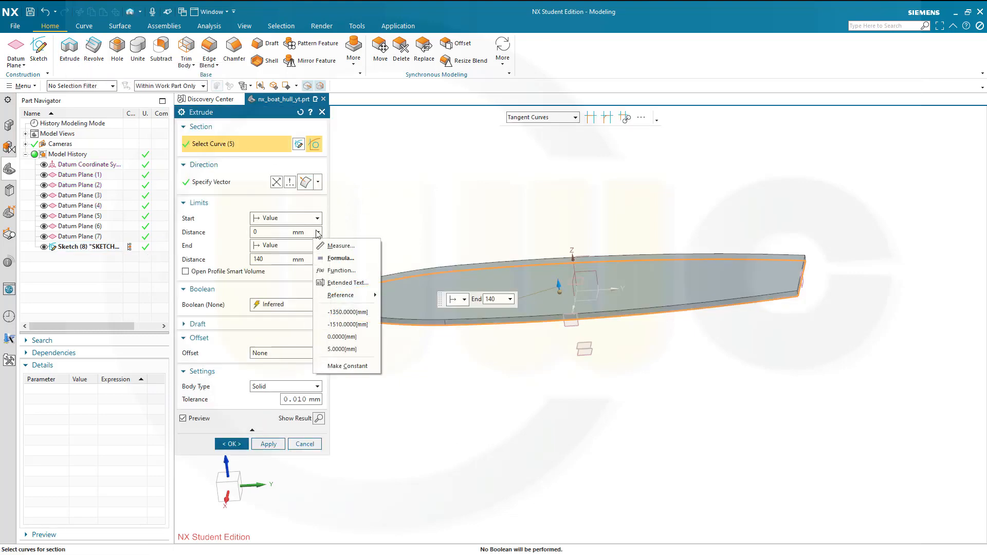
left_click(317, 218)
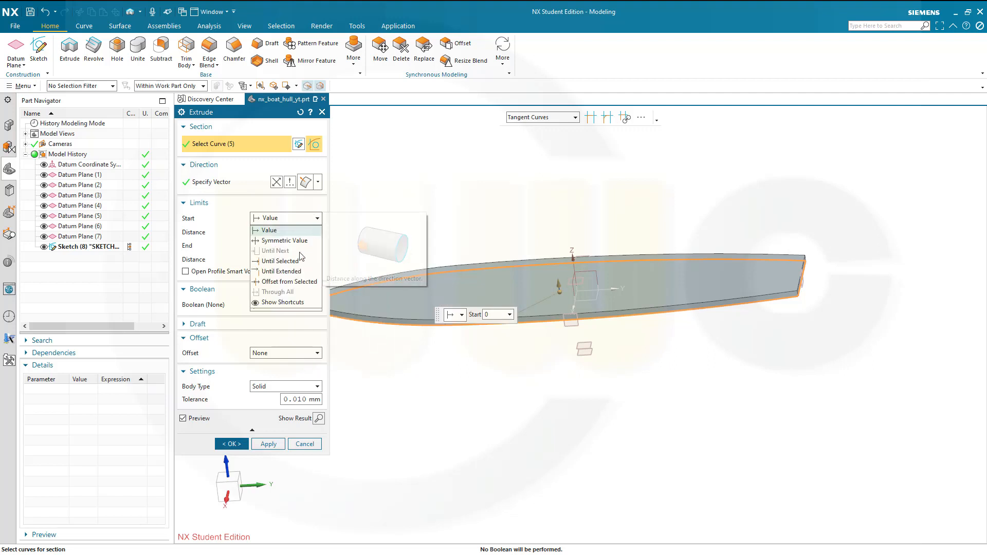
left_click(340, 274)
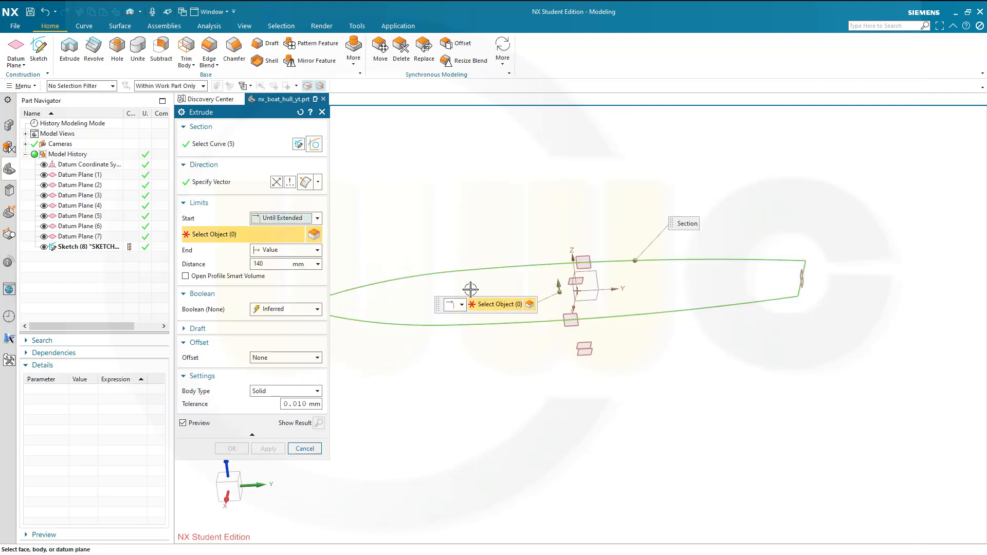
left_click(576, 280)
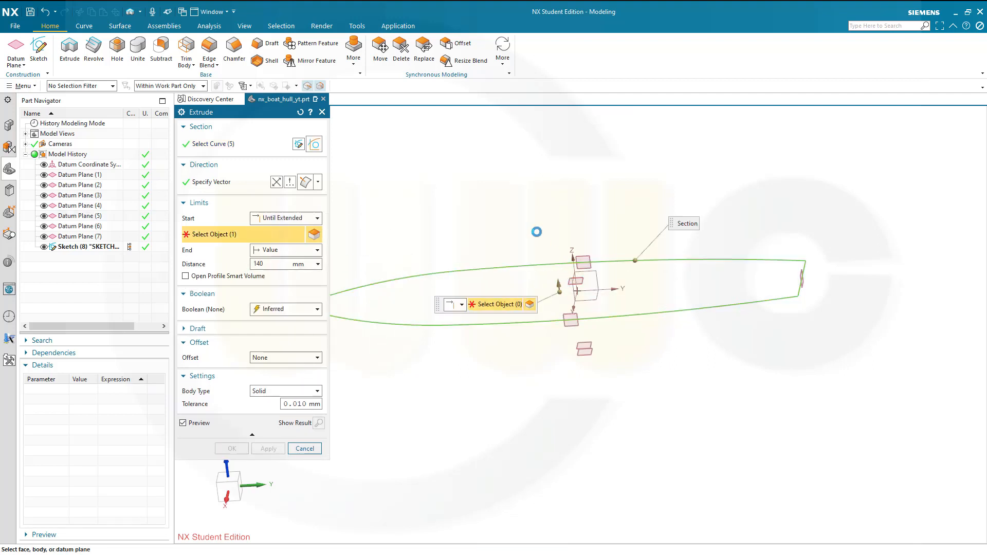
left_click(318, 250)
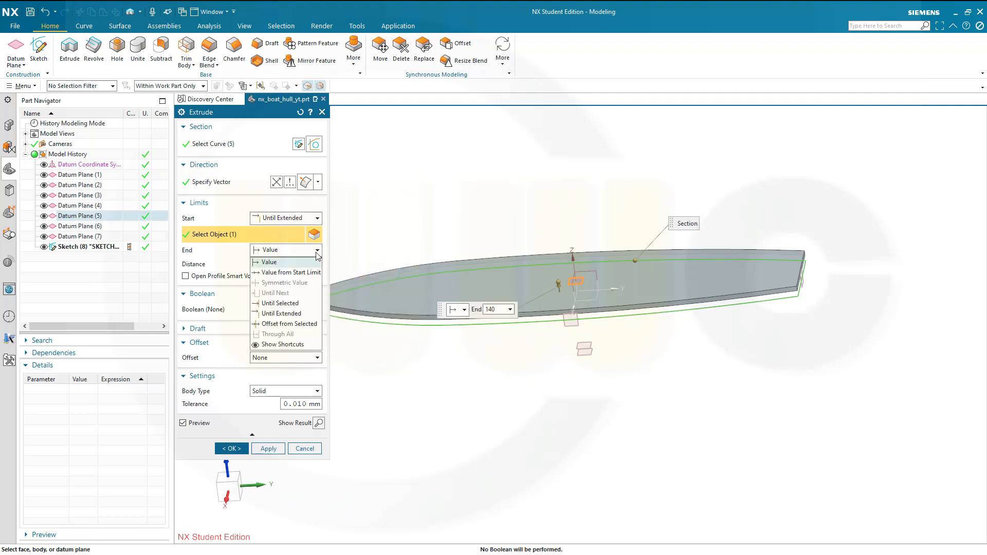
left_click(301, 314)
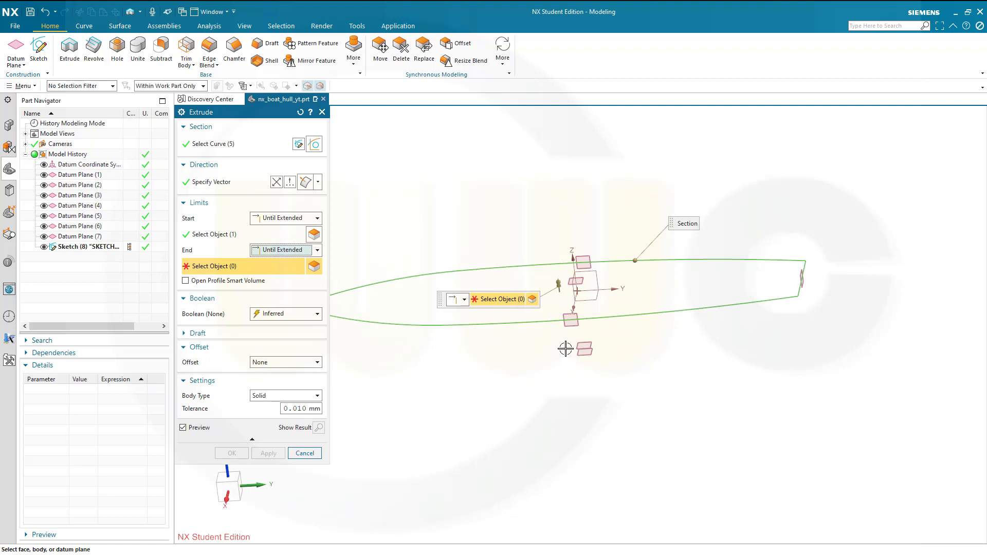
left_click(581, 344)
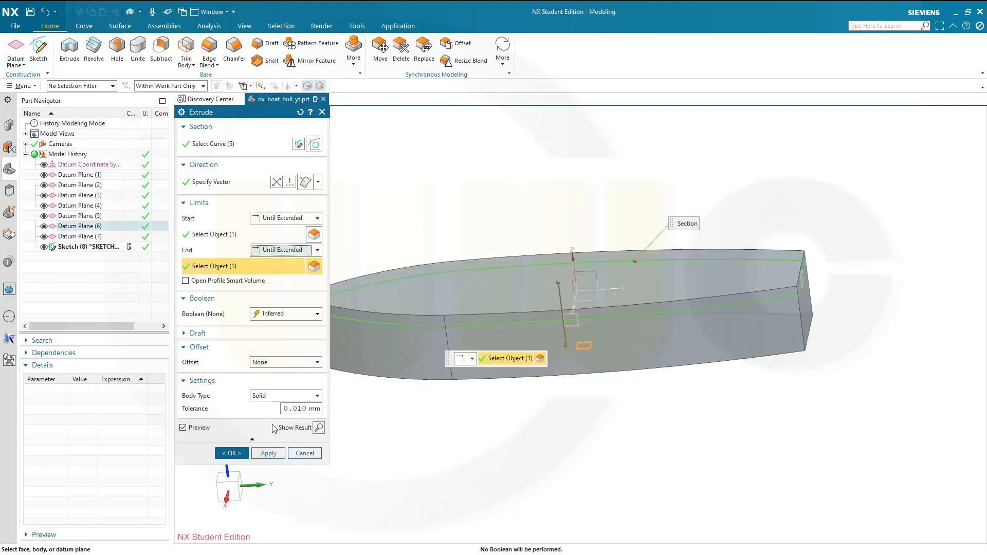
left_click(232, 453)
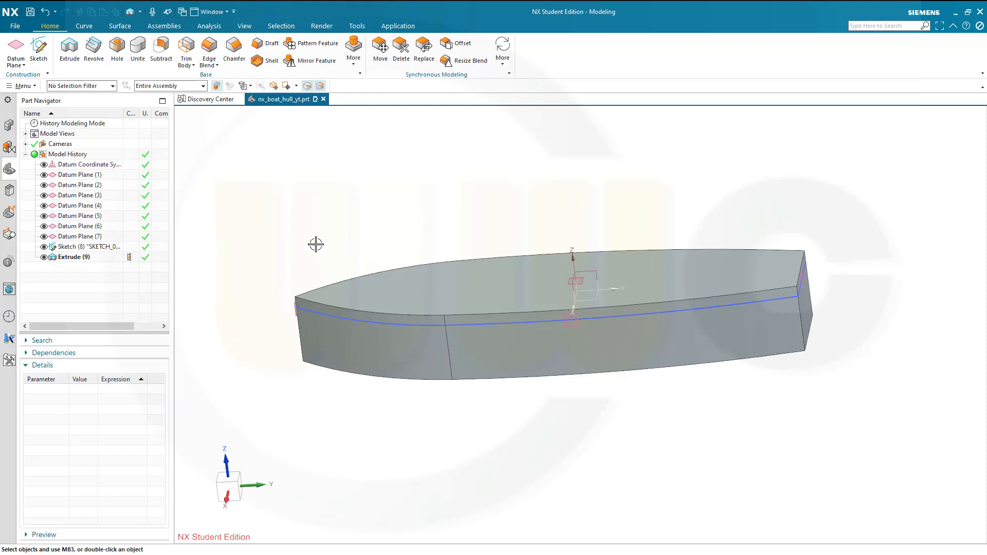
left_click(44, 247)
- Chamfer one long bottom side edge of the hull asymmetrically with Distance 1 of 1310 mm and Distance 2 of 540 mm
middle_click_drag(357, 214, 365, 159)
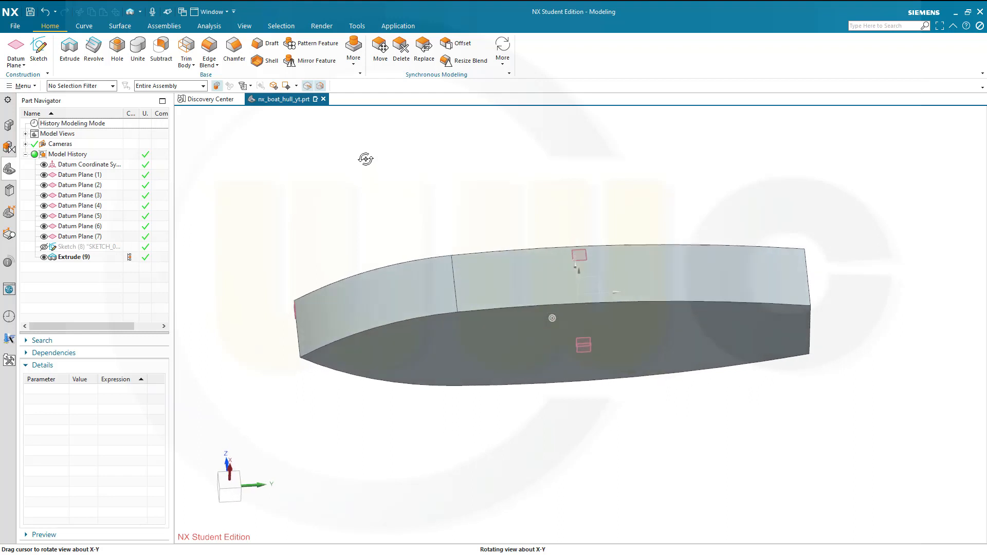
left_click(234, 47)
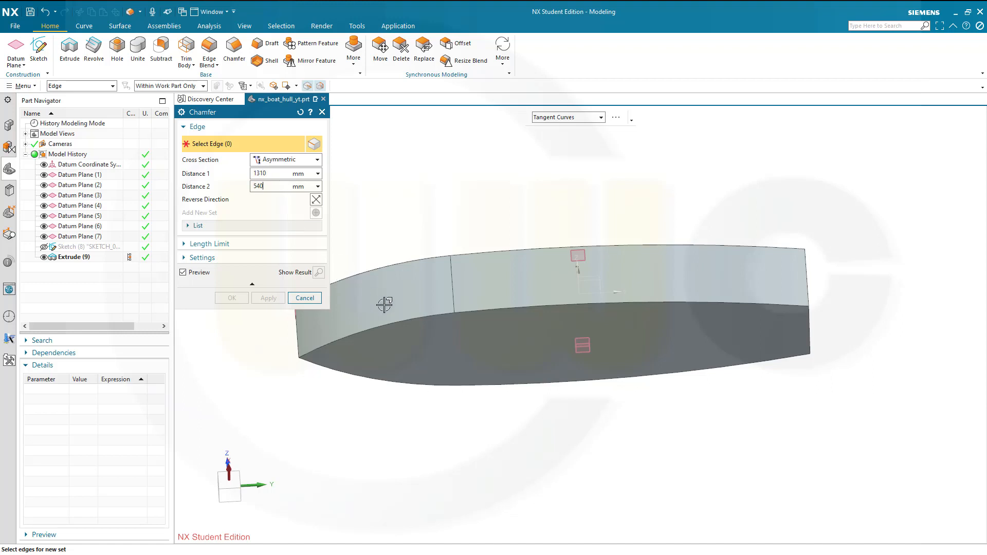
left_click(485, 307)
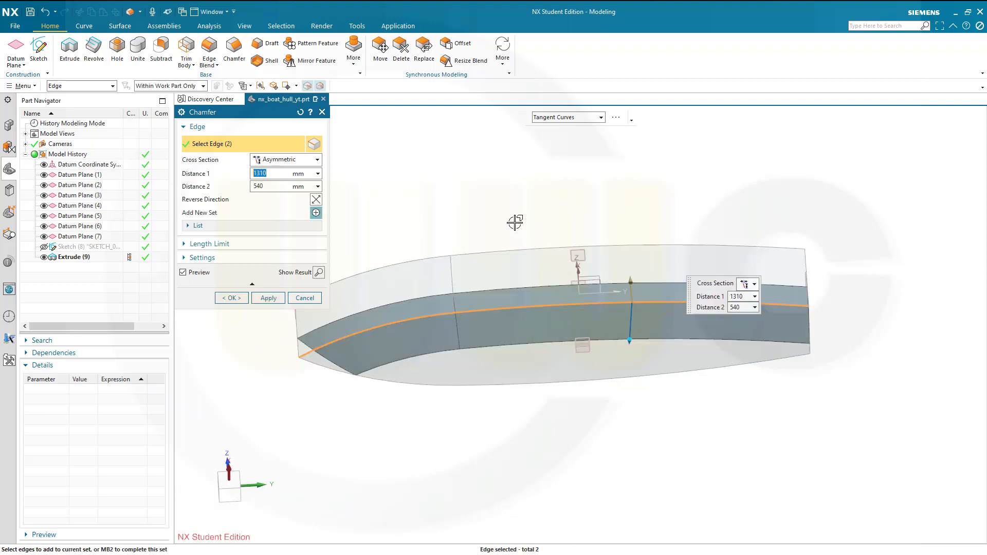
middle_click_drag(488, 214, 489, 147)
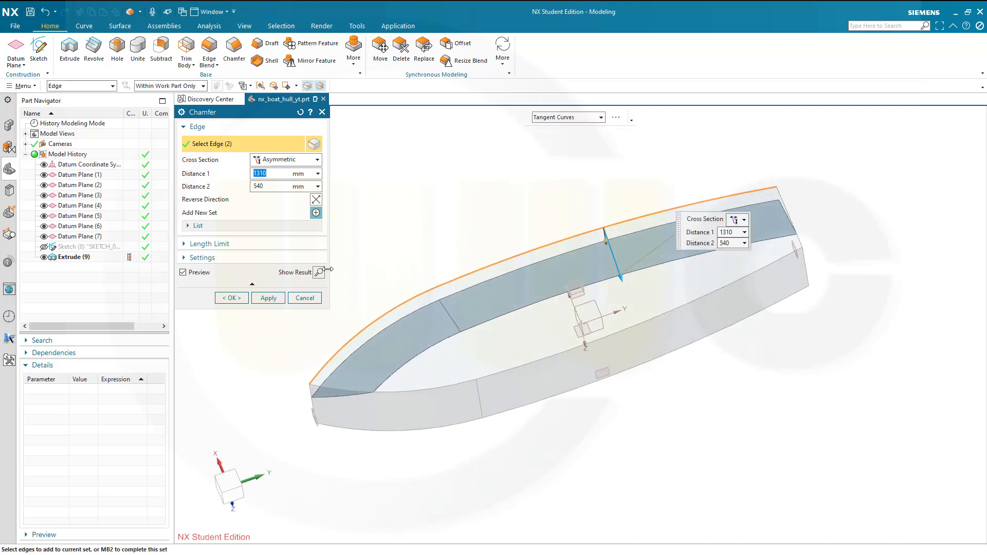
left_click(268, 298)
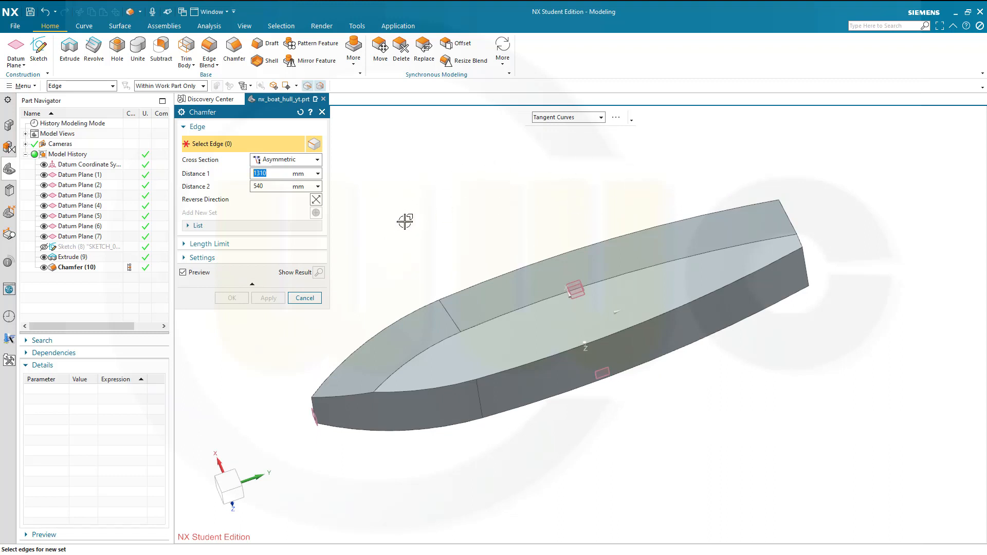
- Chamfer the opposite long bottom side edge of the hull asymmetrically with Distance 1 of 1310 mm and Distance 2 of 540 mm
left_click(743, 272)
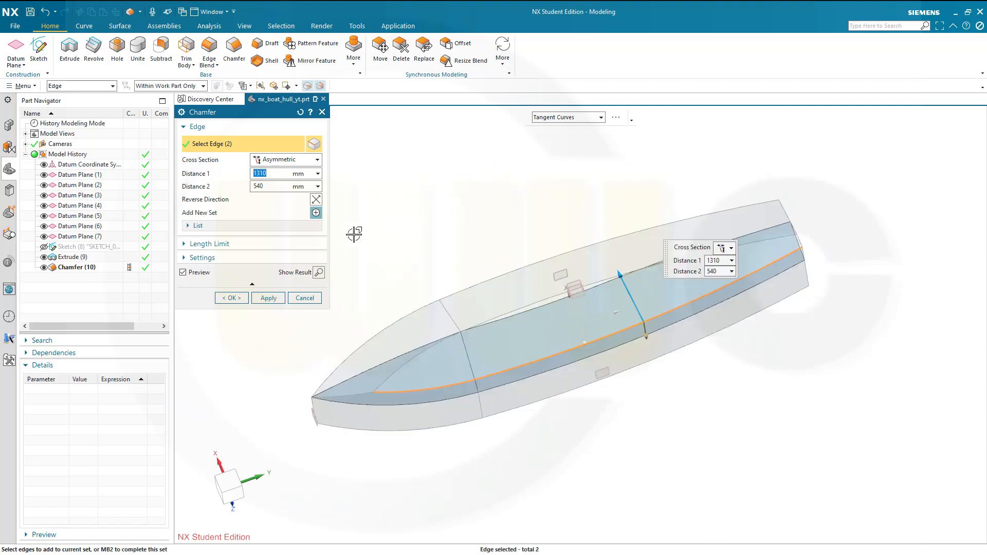
left_click(230, 299)
middle_click_drag(497, 239, 461, 236)
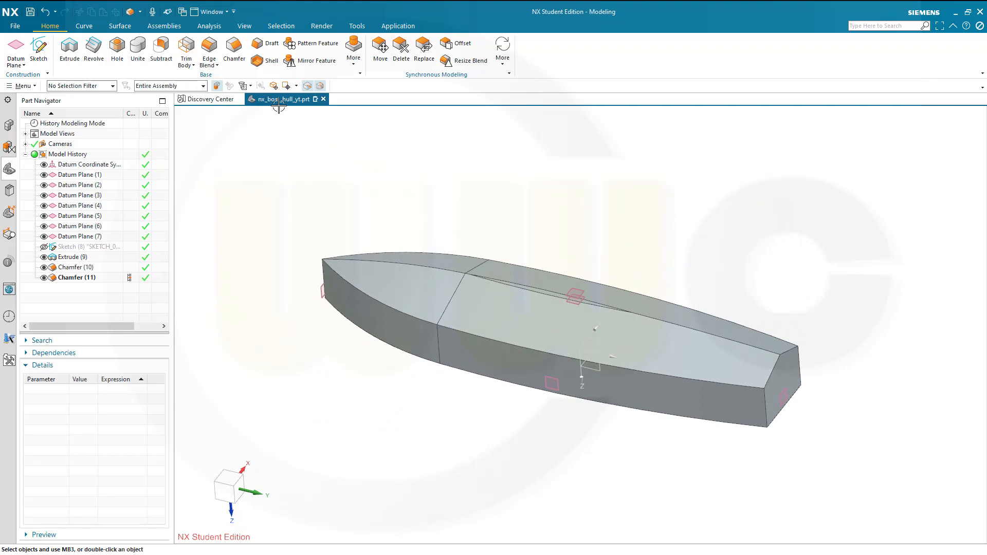
- Blend the two long edges between the chamfers and the hull sides with a circular 1092 mm radius and G1 (Tangent) continuity
left_click(210, 48)
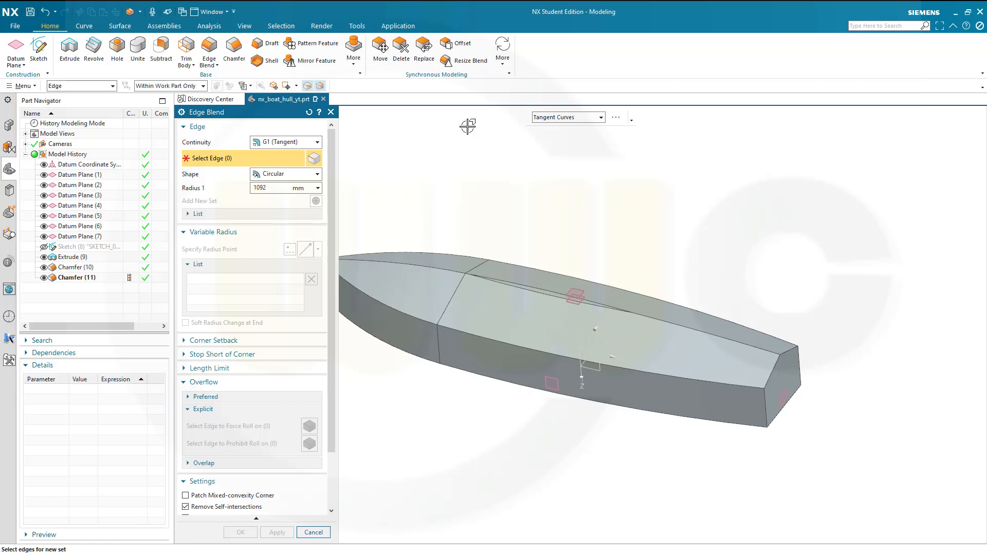
left_click(623, 366)
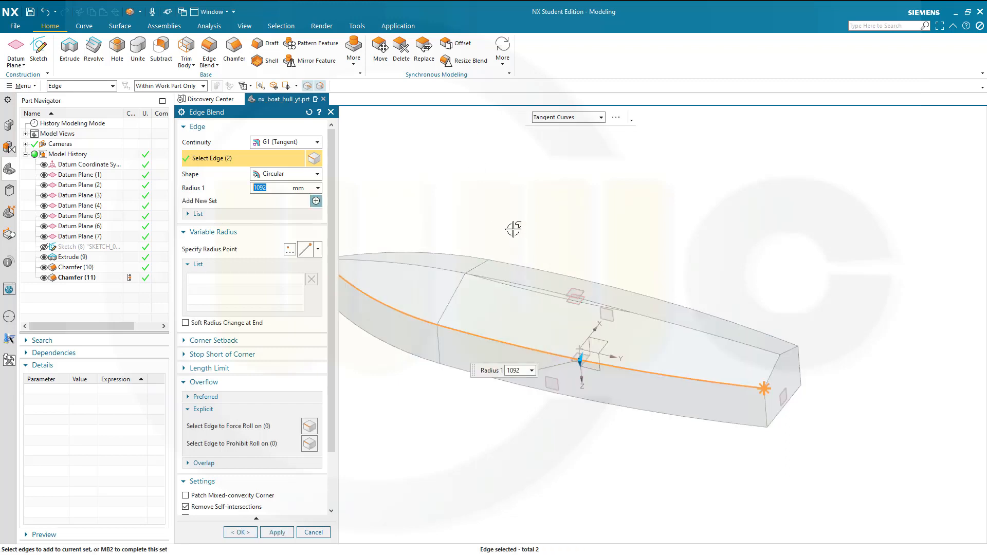
middle_click_drag(676, 273, 657, 264)
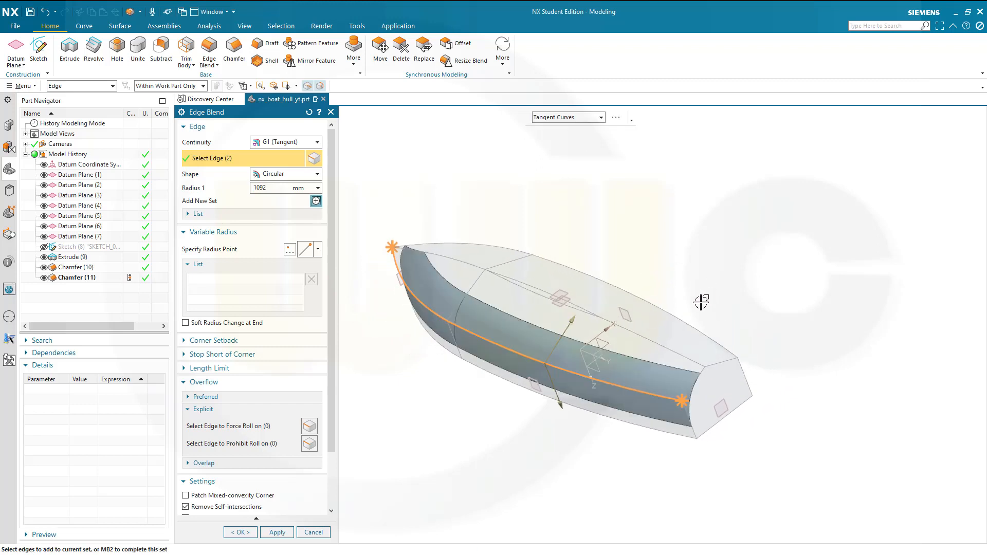
left_click(689, 322)
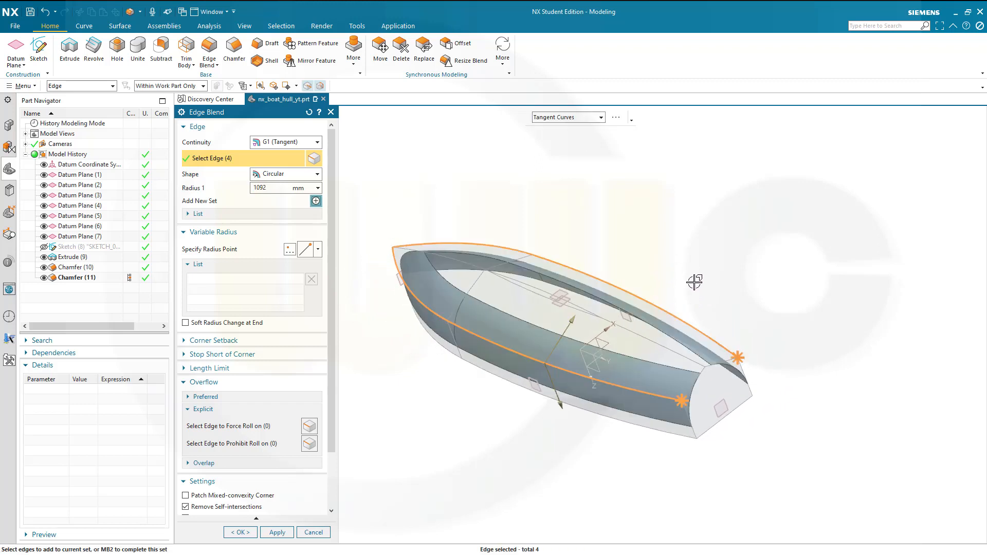
middle_click_drag(695, 282, 656, 287)
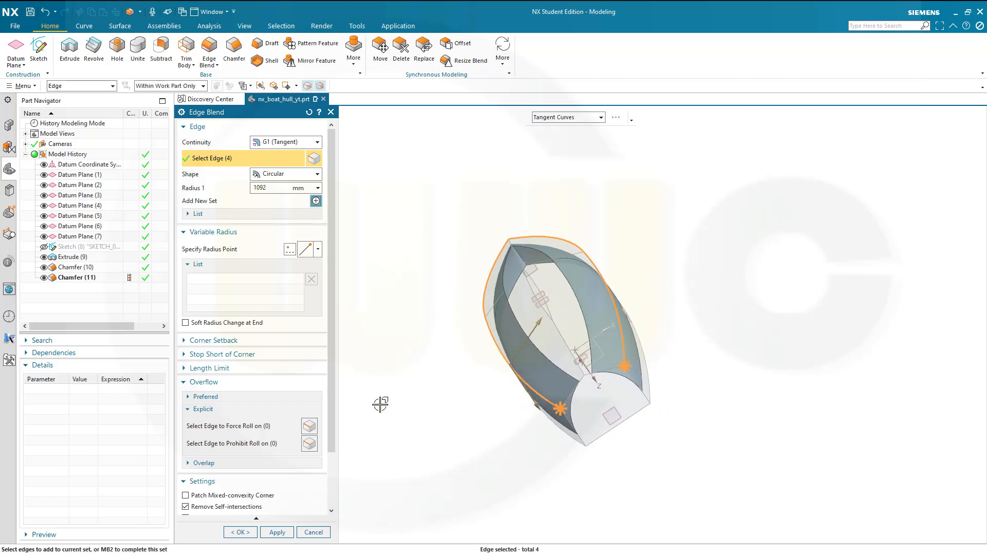
left_click(242, 533)
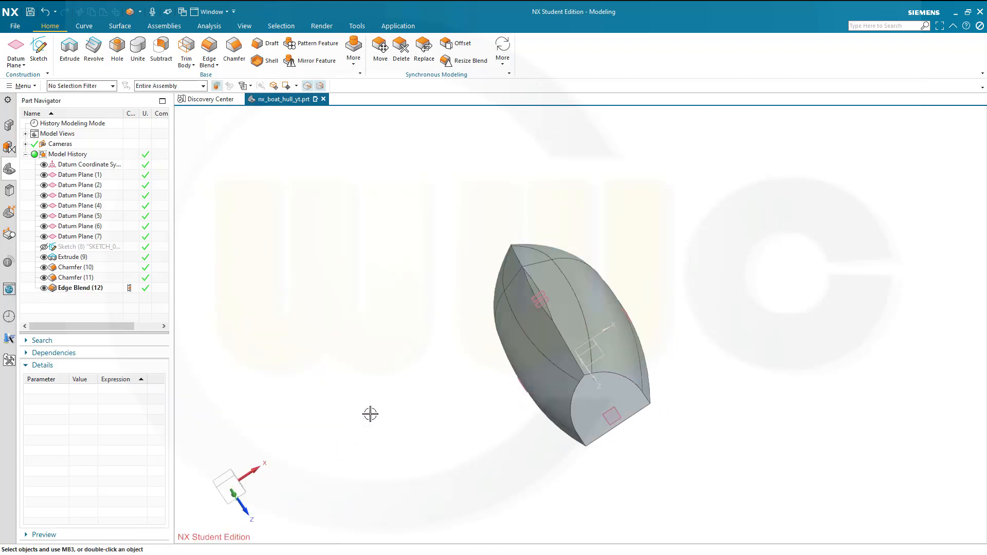
- Create a datum plane offset 80 mm from the YZ plane of the datum coordinate system
middle_click_drag(436, 357, 637, 288)
scroll(527, 250, "up", 2)
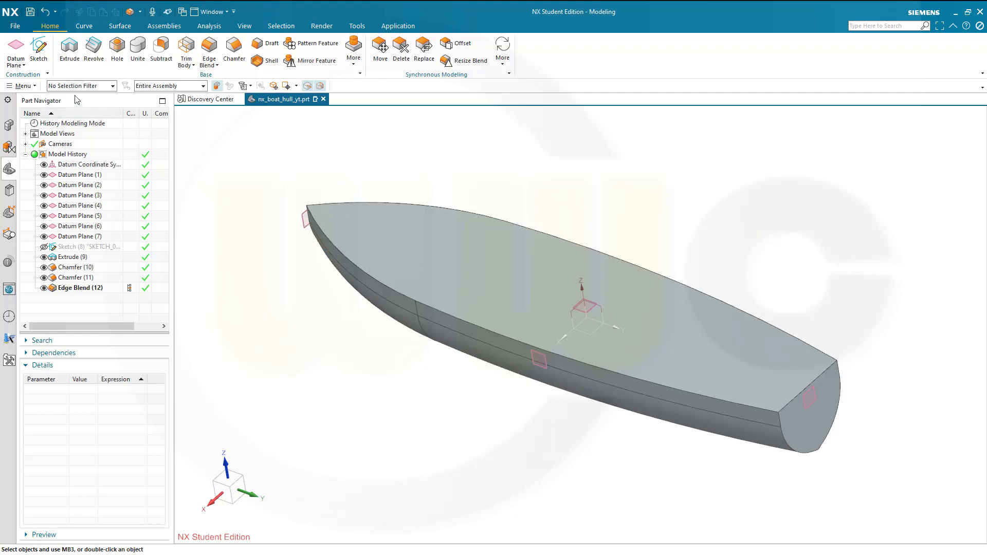
left_click(16, 49)
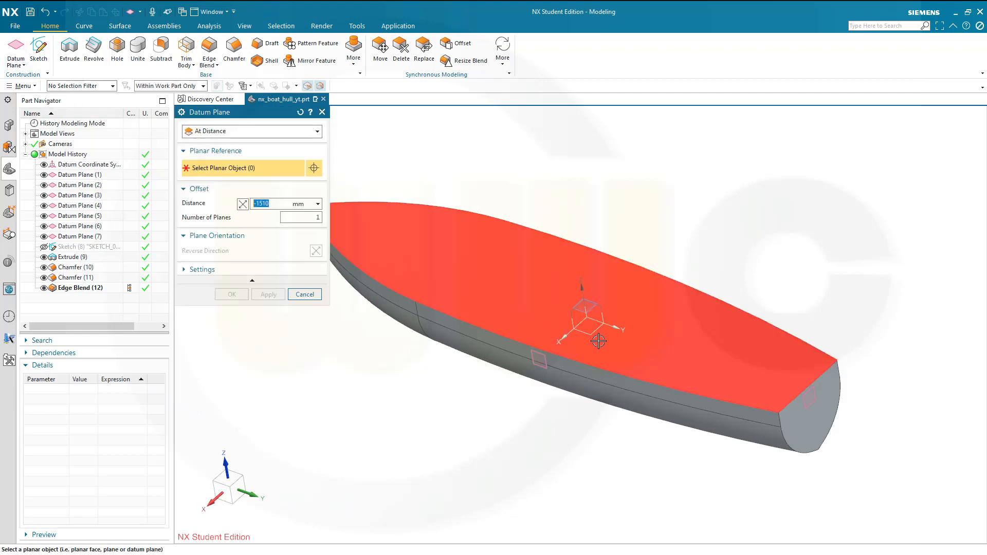
scroll(602, 308, "up", 1)
left_click(599, 306)
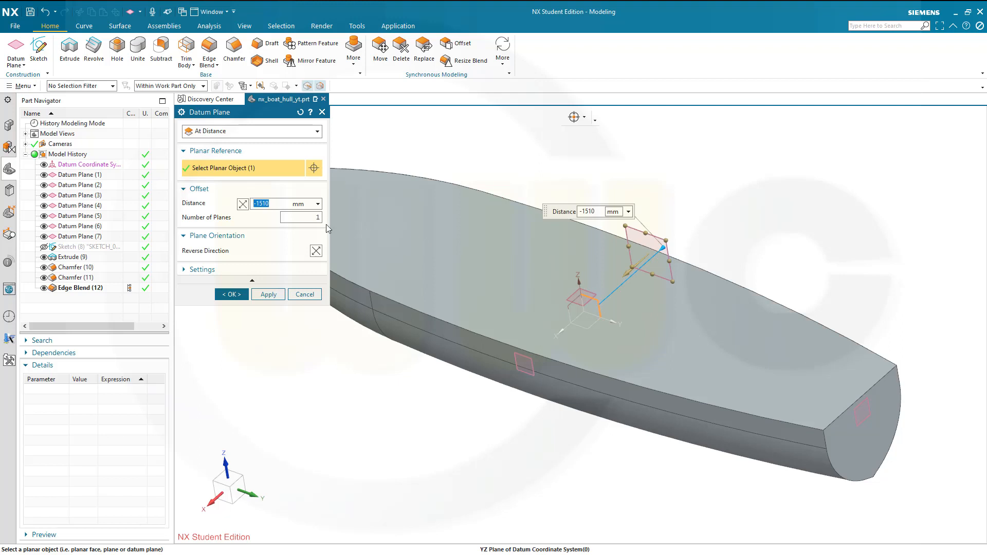
type("80")
key("Tab")
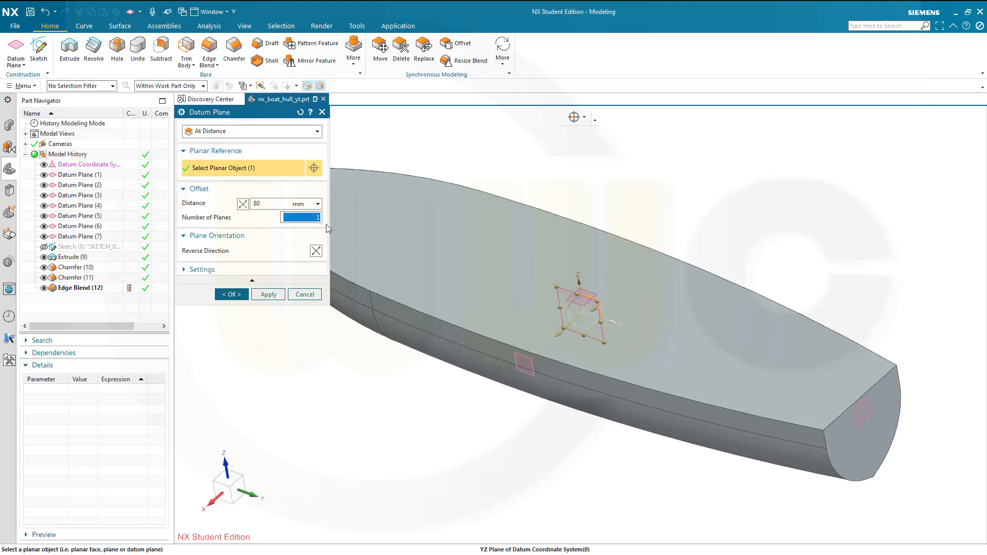
left_click(272, 295)
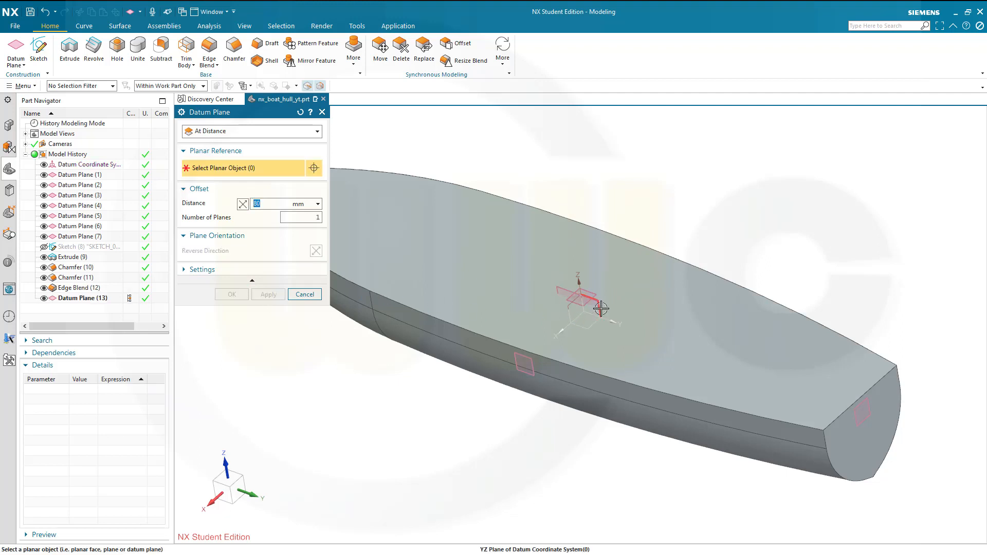
- Create a second datum plane on the other side of the YZ plane at a distance of -80 mm
left_click(601, 309)
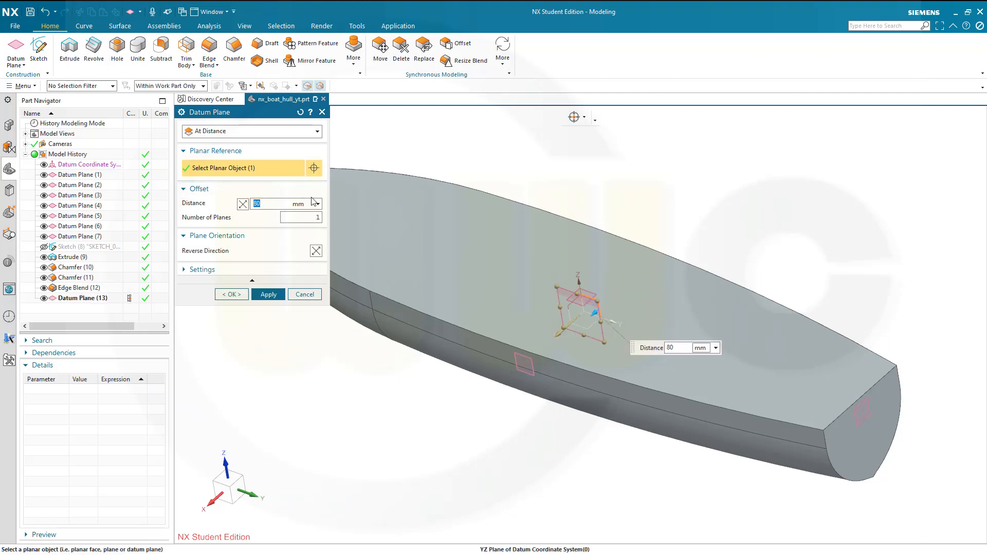
type("-80")
key("Tab")
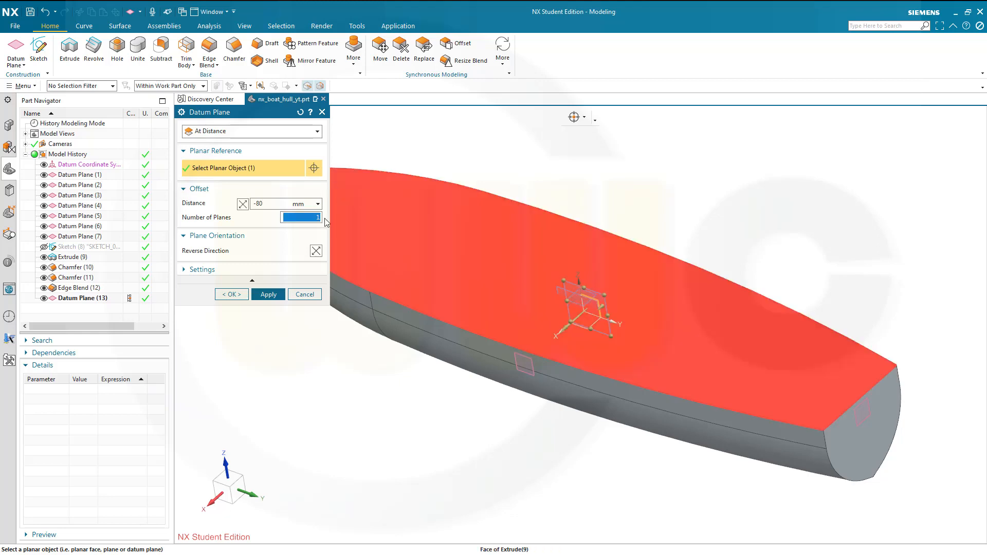
left_click(237, 295)
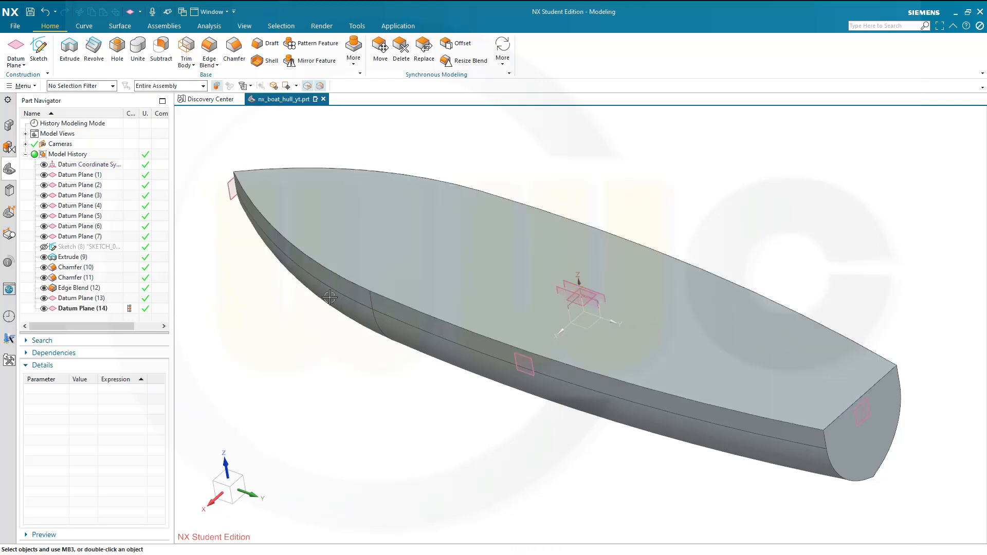
- Create a new sketch on the Top principal plane
middle_click_drag(329, 298, 428, 306)
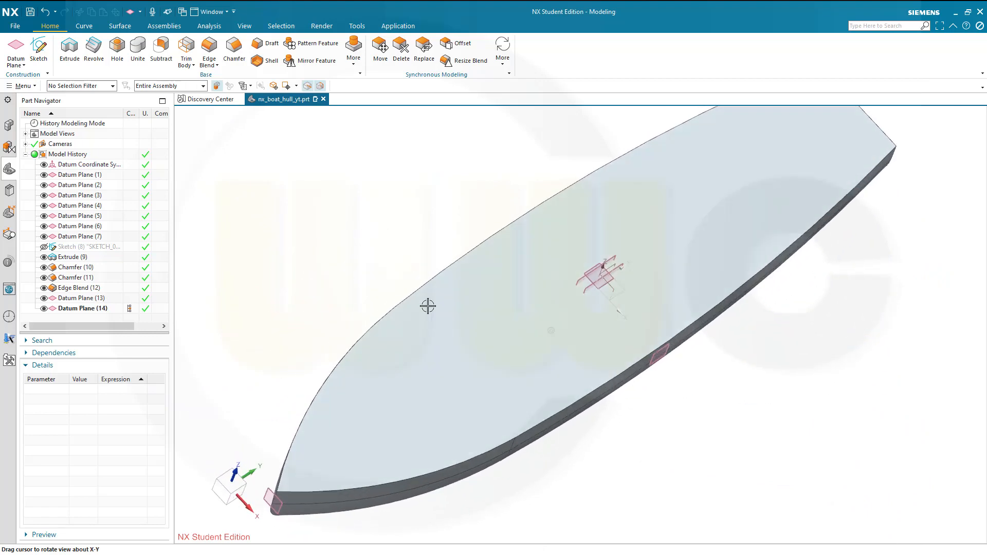
left_click(39, 49)
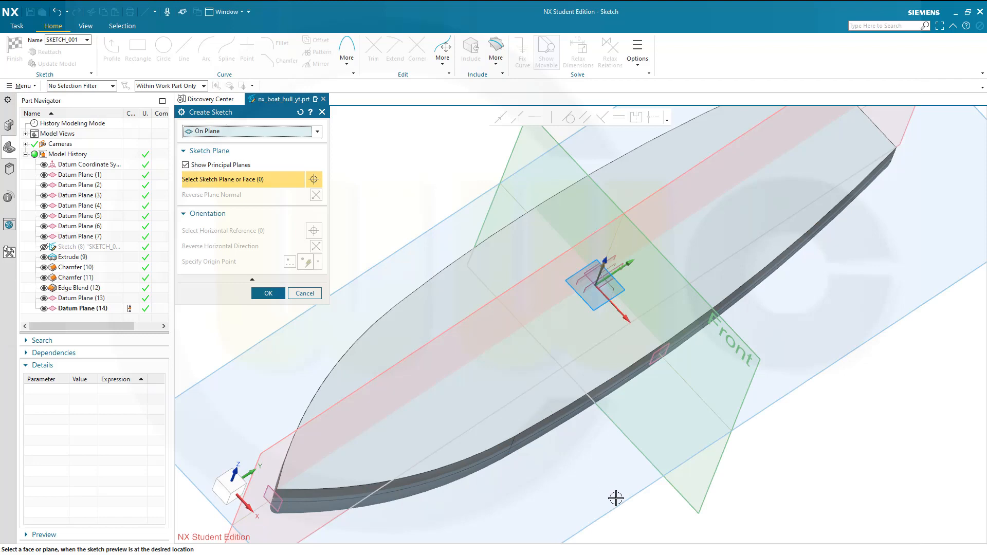
left_click(627, 511)
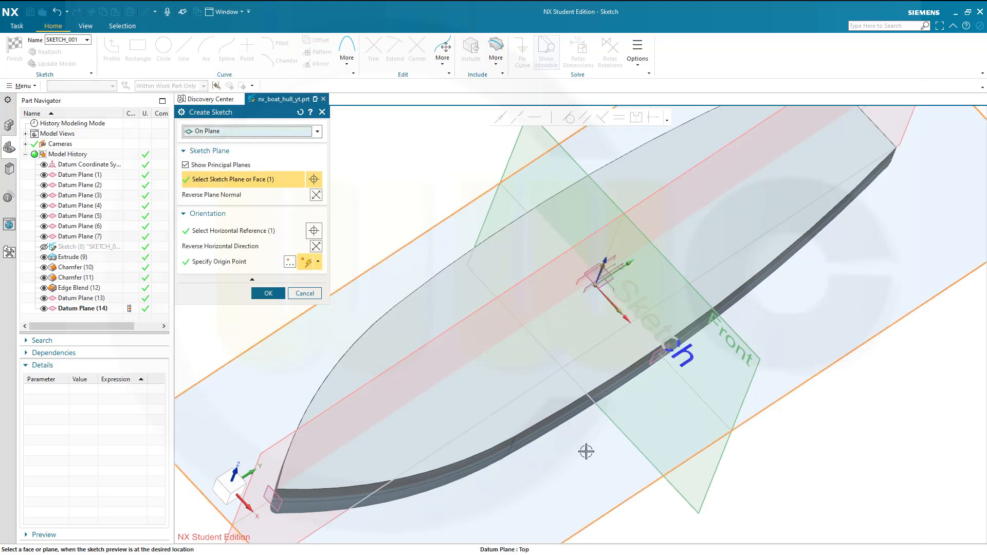
left_click(267, 292)
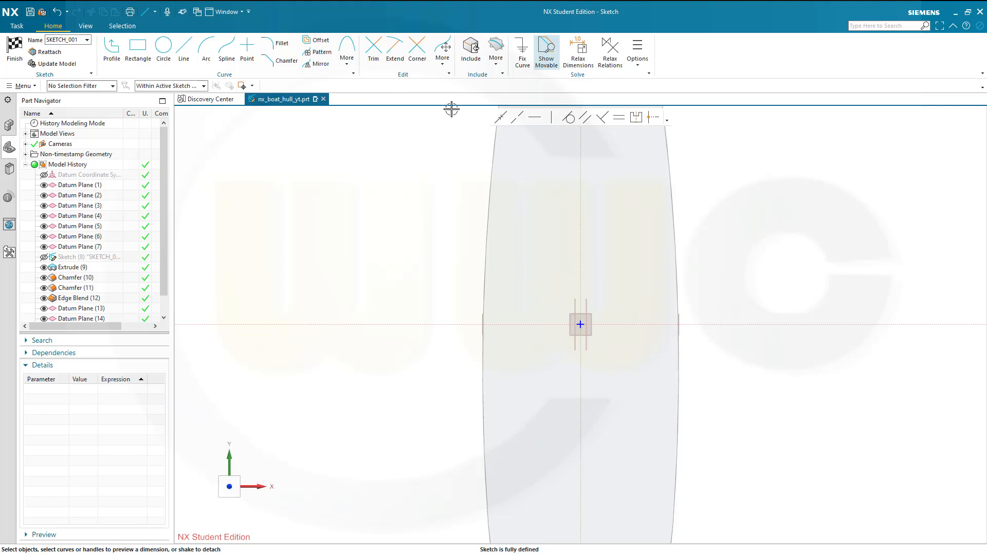
- Include the two datum planes on either side of the hull's centreline, Datum Plane (13) and Datum Plane (14), in the sketch
left_click(471, 49)
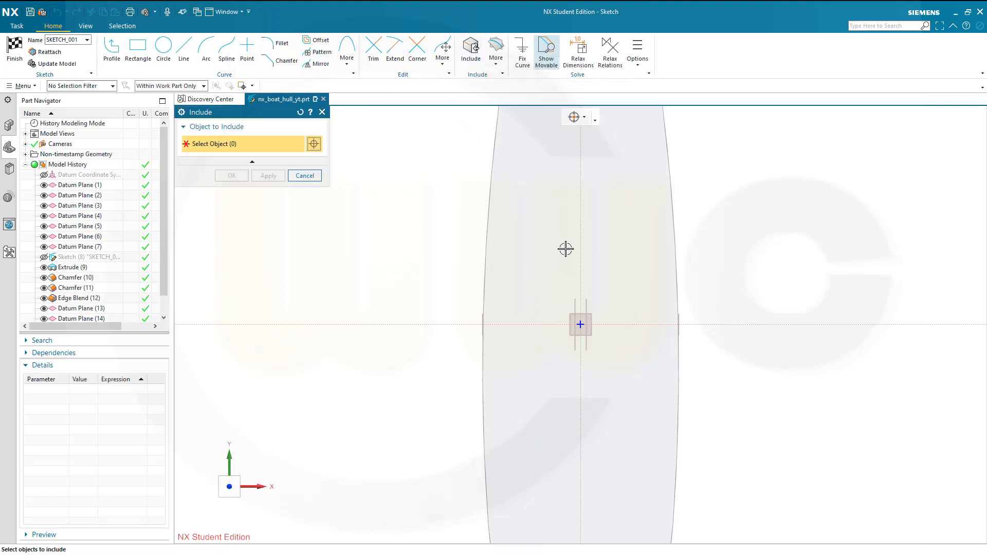
left_click(575, 304)
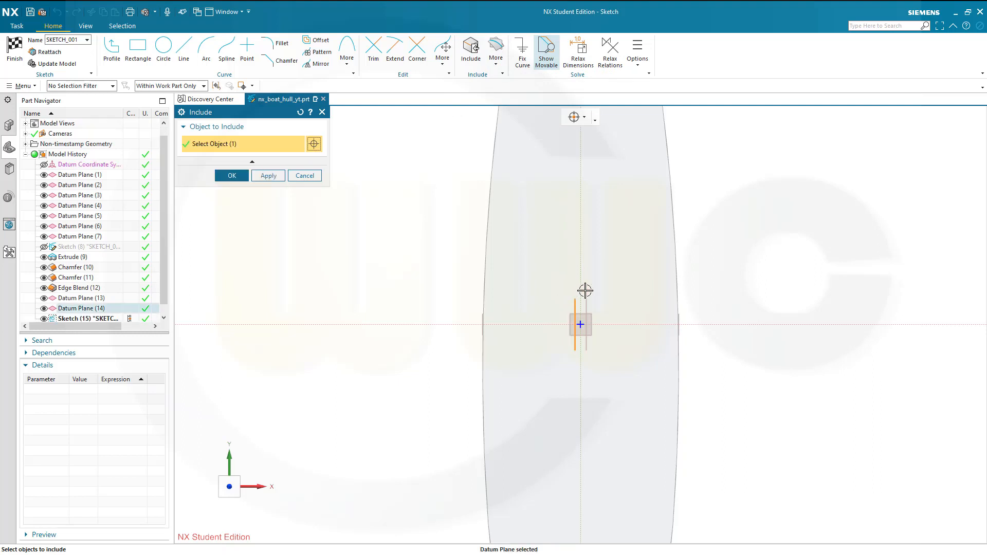
left_click(587, 303)
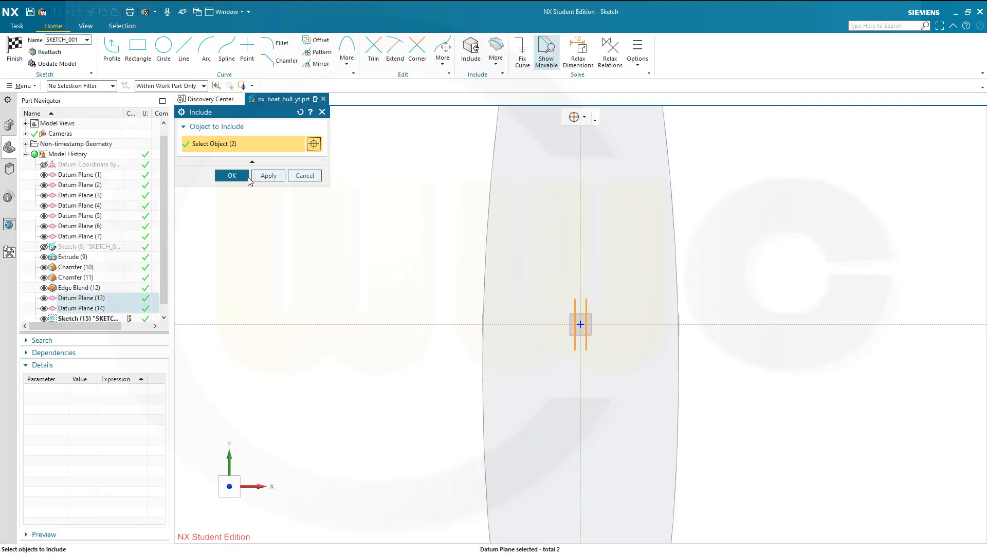
left_click(247, 176)
- Include Datum Plane (3) at the stern and Datum Plane (4) at the bow tip in the sketch
scroll(401, 186, "down", 2)
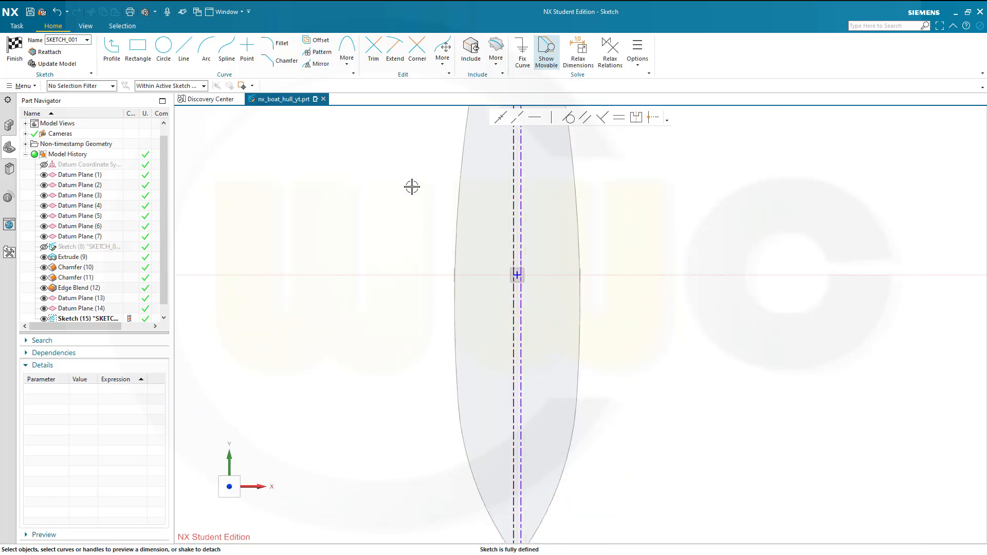
scroll(428, 208, "down", 2)
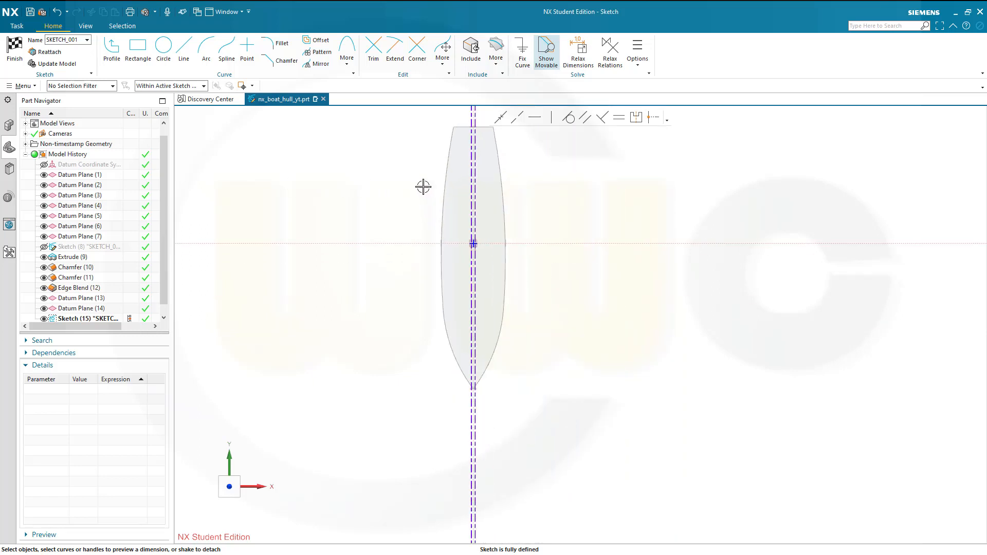
middle_click_drag(424, 186, 429, 279, "shift")
scroll(460, 211, "up", 1)
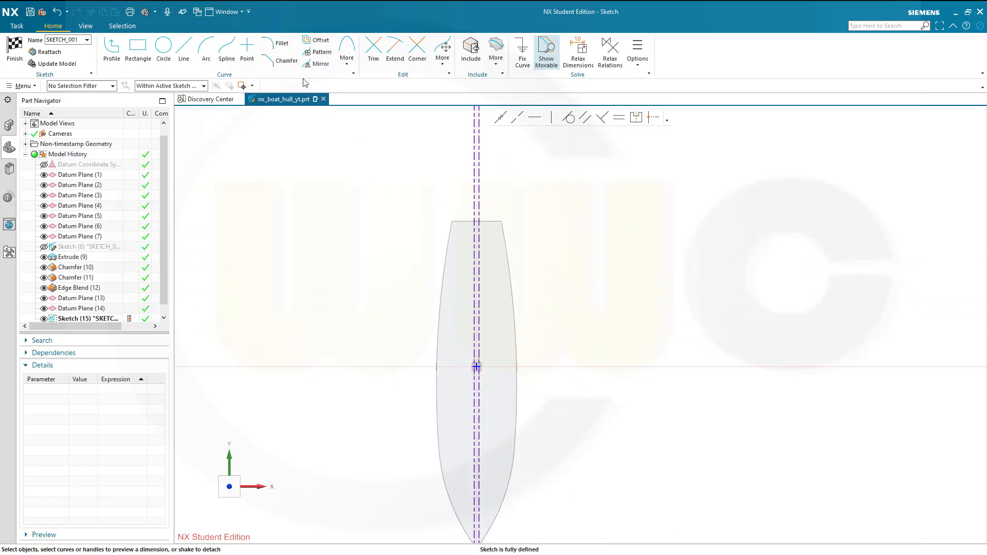
left_click(474, 51)
scroll(481, 221, "up", 2)
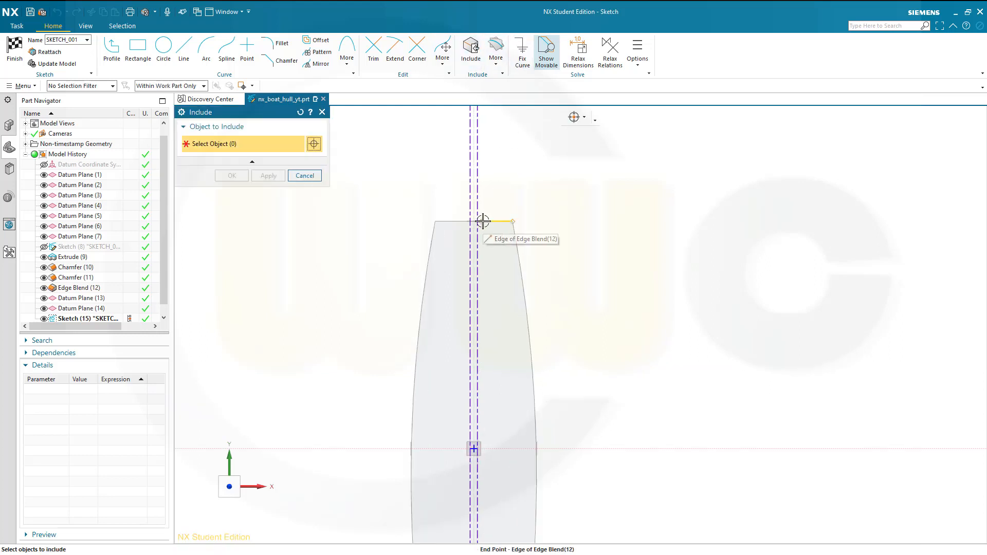
scroll(481, 222, "up", 5)
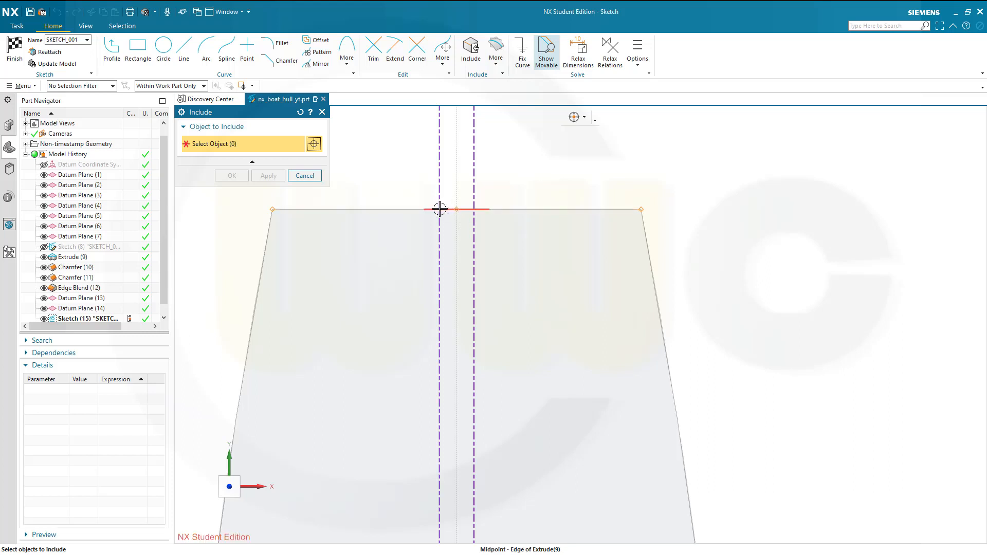
left_click(474, 208)
scroll(545, 236, "down", 5)
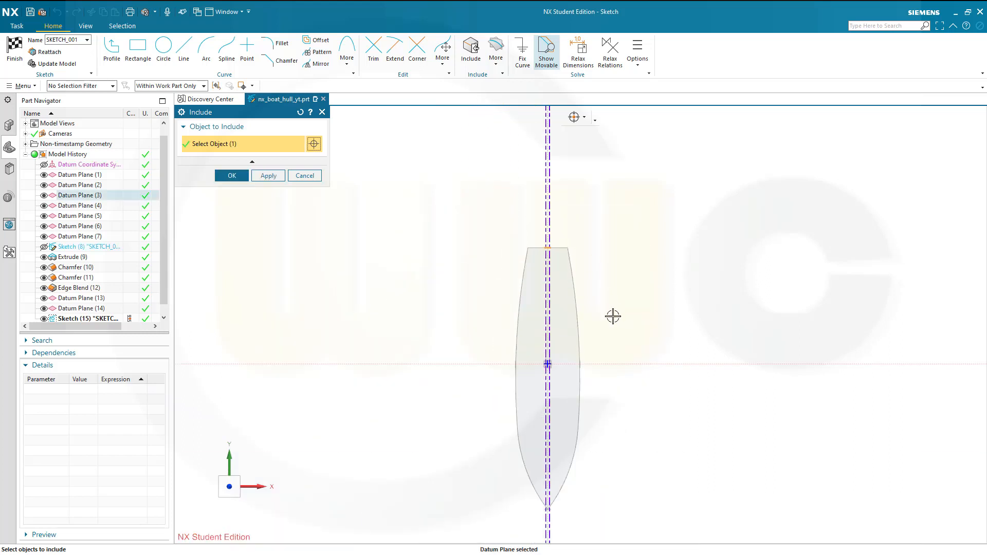
middle_click_drag(624, 397, 690, 202, "shift")
scroll(578, 280, "up", 4)
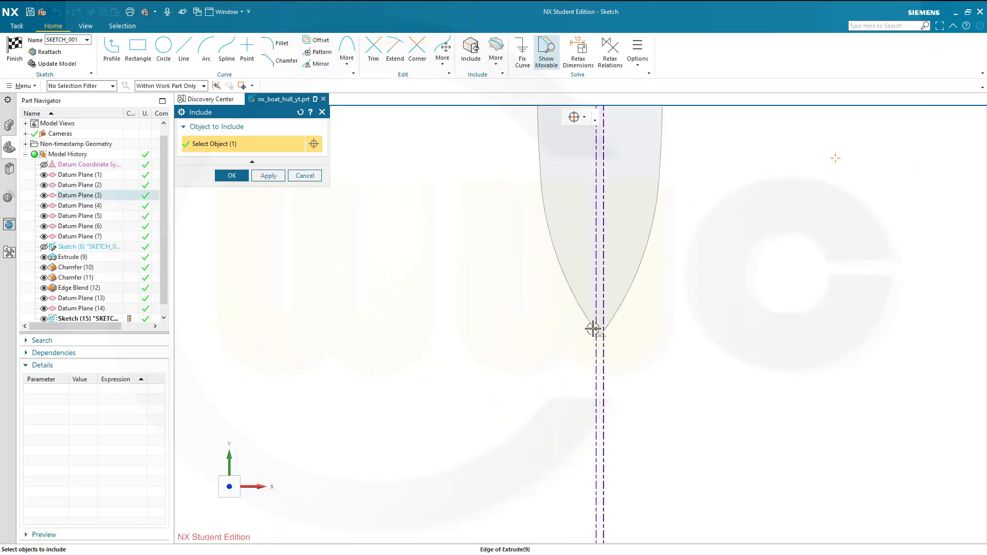
scroll(593, 329, "up", 5)
left_click(616, 349)
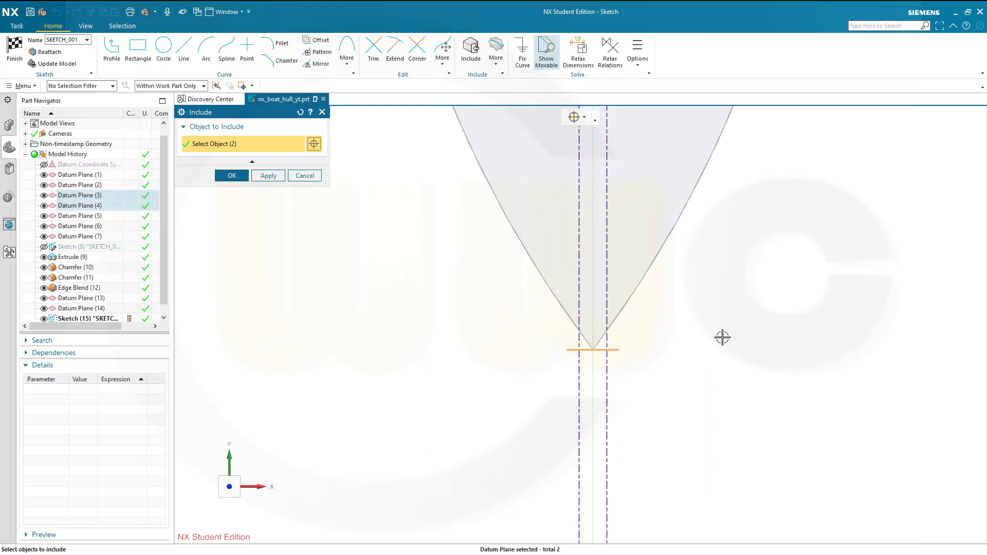
left_click(236, 179)
- Sketch a tall rectangle beside the hull, with its bow-end edge on the included bow-tip plane and its stern-end edge near the stern plane
scroll(397, 223, "down", 3)
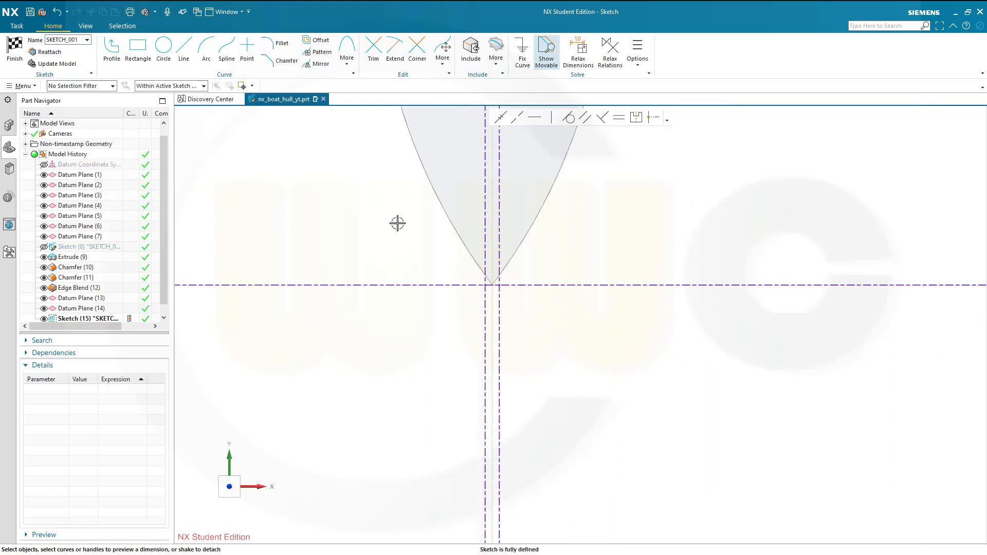
scroll(398, 224, "down", 1)
scroll(604, 229, "down", 2)
middle_click_drag(608, 243, 608, 393, "shift")
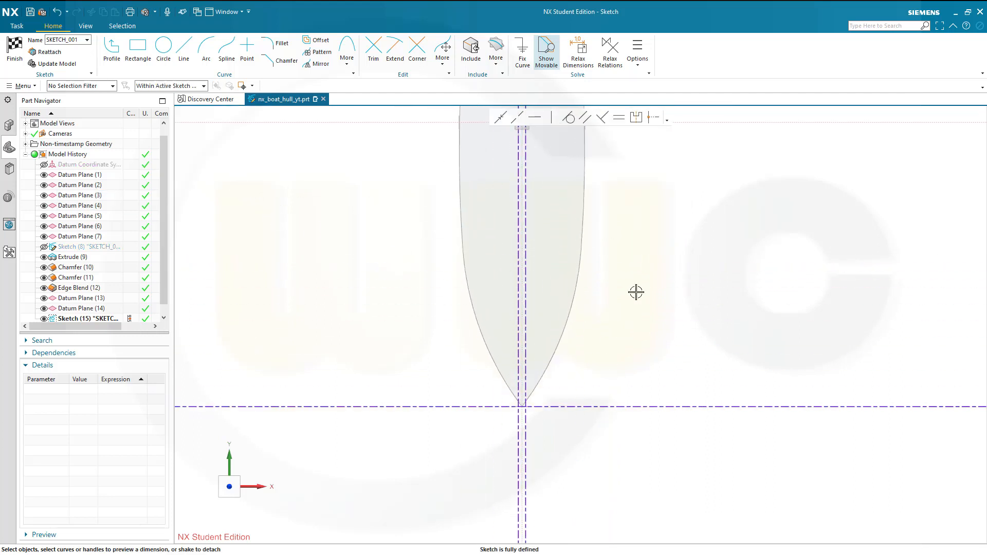
scroll(636, 290, "down", 2)
middle_click_drag(657, 240, 656, 387, "shift")
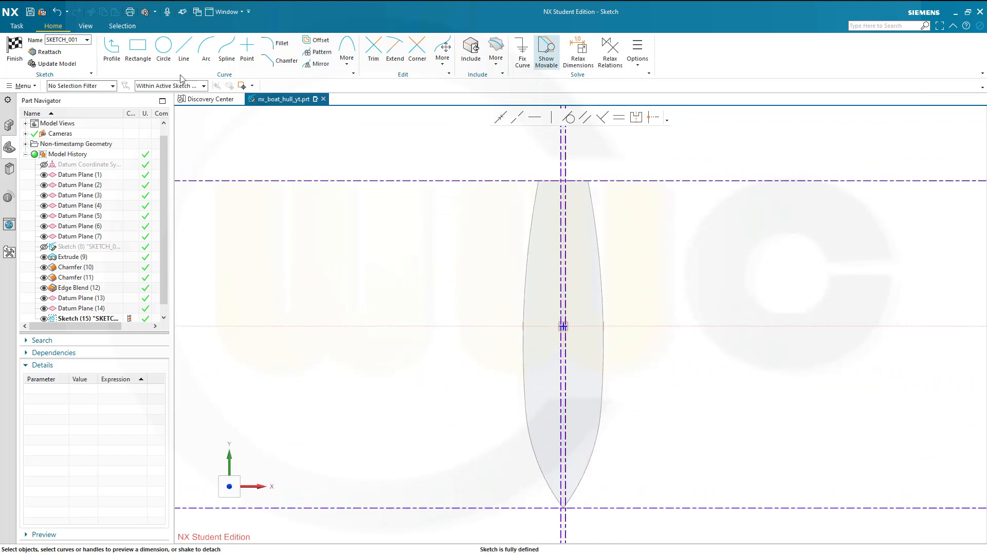
left_click(137, 49)
scroll(575, 185, "up", 2)
scroll(533, 168, "up", 4)
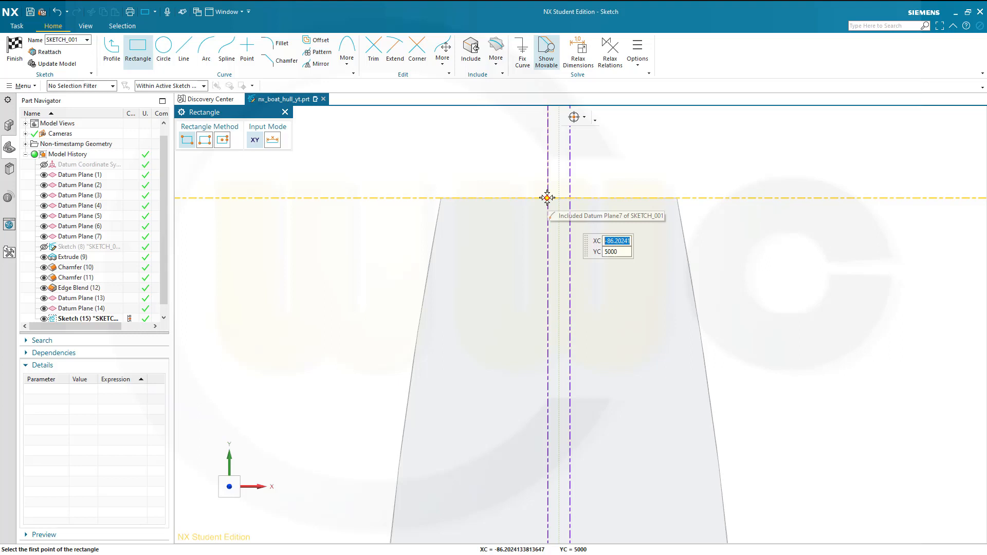
left_click(547, 198)
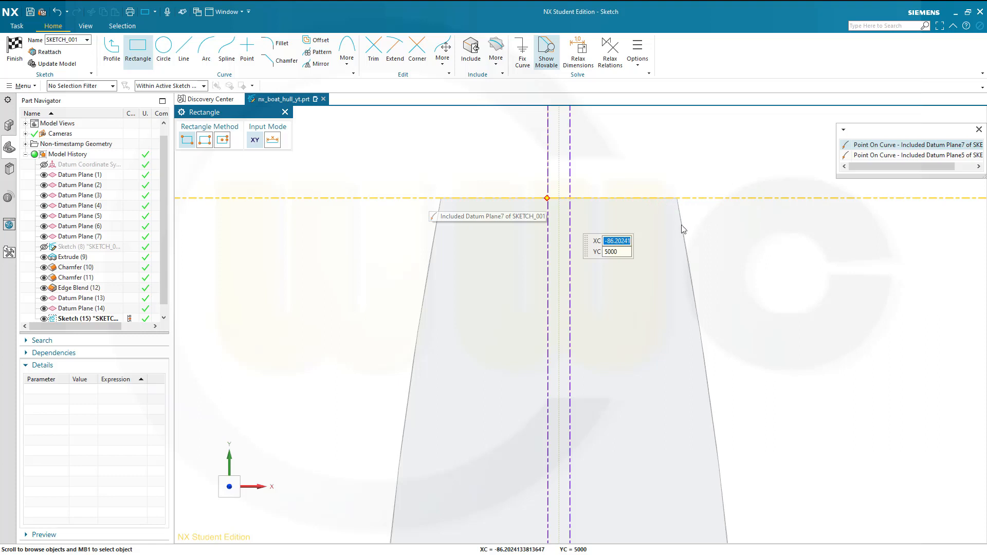
scroll(776, 241, "down", 6)
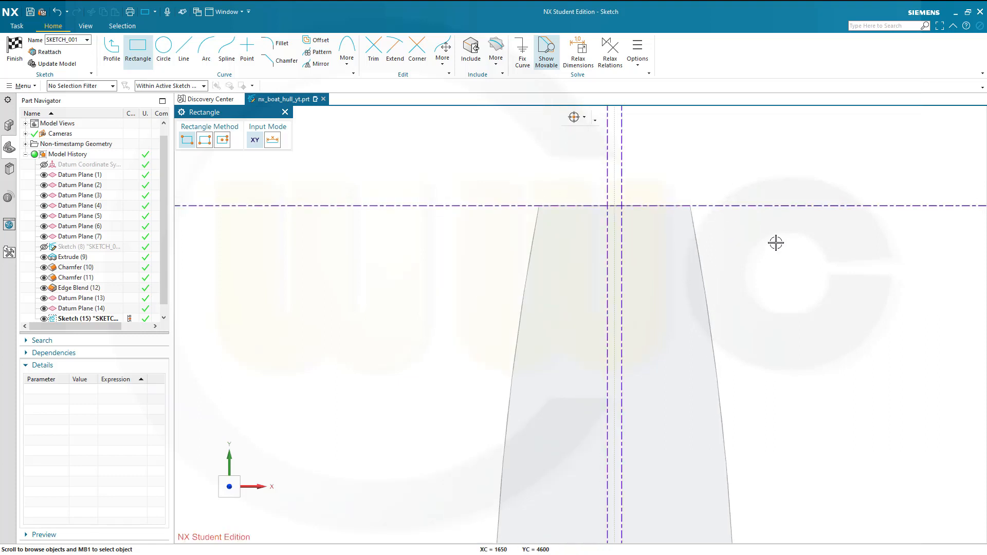
left_click(806, 253)
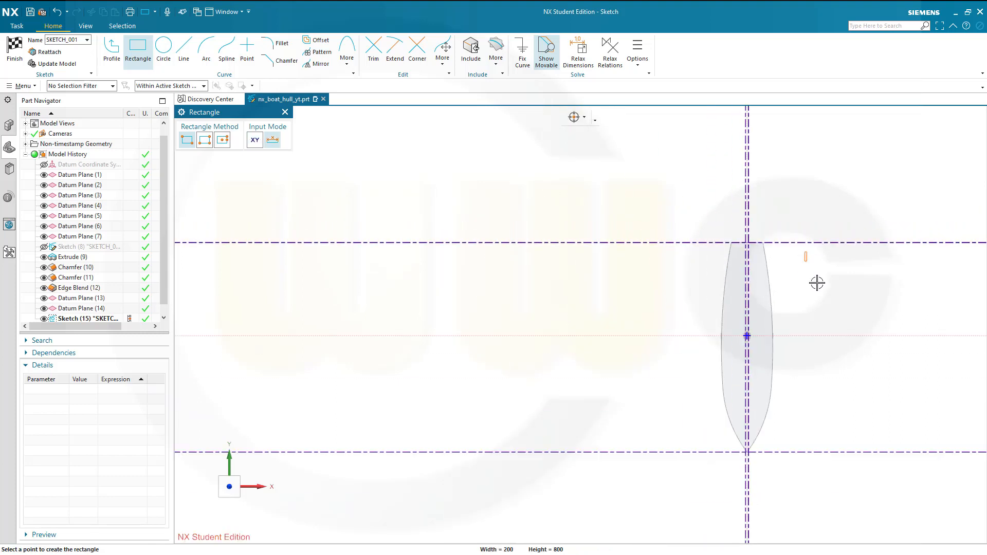
left_click(861, 442)
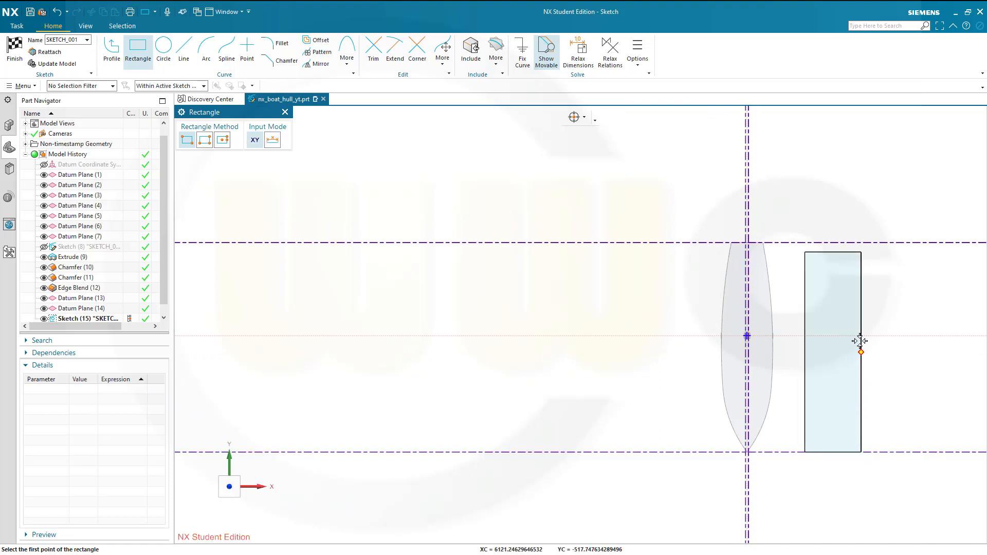
key("Escape")
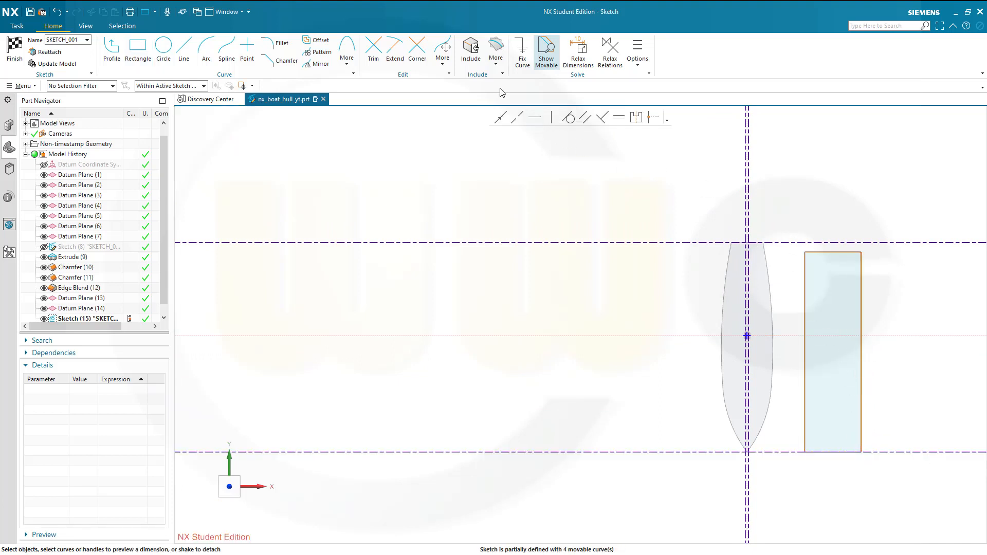
- Make the rectangle's stern-end edge collinear with the included stern datum plane
left_click(820, 242)
left_click(820, 252)
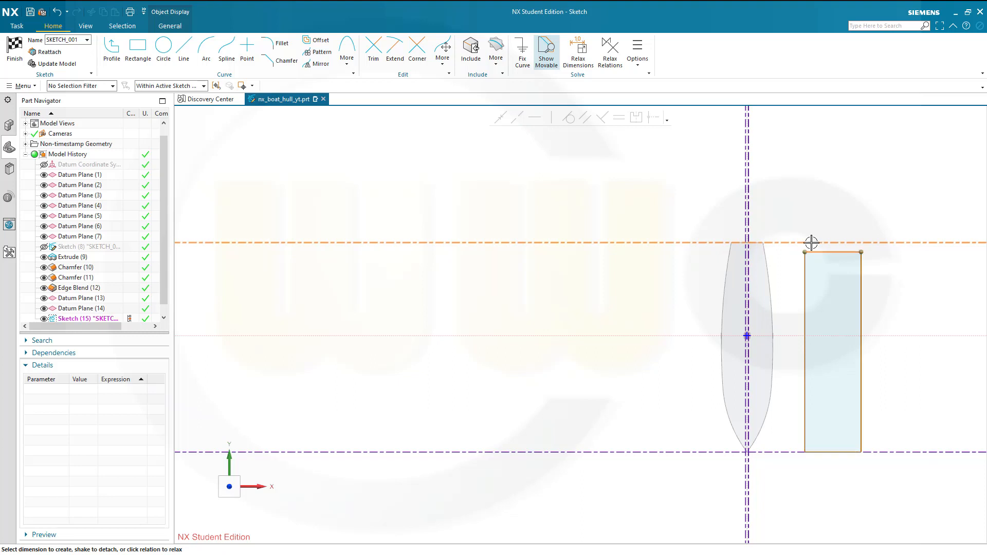
left_click(517, 117)
scroll(862, 440, "up", 1)
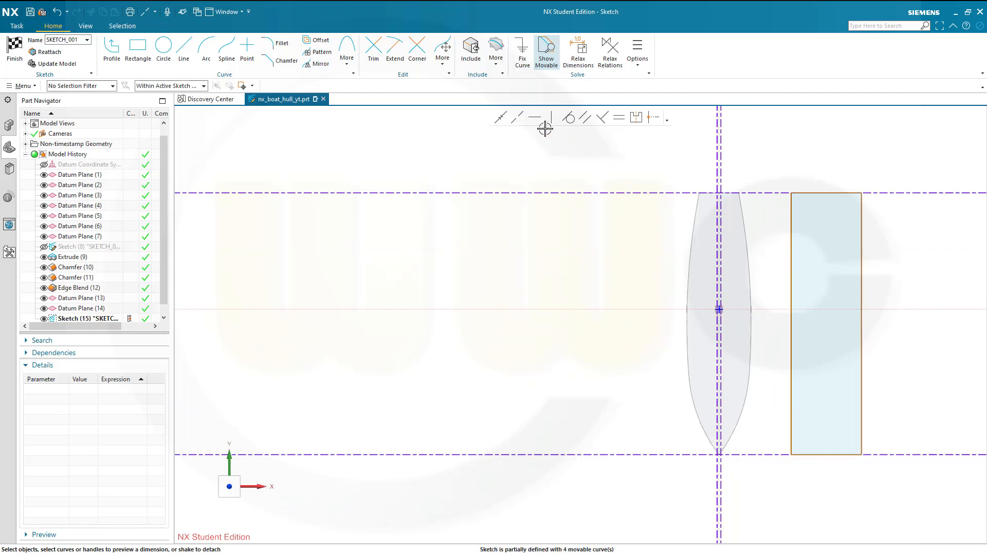
- Make the rectangle's two long sides collinear with the included planes on either side of the centreline, and finish the sketch
scroll(750, 241, "up", 1)
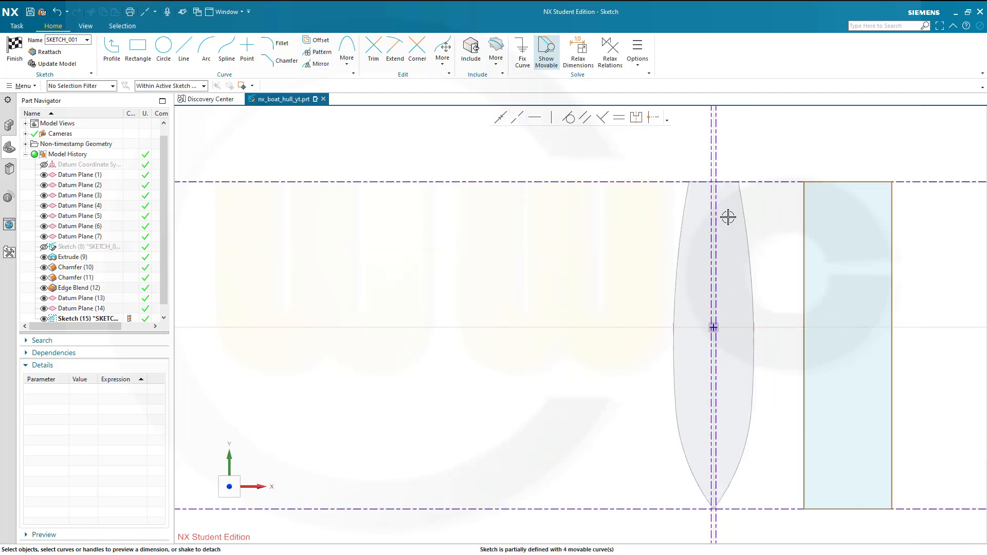
left_click(712, 155)
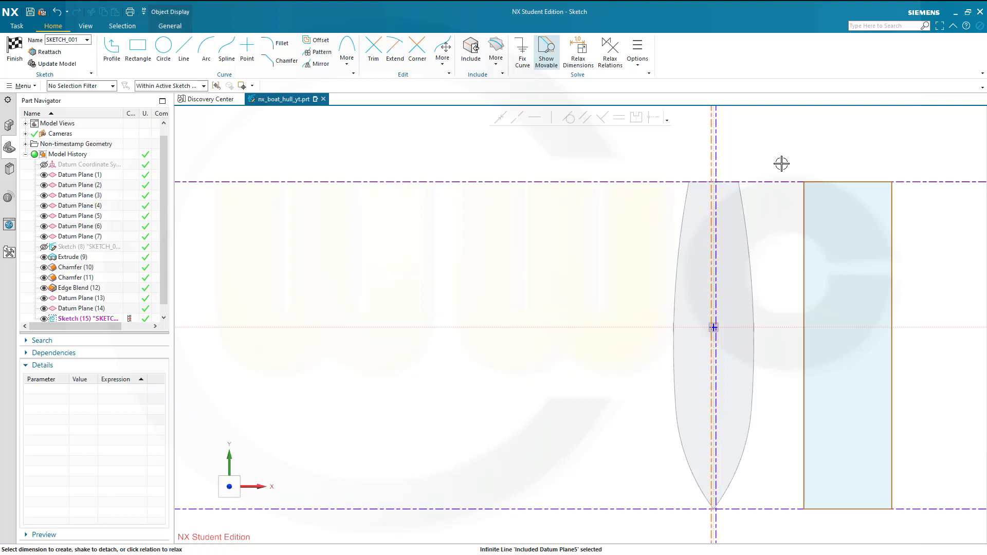
left_click(804, 209)
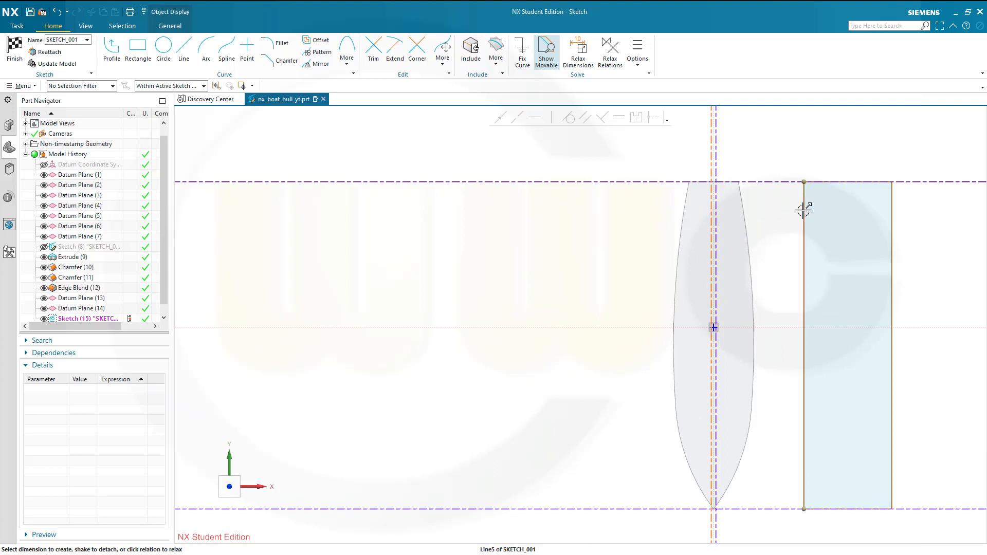
left_click(535, 117)
left_click(720, 164)
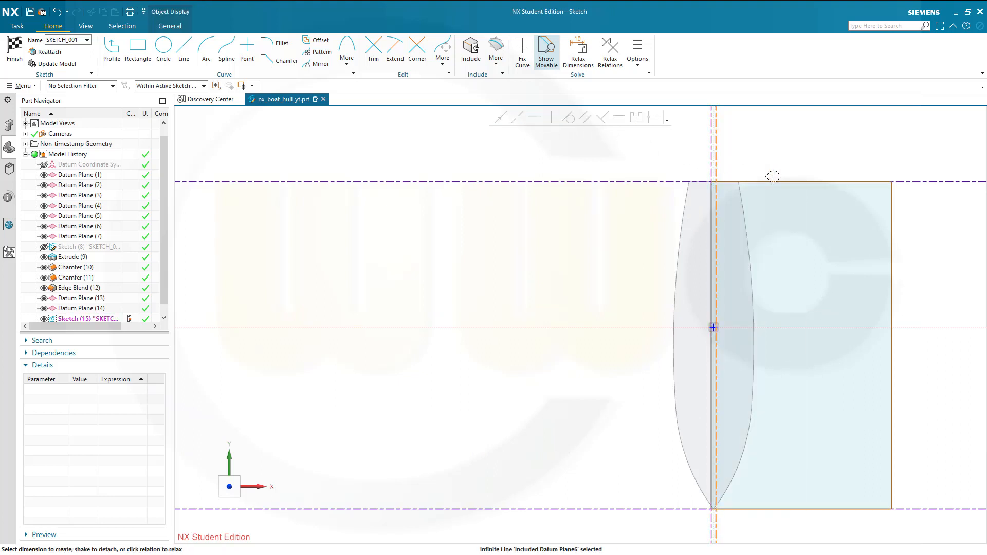
left_click(892, 220)
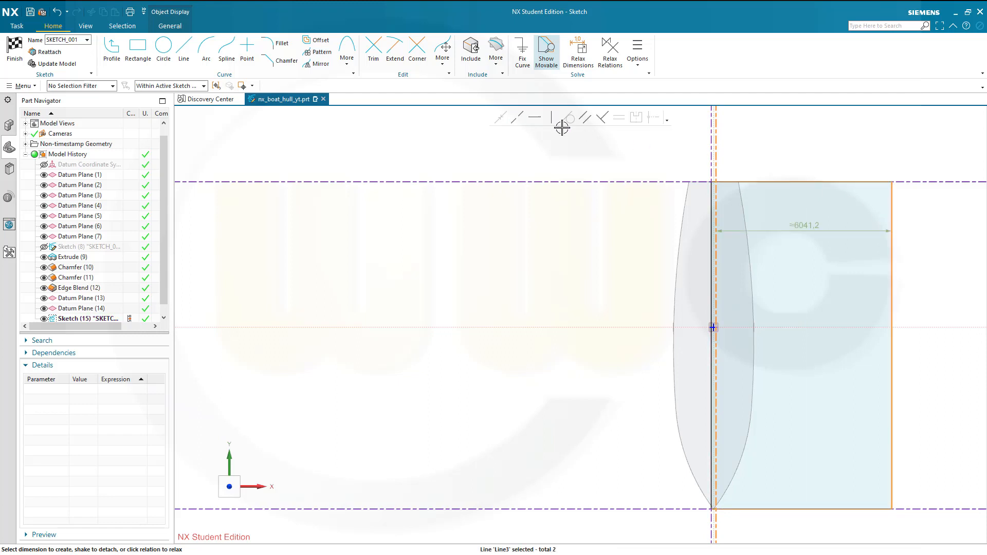
left_click(518, 118)
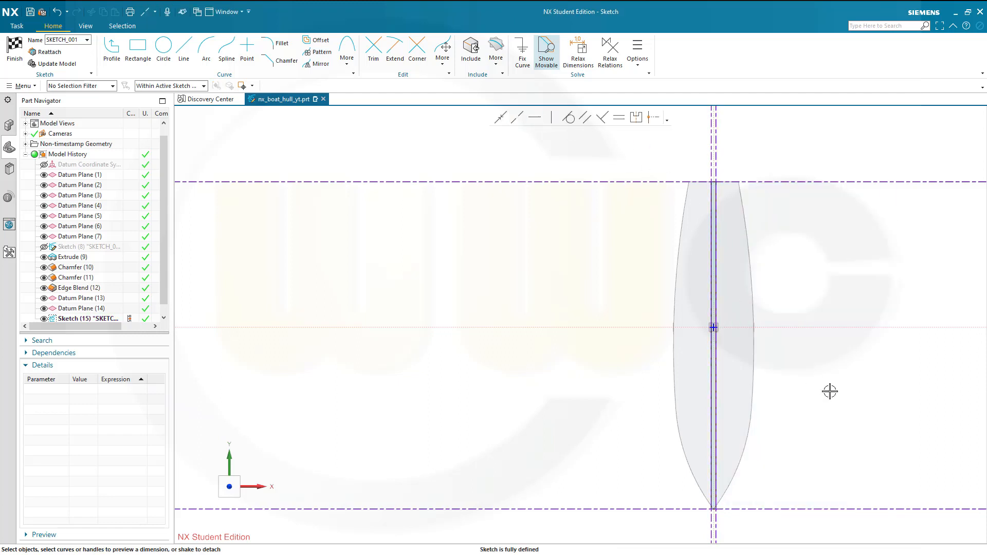
left_click(15, 47)
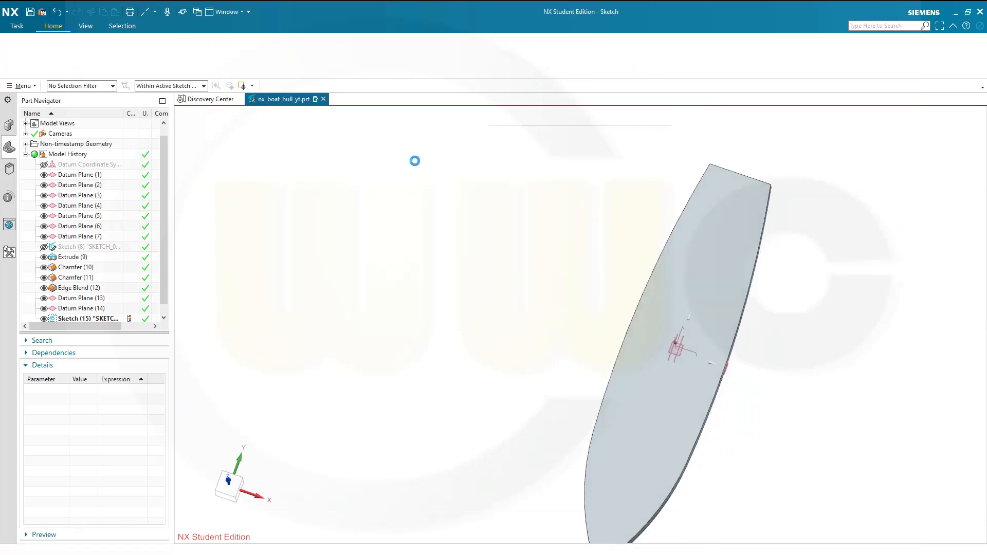
- Extrude the narrow centreline rectangle with its start limit set to Until Selected at the horizontal datum plane near deck level
scroll(430, 191, "down", 3)
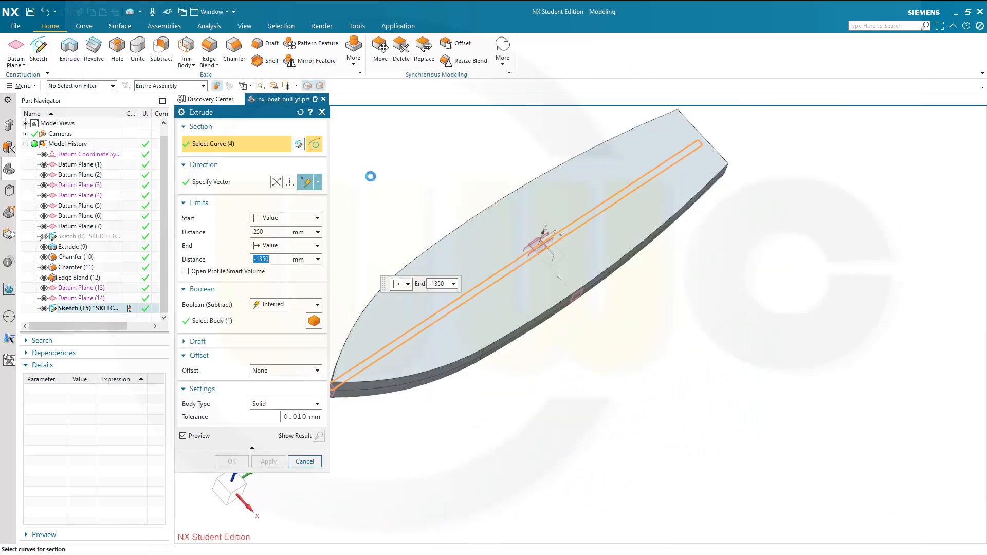
left_click(70, 49)
middle_click_drag(433, 197, 600, 206)
left_click(318, 218)
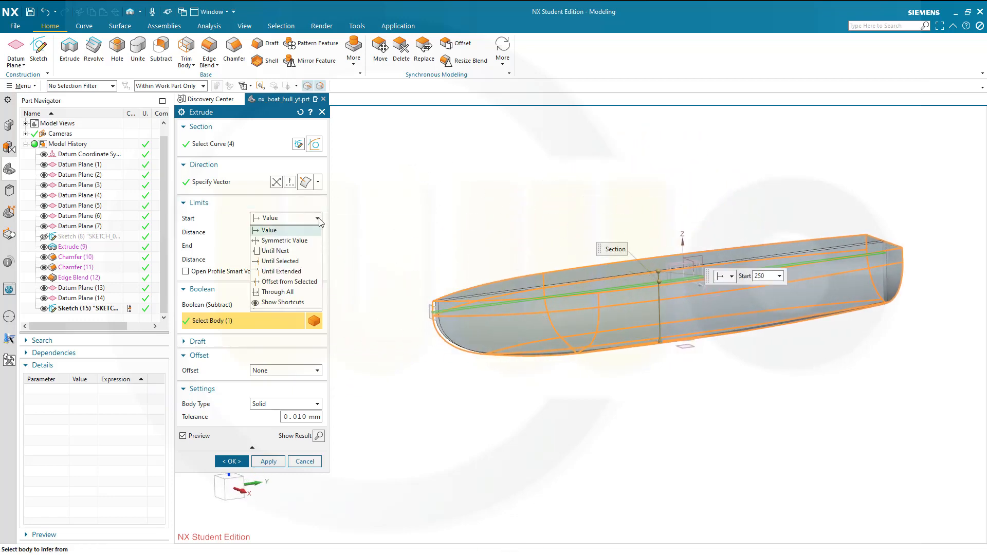
left_click(298, 261)
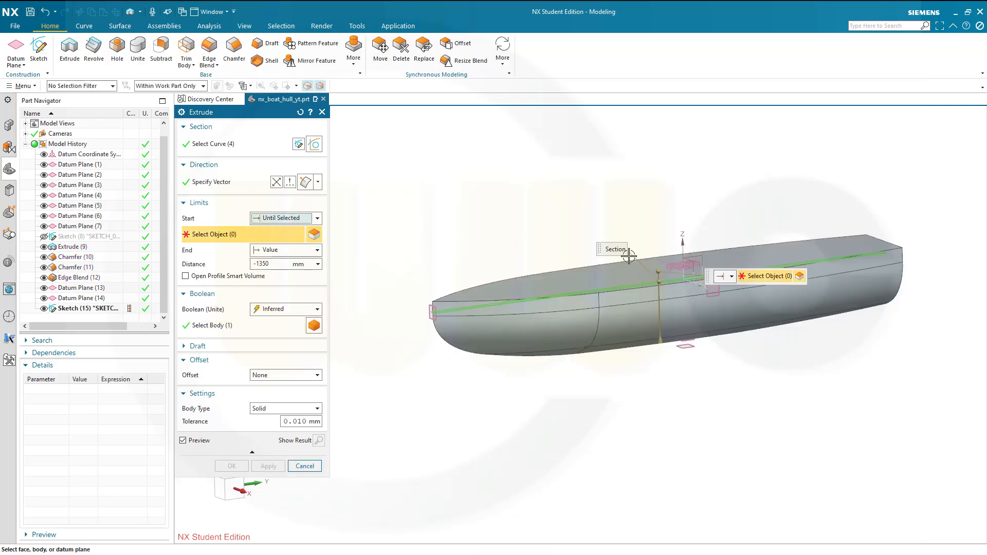
scroll(680, 256, "up", 5)
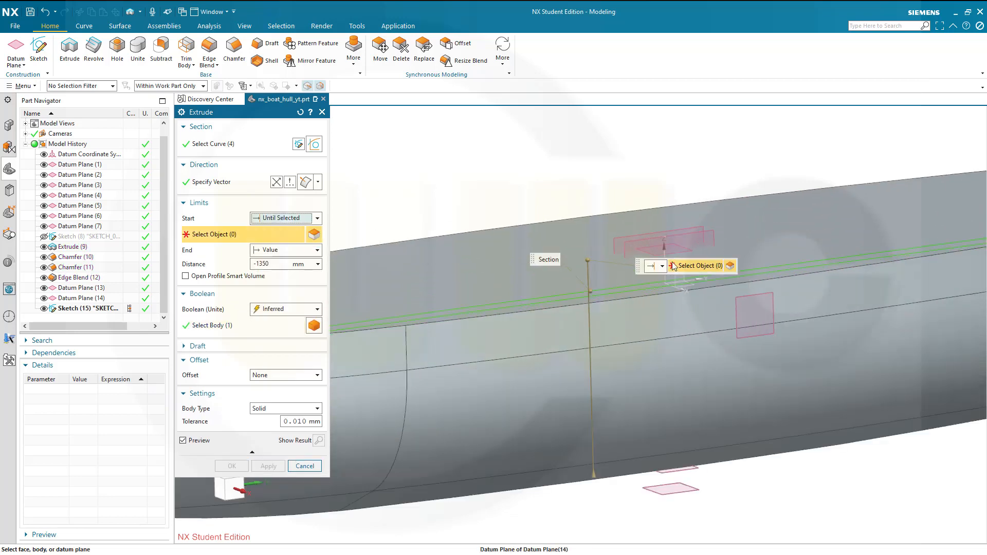
left_click(680, 250)
scroll(628, 192, "down", 5)
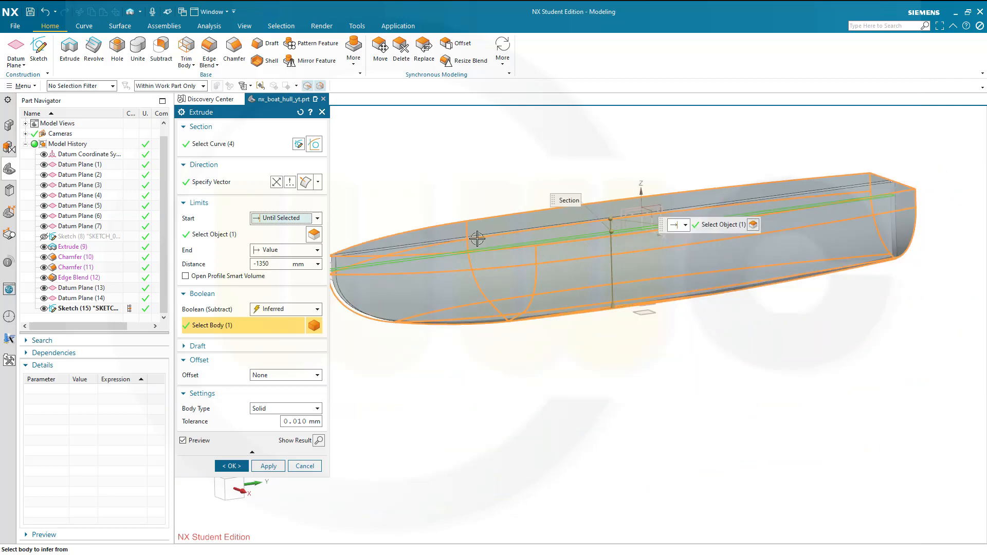
- End the extrusion with Until Selected at the lowest horizontal datum plane beneath the hull, and unite it with the hull body
left_click(317, 250)
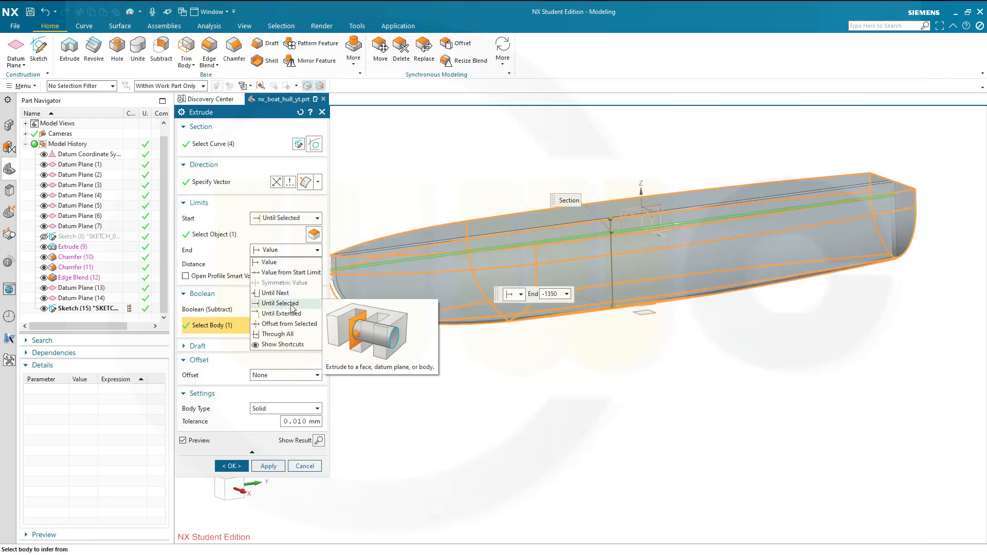
left_click(281, 303)
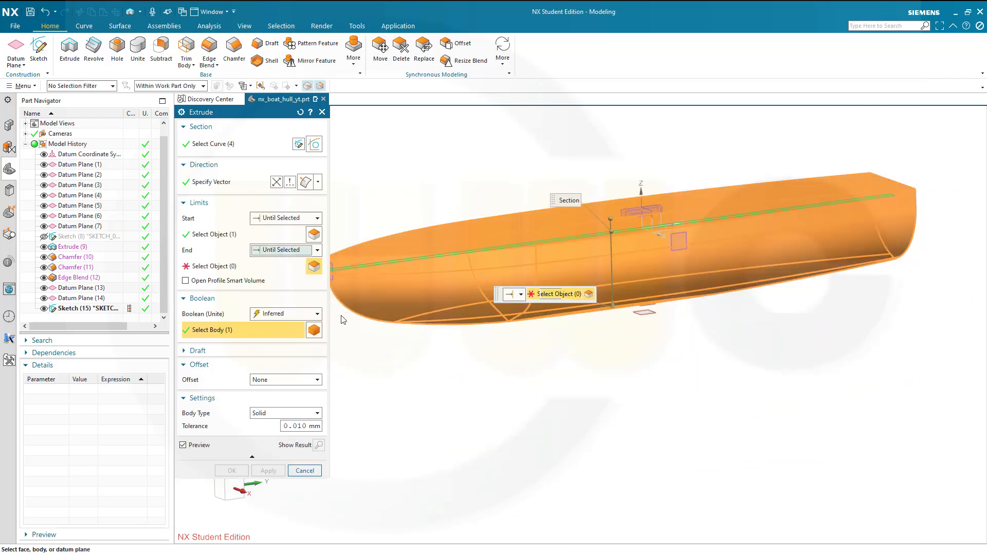
left_click(647, 314)
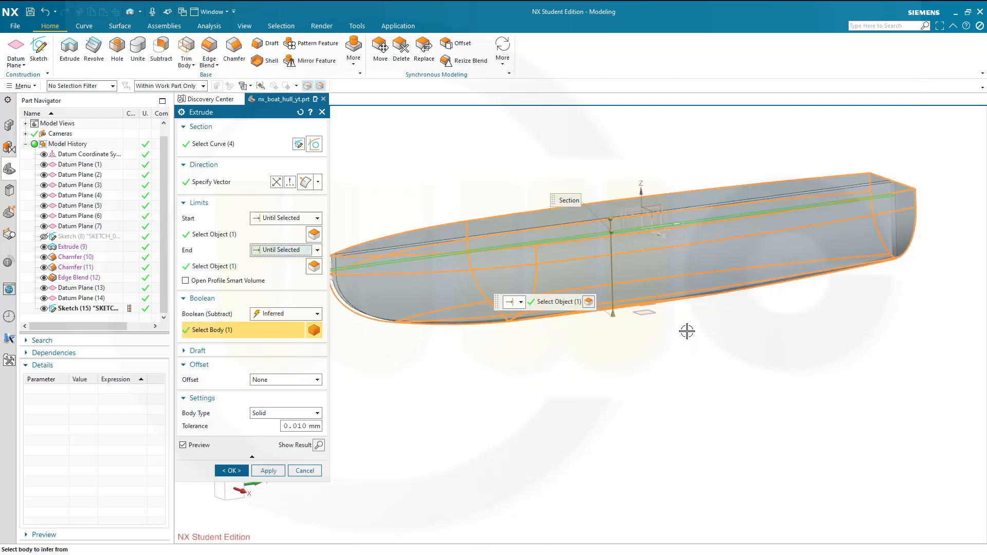
middle_click_drag(687, 331, 684, 328)
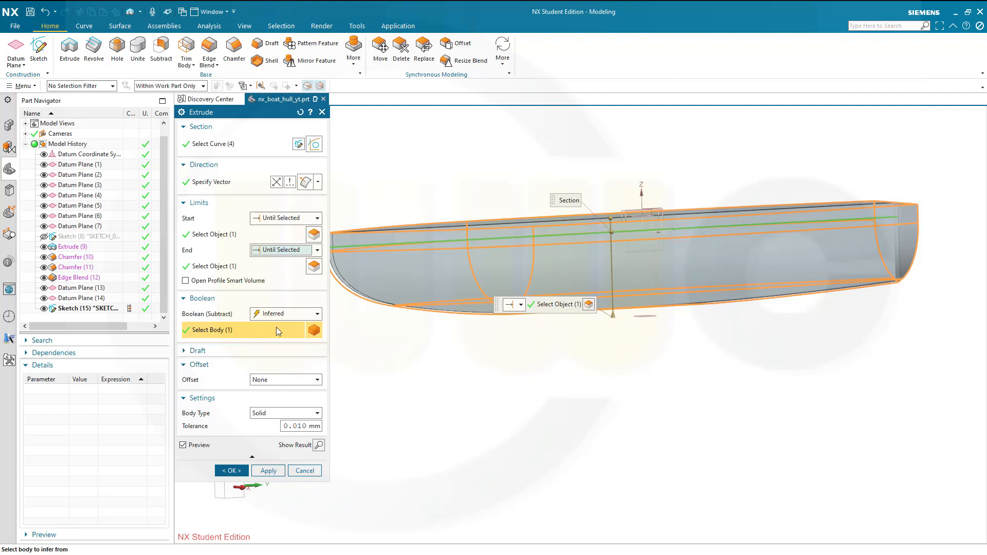
left_click(318, 313)
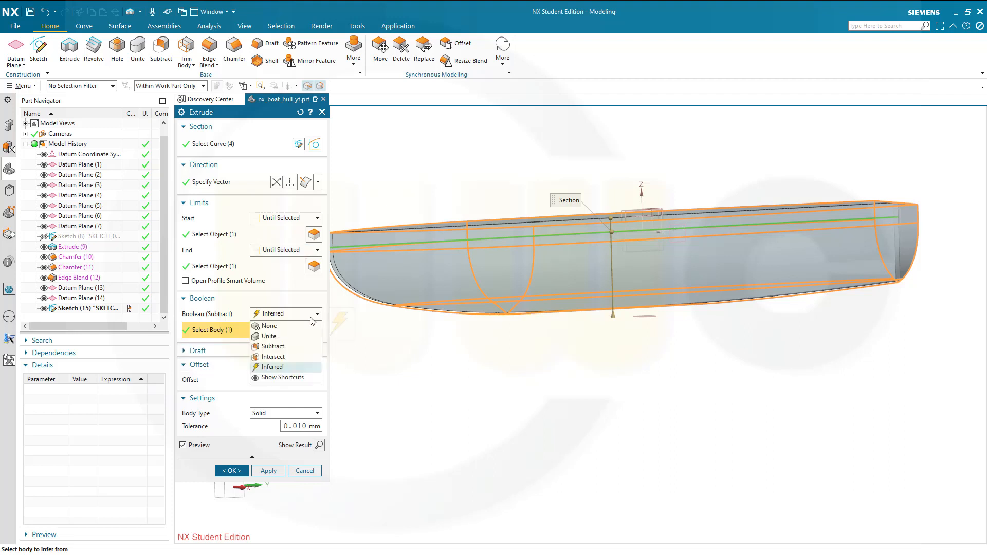
left_click(269, 336)
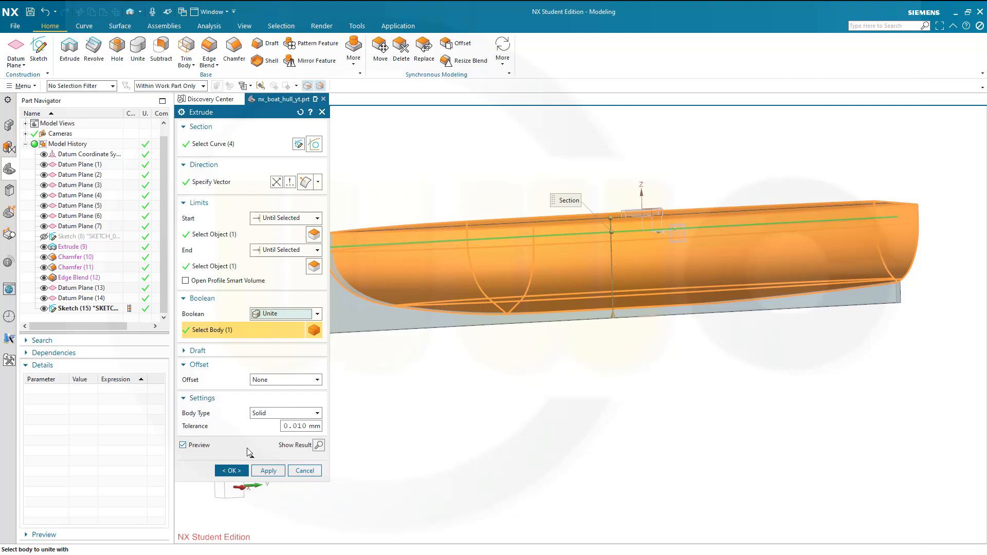
left_click(232, 470)
- Blend the keel's lower corner edge at the bow with a 1350 mm radius
middle_click_drag(463, 379, 460, 437)
scroll(395, 239, "up", 3)
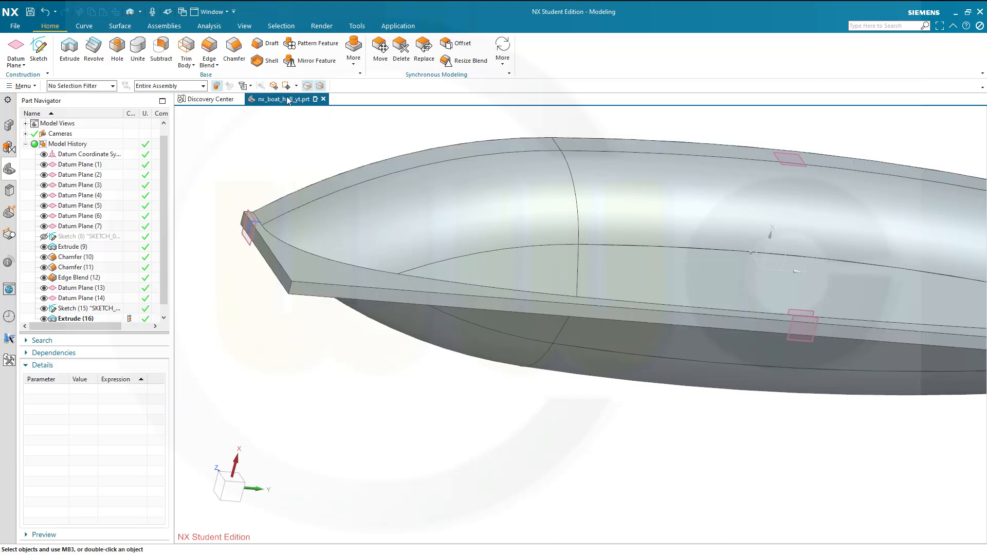
left_click(209, 50)
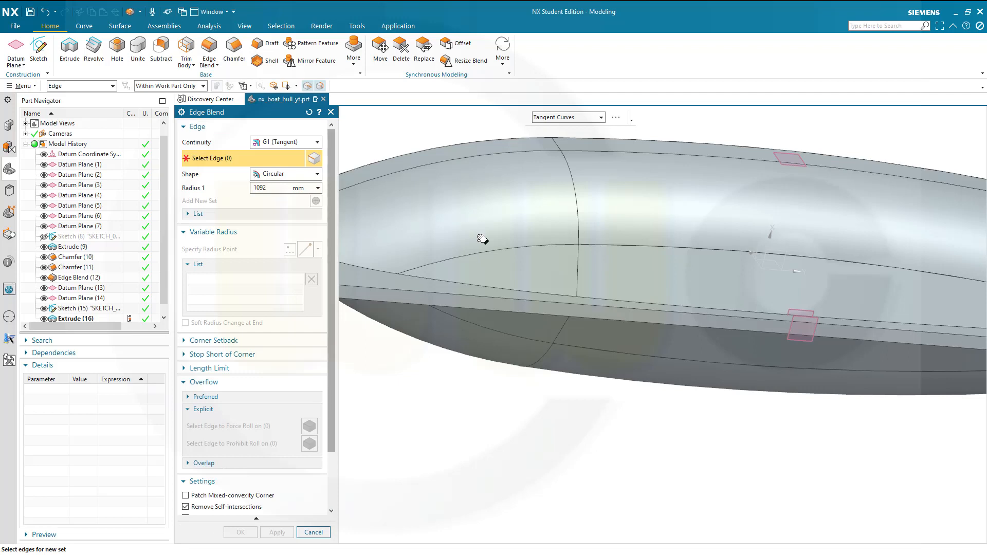
middle_click_drag(480, 238, 640, 290)
left_click(507, 294)
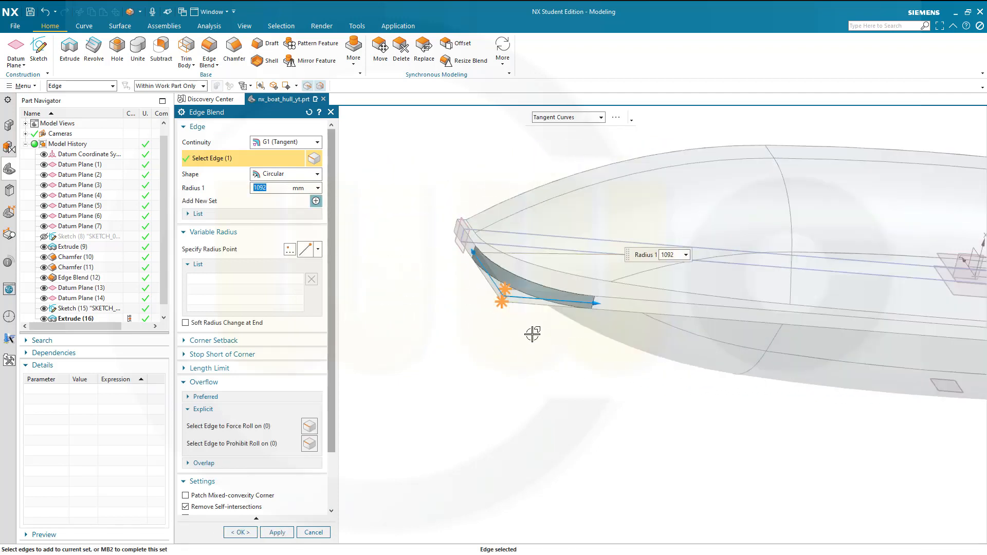
type("1350")
key("Return")
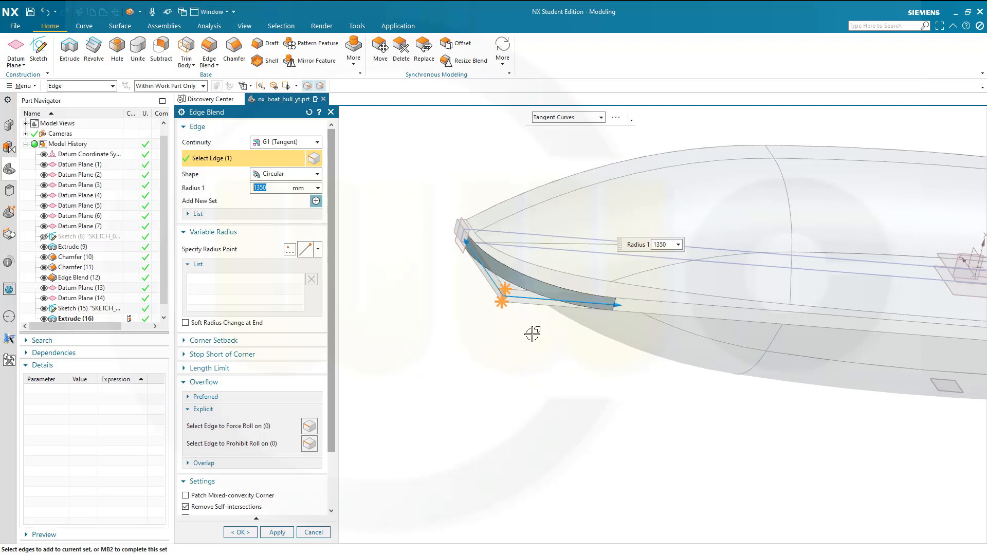
left_click(241, 532)
scroll(663, 411, "down", 3)
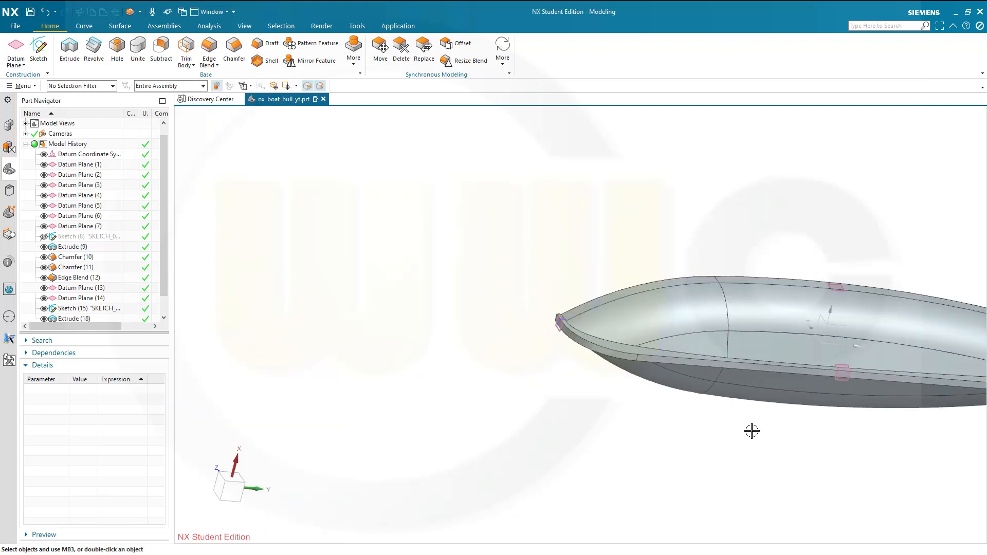
middle_click_drag(752, 431, 746, 393, "shift")
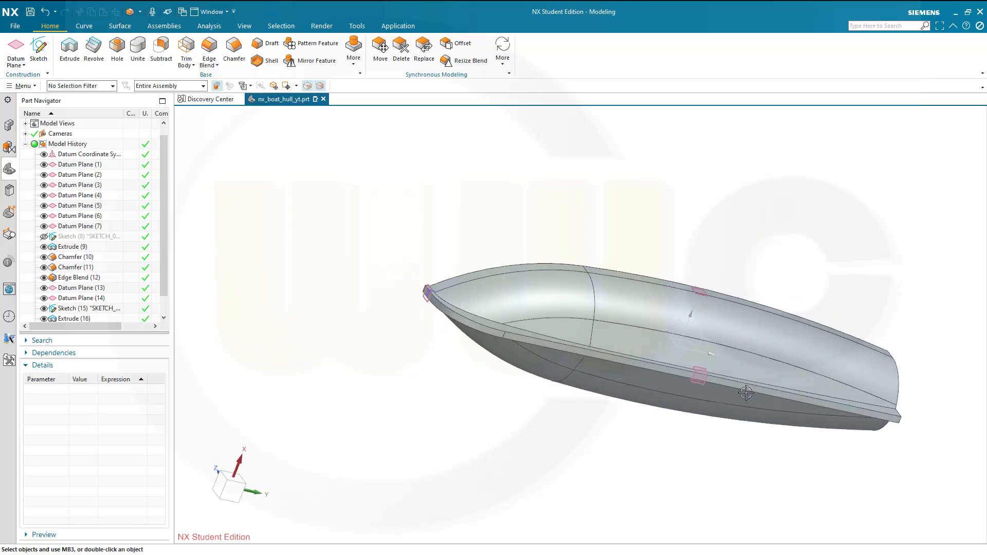
- Blend the tangent edge chain where the keel meets the hull along one side with a 5000 mm radius
scroll(746, 393, "up", 5)
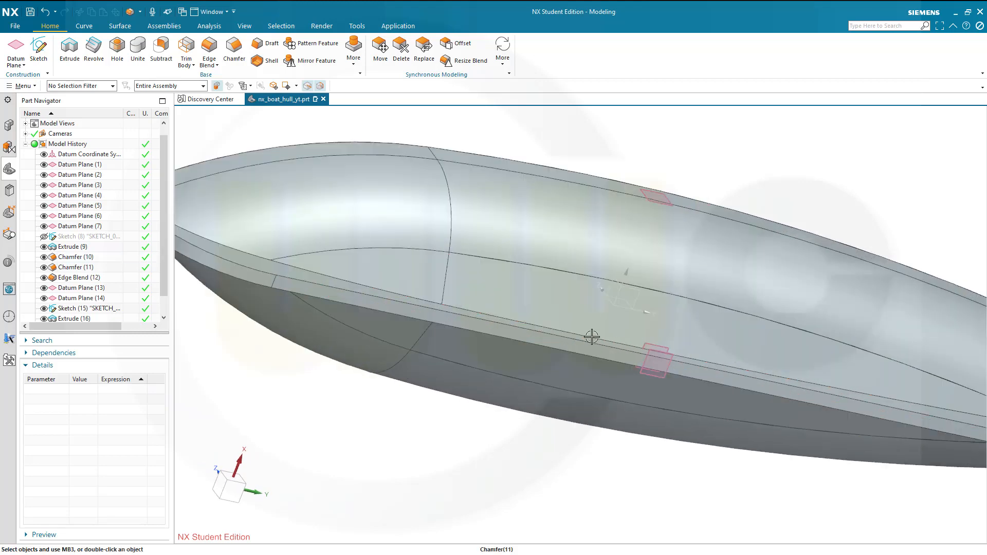
scroll(591, 338, "down", 4)
middle_click_drag(597, 405, 616, 369)
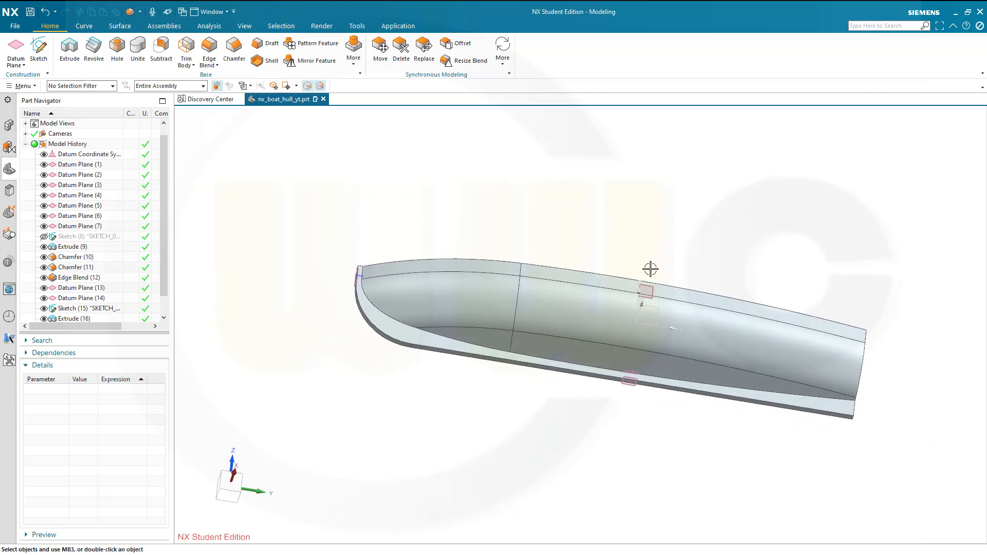
left_click(209, 52)
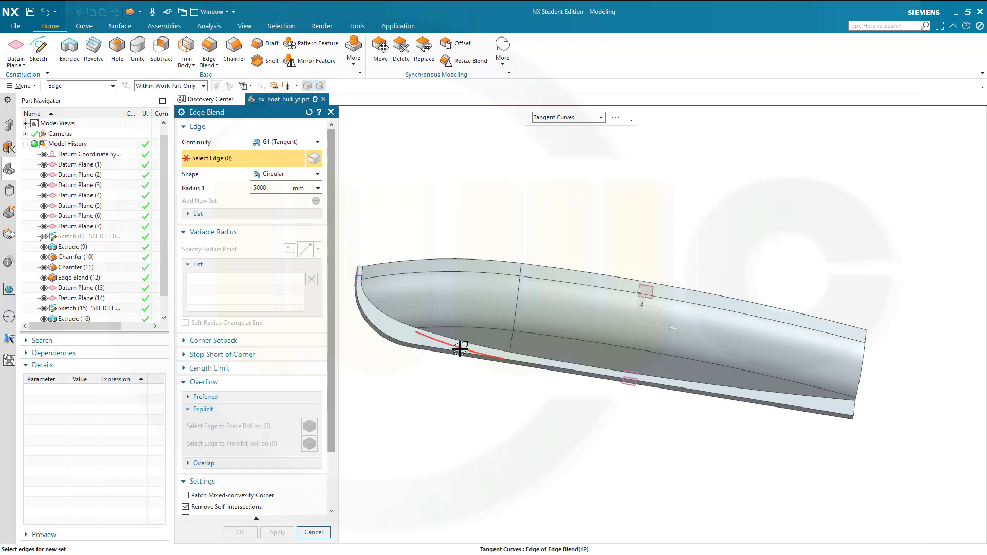
left_click(737, 386)
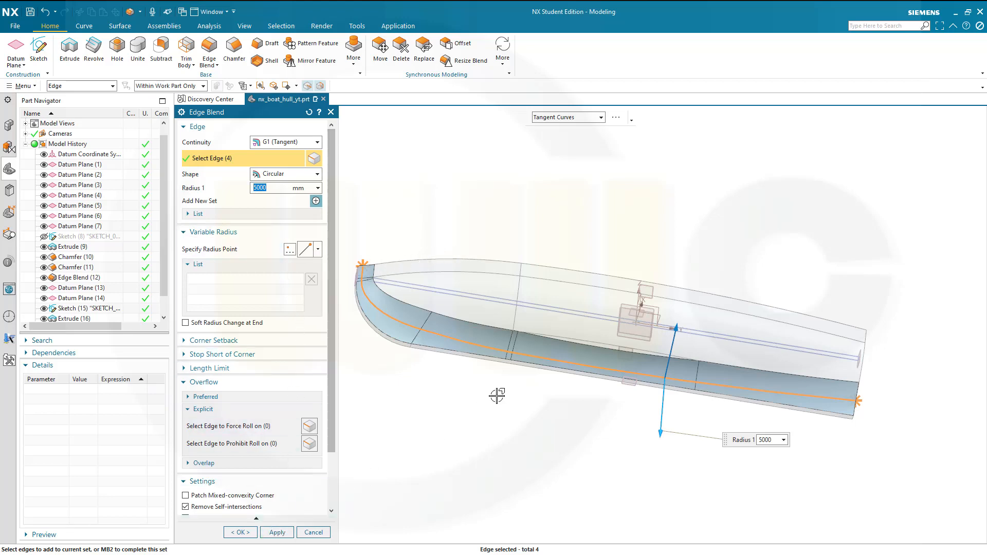
middle_click_drag(499, 397, 517, 288)
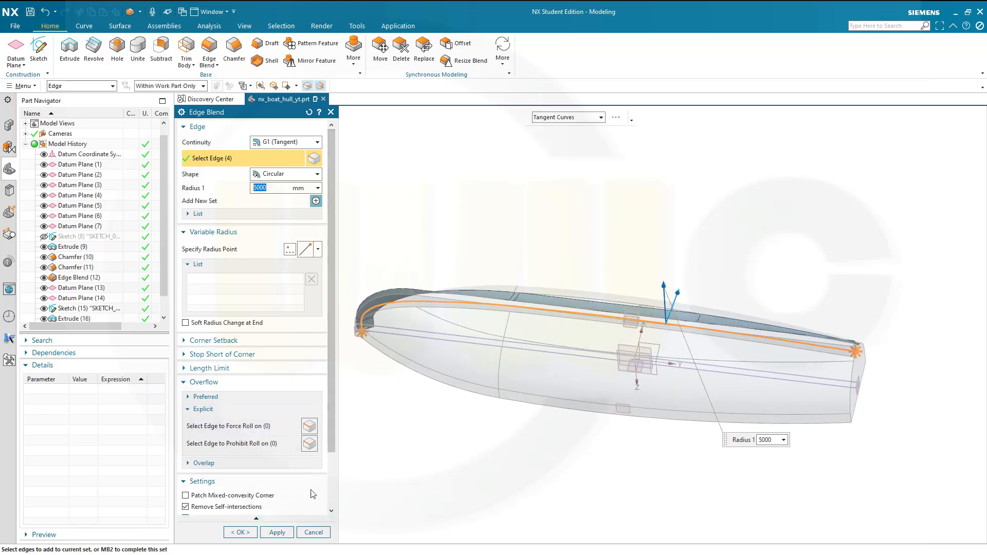
left_click(277, 533)
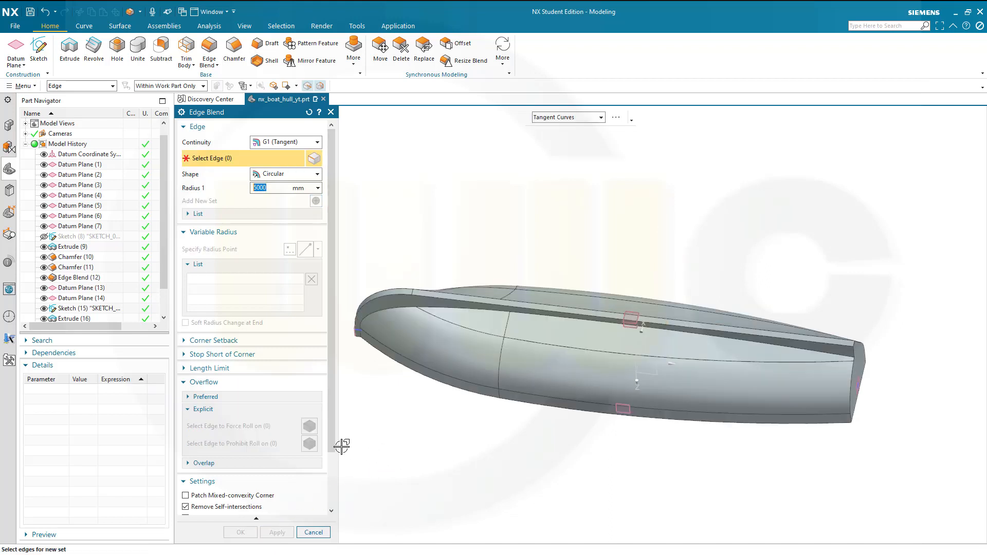
- Blend the matching keel-to-hull edge chain on the opposite side with a 5000 mm radius
scroll(291, 449, "down", 1)
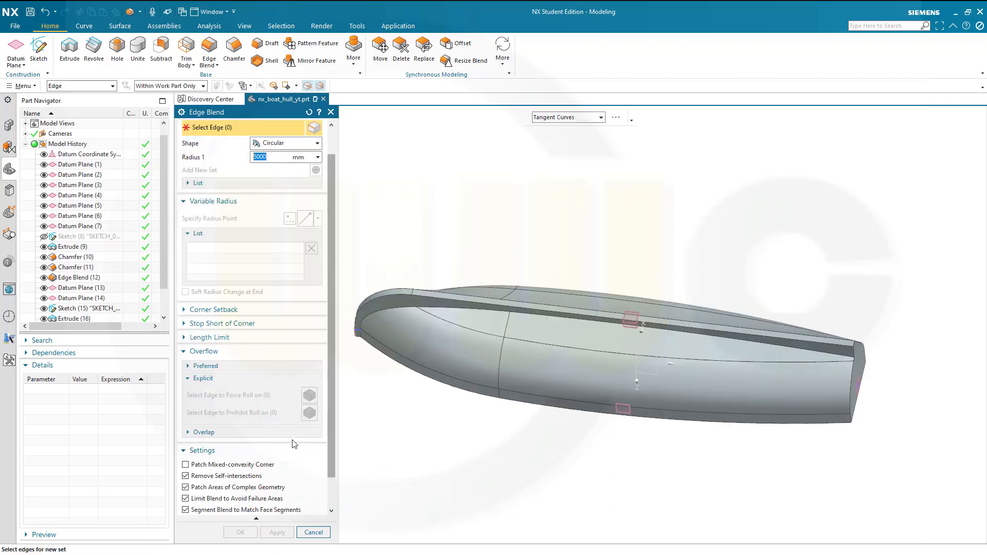
scroll(293, 443, "down", 1)
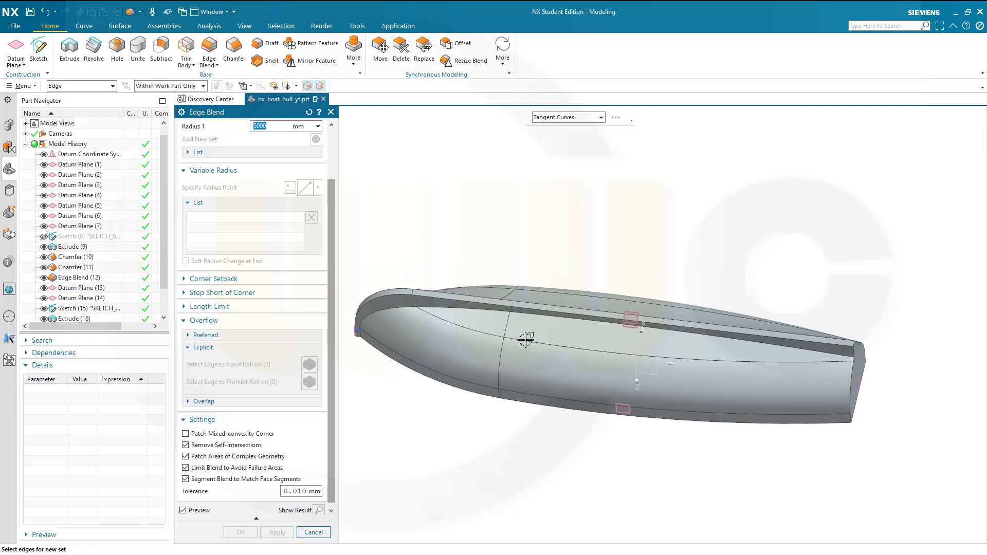
left_click(527, 316)
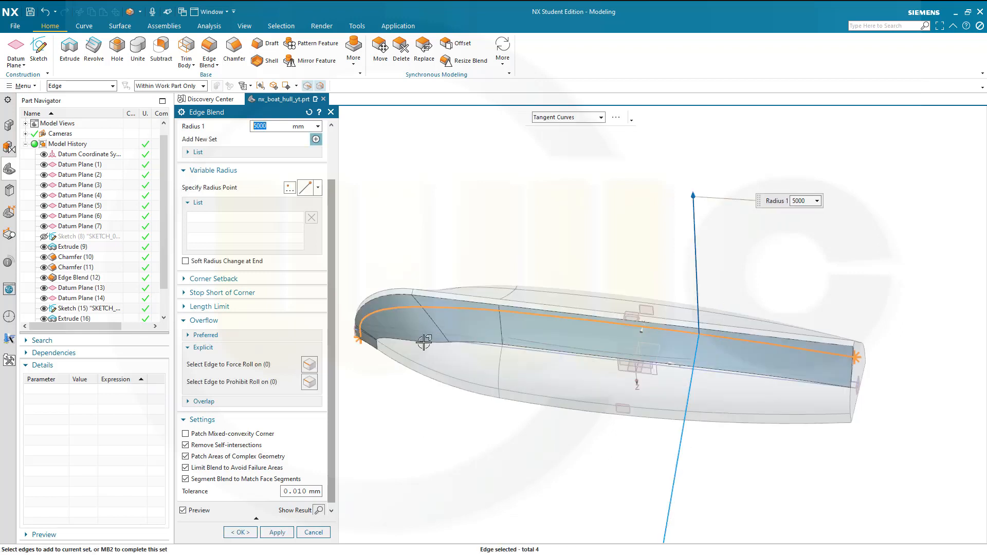
left_click(252, 533)
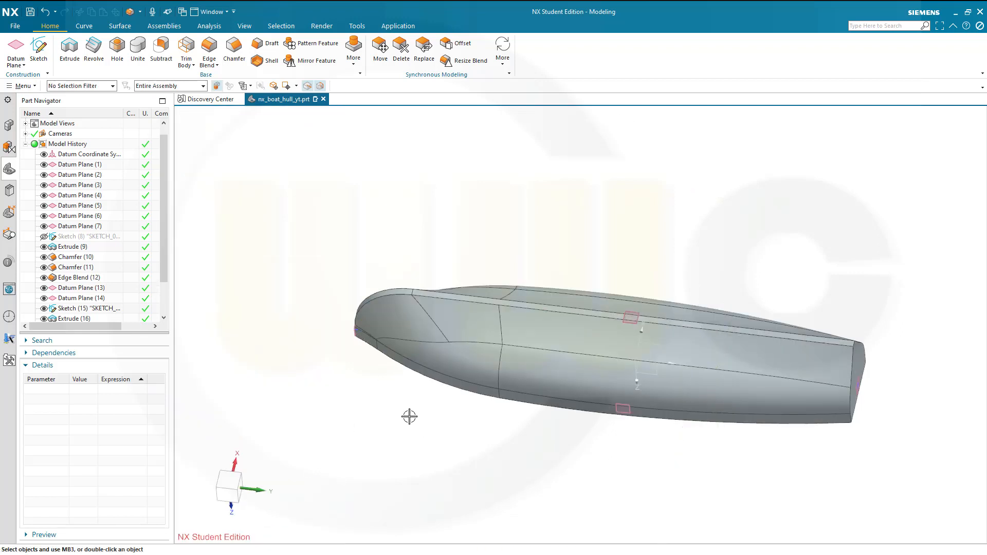
- Create a new sketch on the Right principal plane through the hull's centreline
middle_click_drag(527, 288, 563, 418)
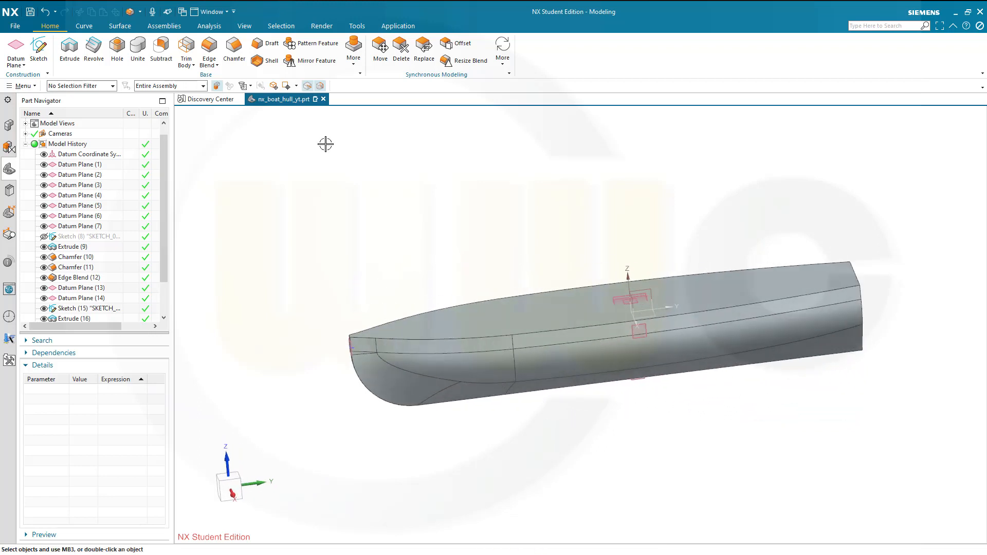
mouse_move(407, 203)
middle_mouse_down()
mouse_move(401, 165)
mouse_move(390, 196)
middle_mouse_up()
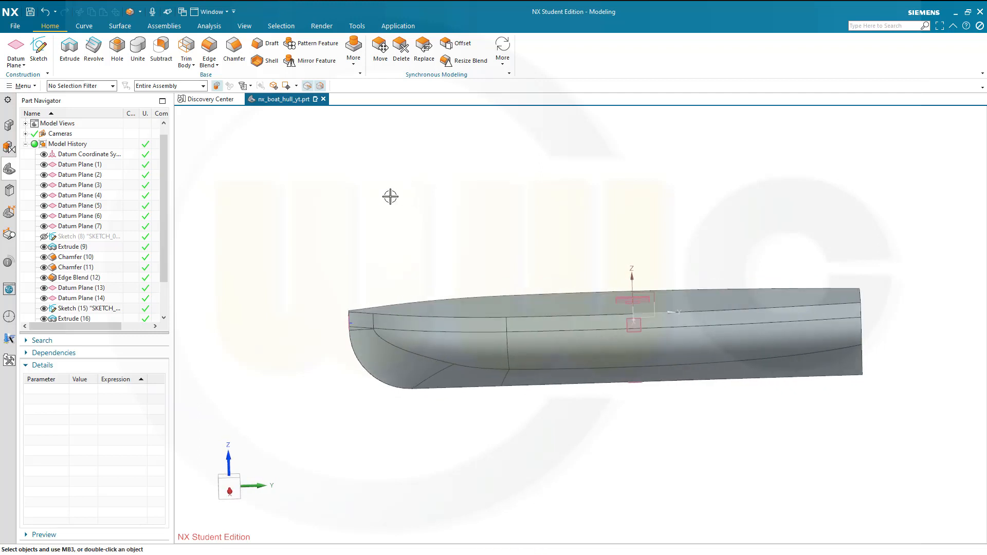
left_click(39, 47)
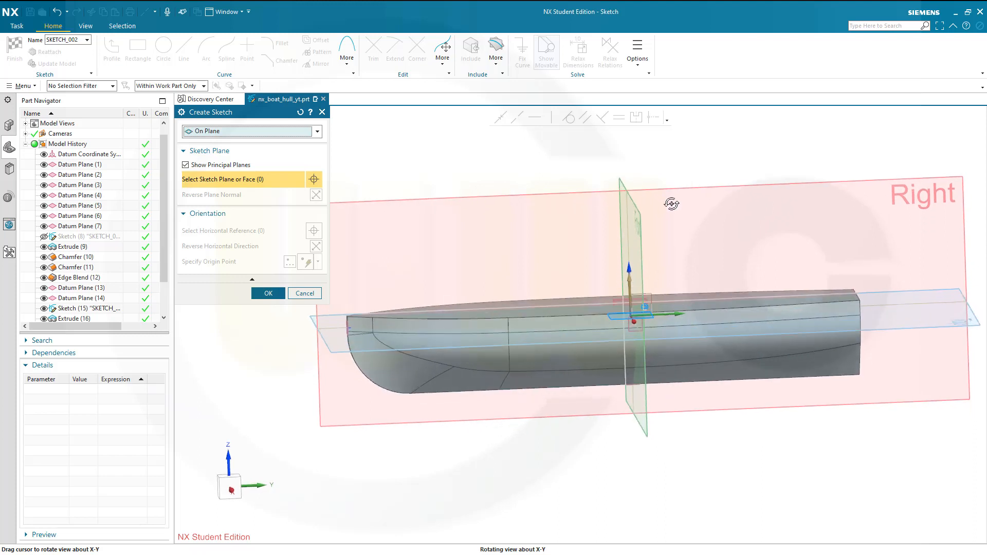
left_click(698, 189)
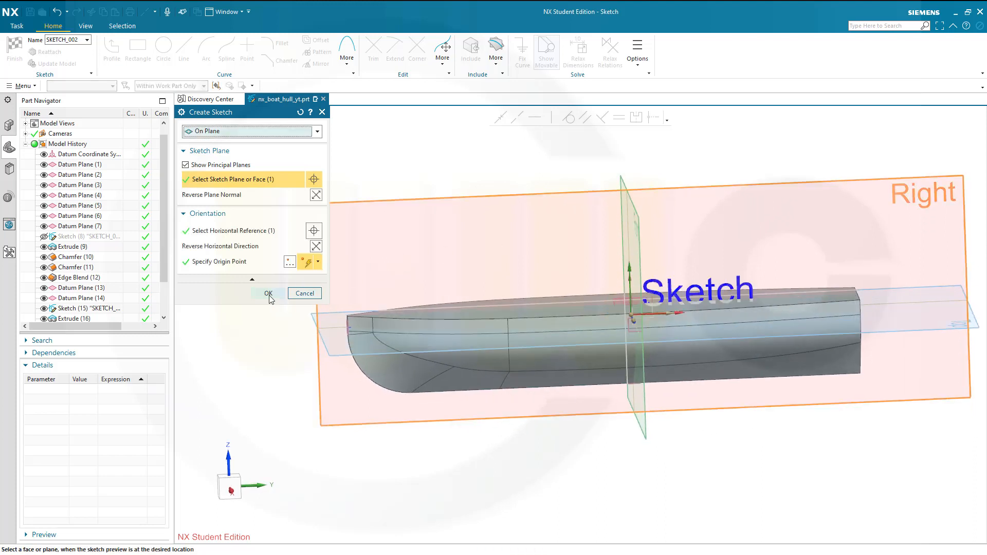
left_click(269, 293)
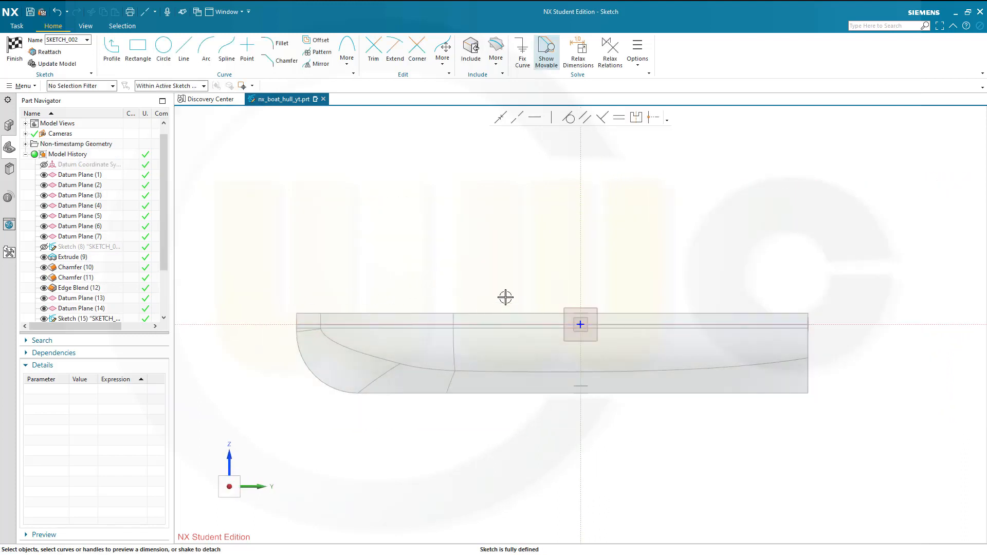
- Include the lowest horizontal datum plane under the keel and the vertical datum plane at the stern as sketch references
left_click(471, 51)
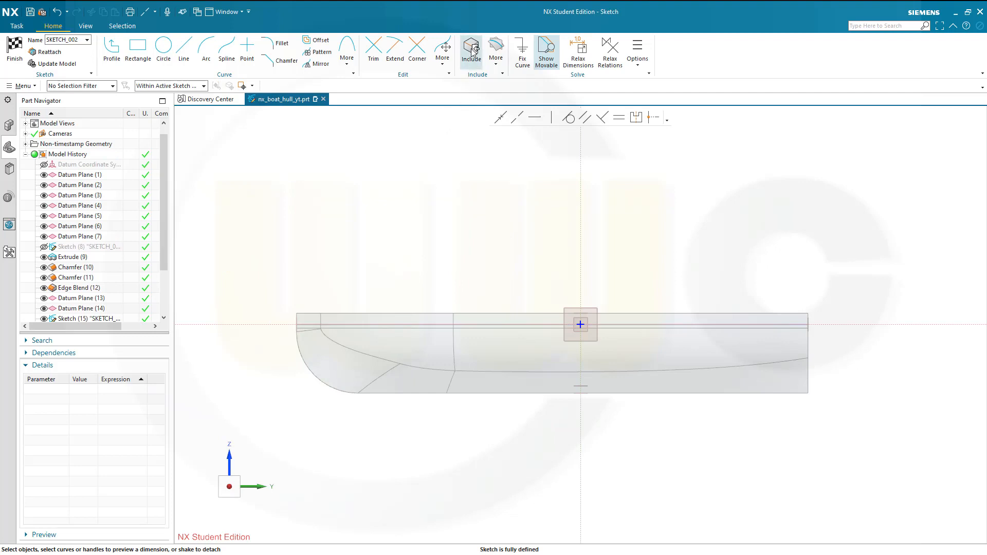
left_click(581, 394)
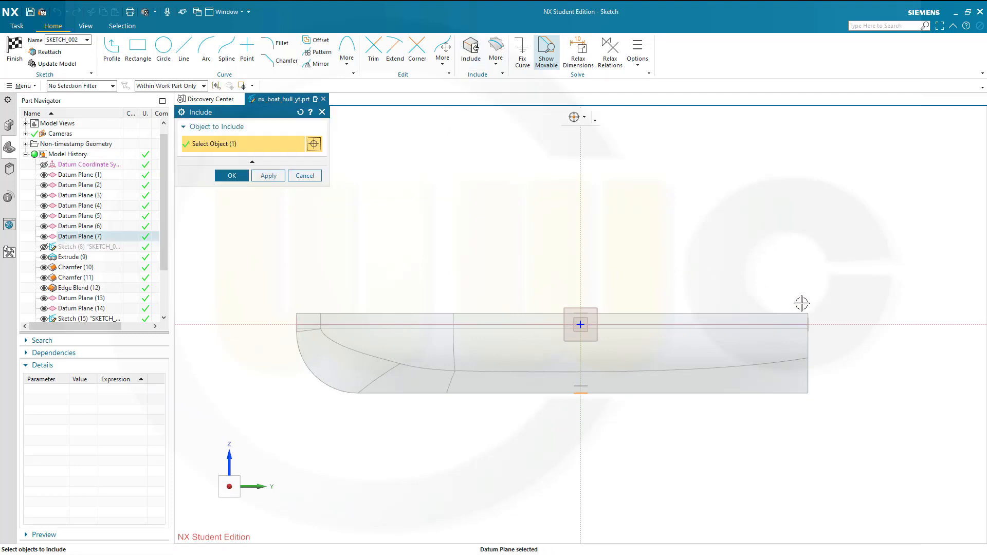
scroll(810, 323, "up", 4)
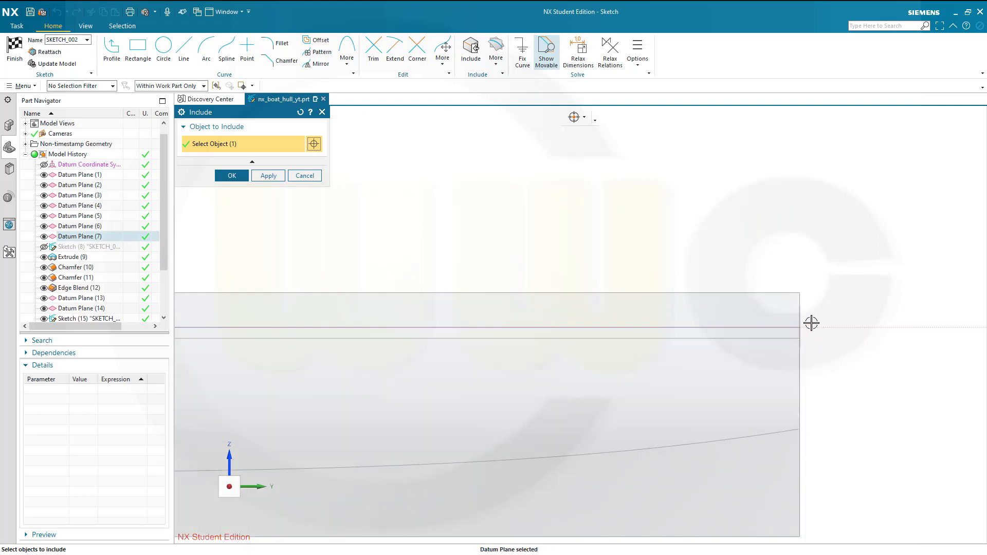
left_click(800, 323)
scroll(845, 336, "down", 2)
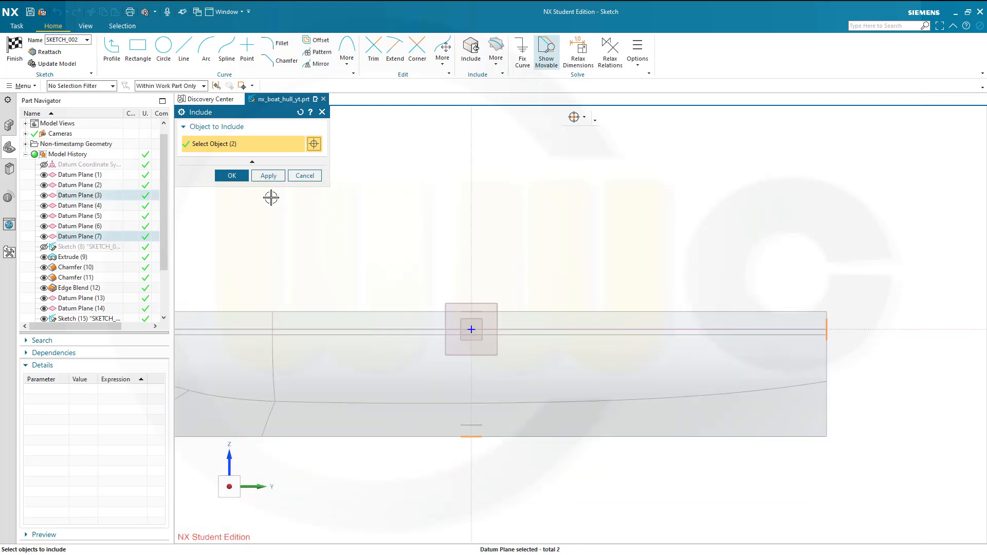
left_click(232, 175)
scroll(277, 195, "down", 2)
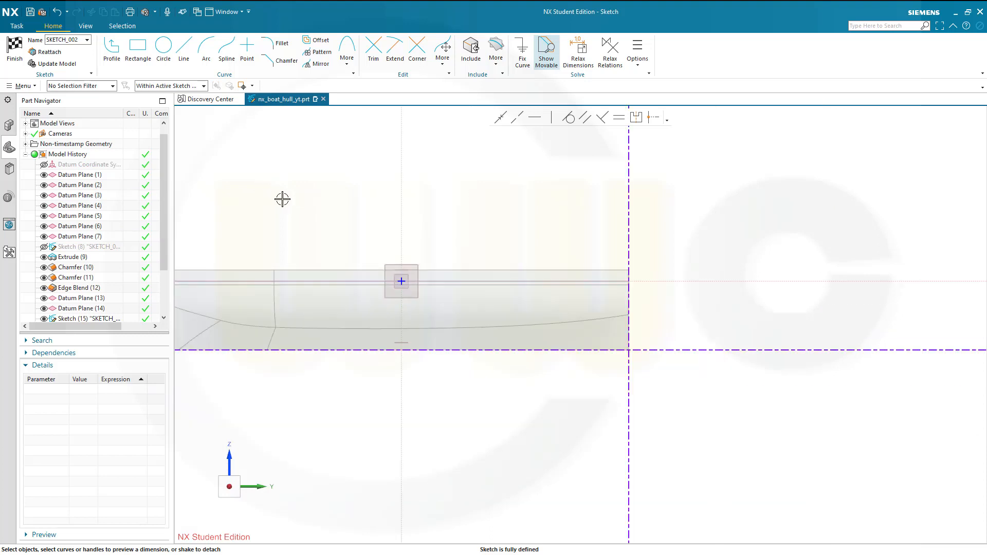
- Sketch a three-point arc of about 2979 mm radius from the included bottom plane up to the included stern plane
left_click(206, 49)
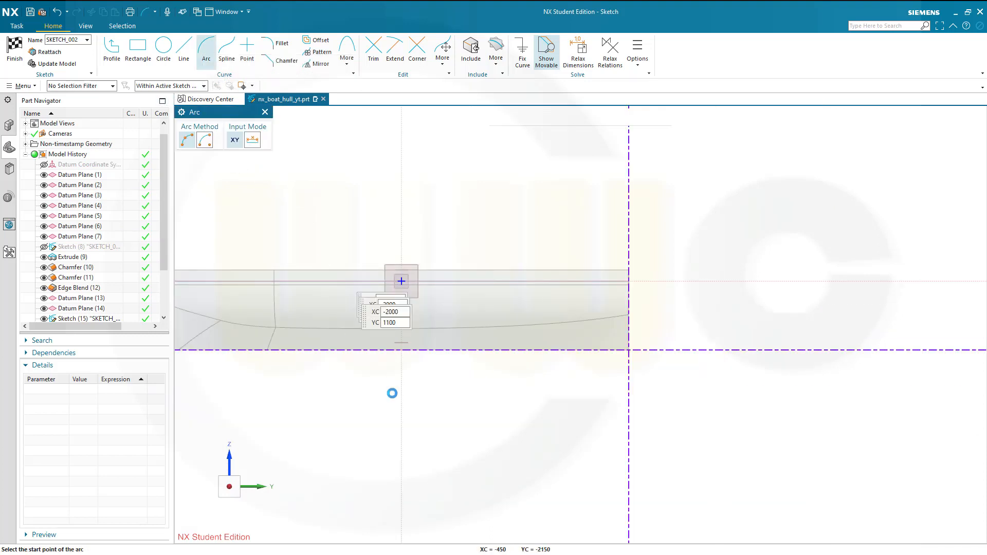
left_click(435, 350)
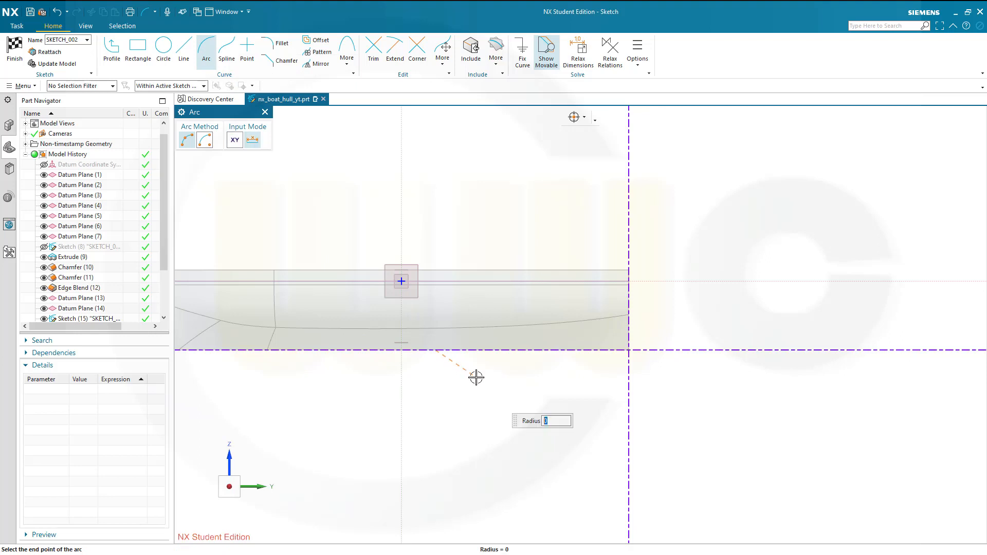
left_click(578, 336)
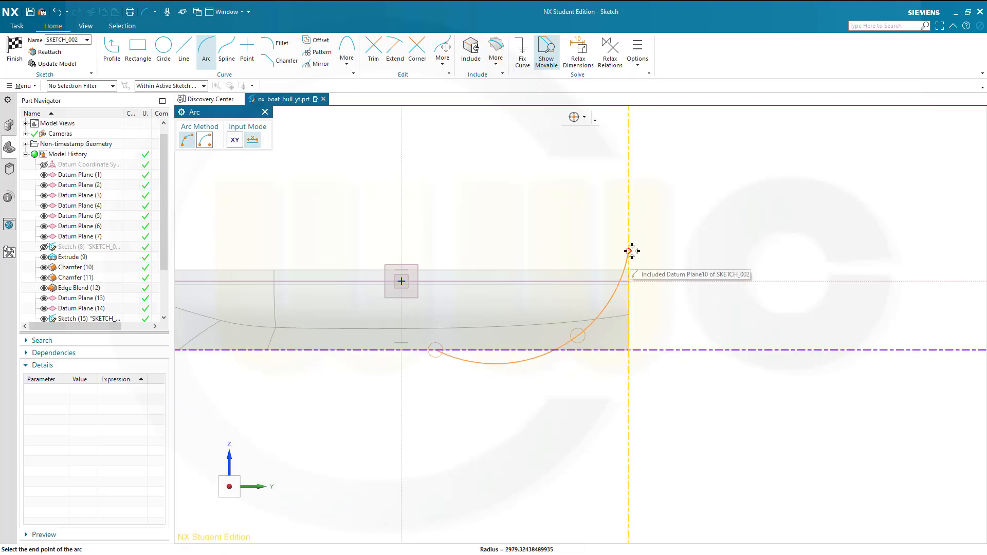
left_click(632, 251)
key("Escape")
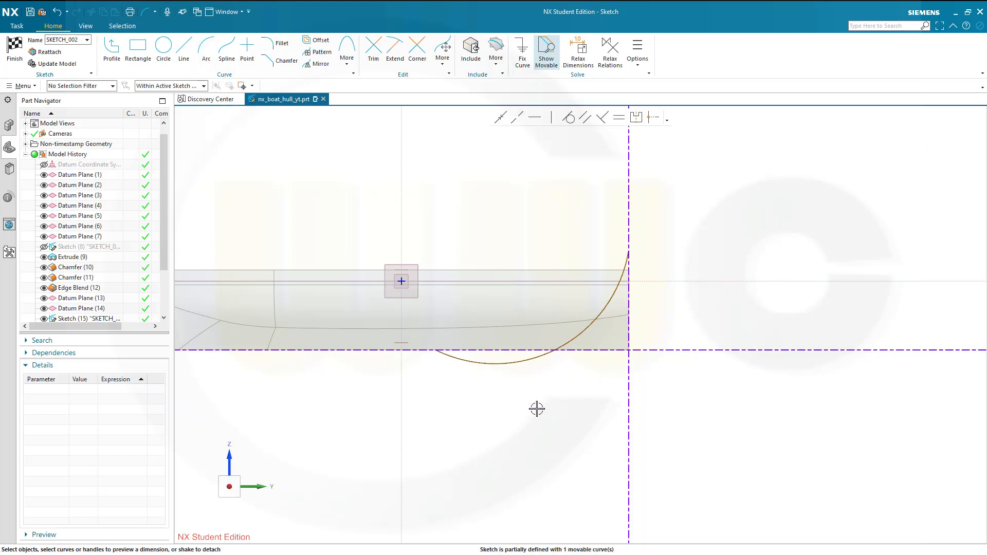
- Dimension the arc's radius and set it to 16000 mm
left_click(573, 333)
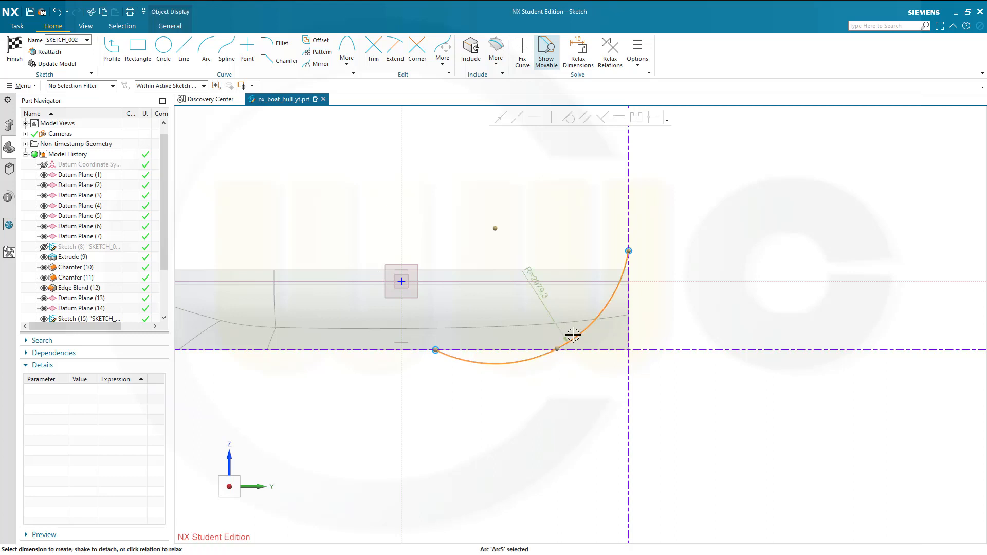
left_click(538, 284)
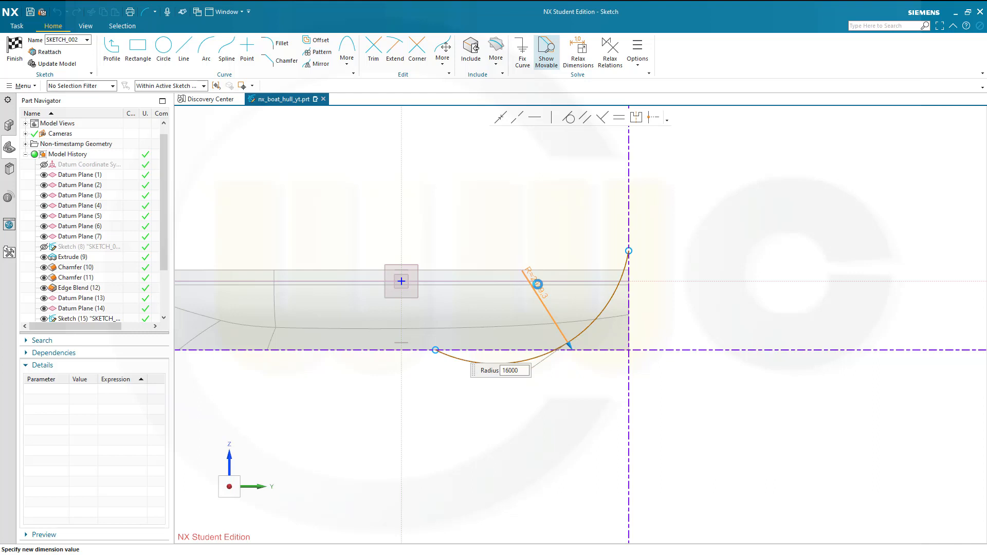
type("16000")
key("Return")
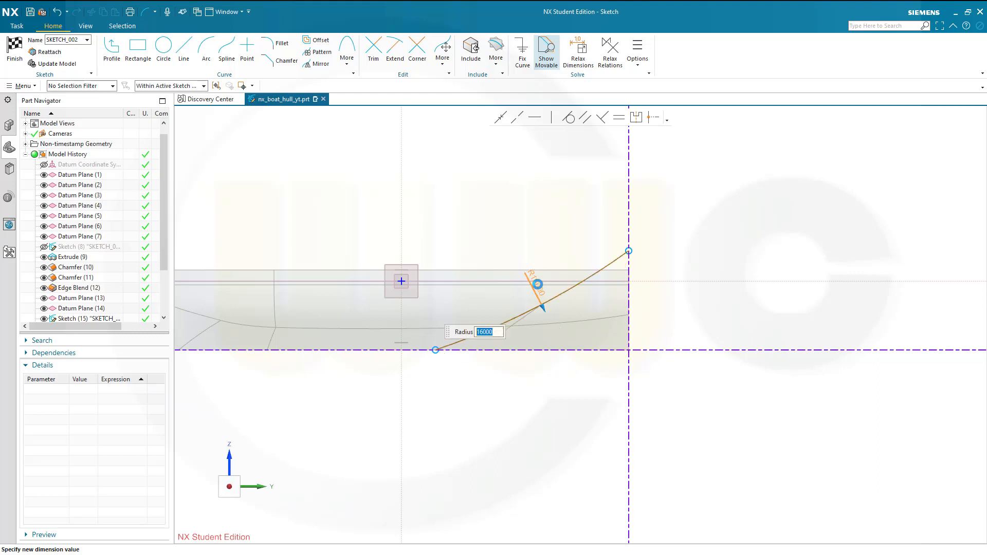
left_click(541, 217)
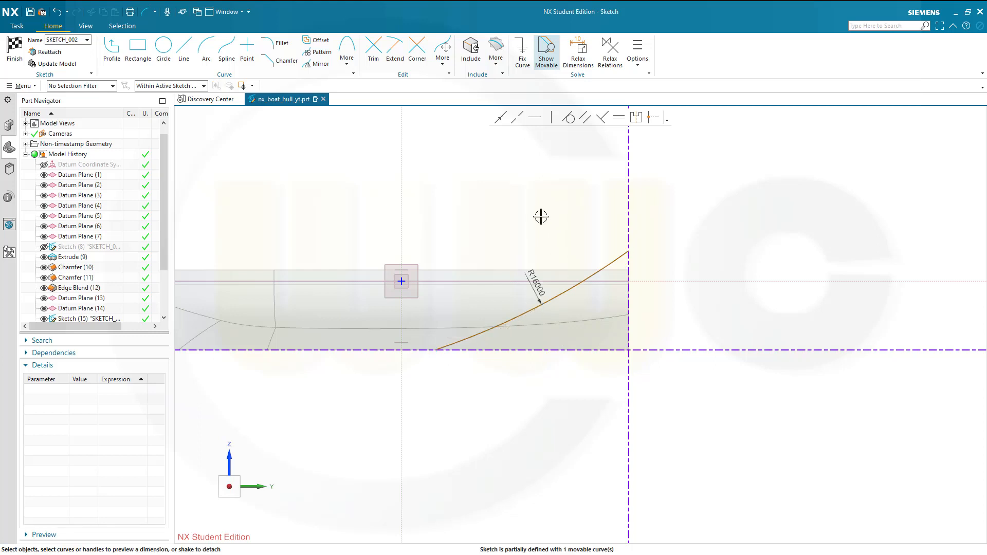
- Make the arc's lower start point coincident with the sketch's vertical axis
left_click(434, 350)
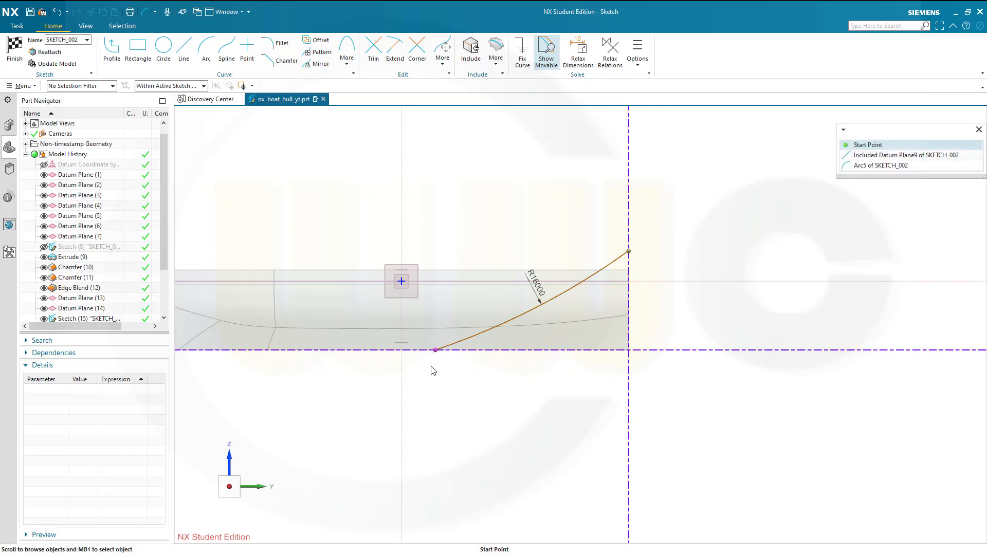
left_click(868, 145)
left_click(400, 382)
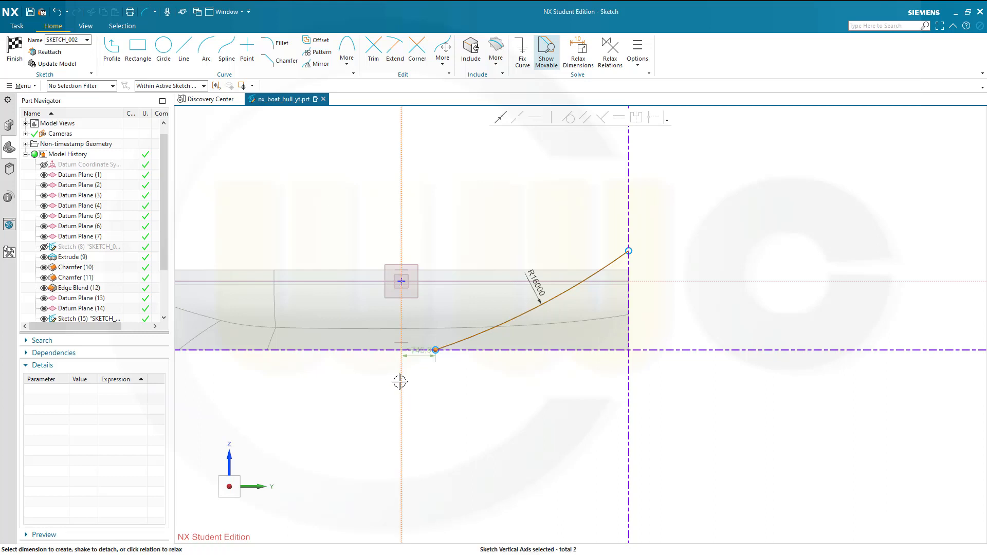
left_click(501, 118)
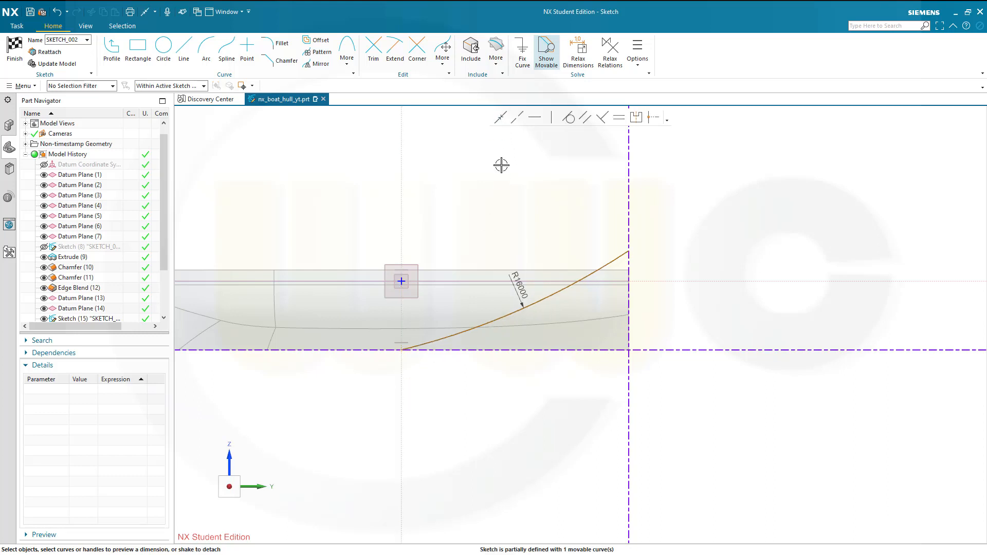
- Make the arc tangent to the included bottom plane and finish the sketch
left_click(474, 328)
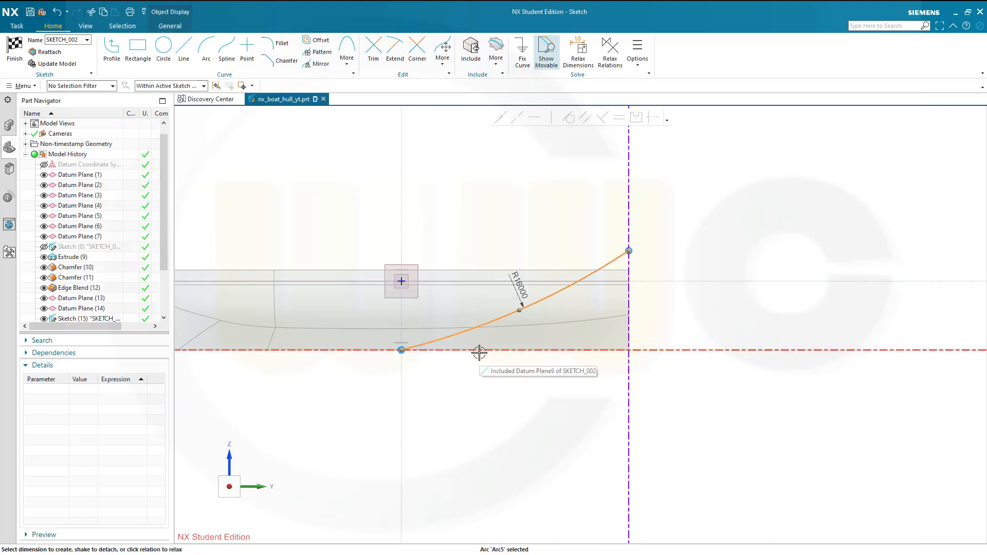
left_click(479, 352)
left_click(569, 118)
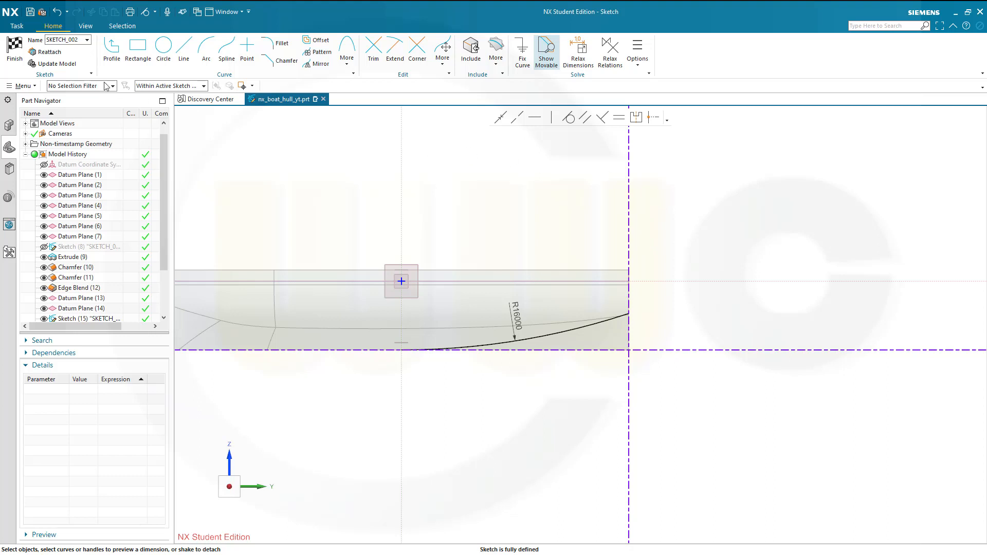
left_click(15, 50)
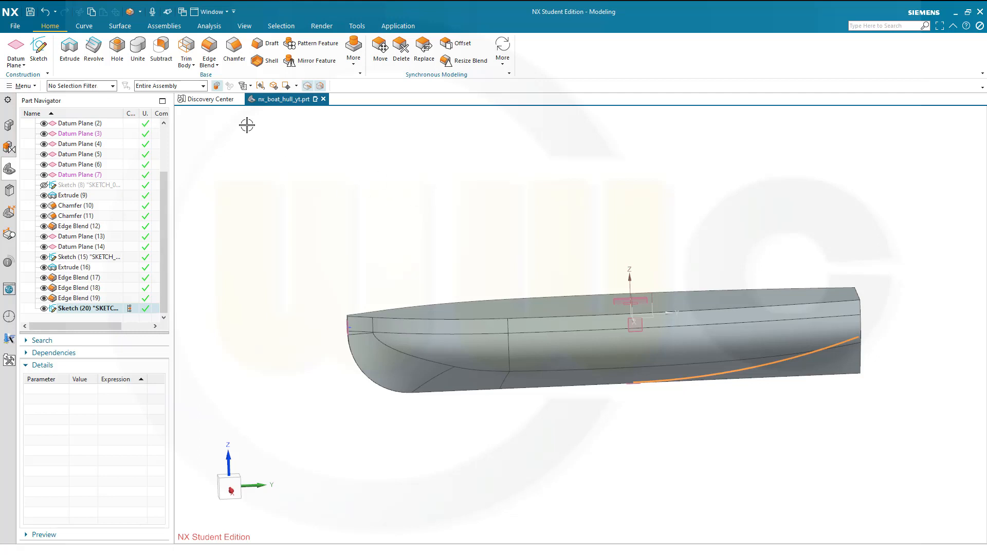
- Set up an Extrude of the sketched arc with start and end limits Until Selected, using the datum planes on the hull's two sides
left_click(120, 26)
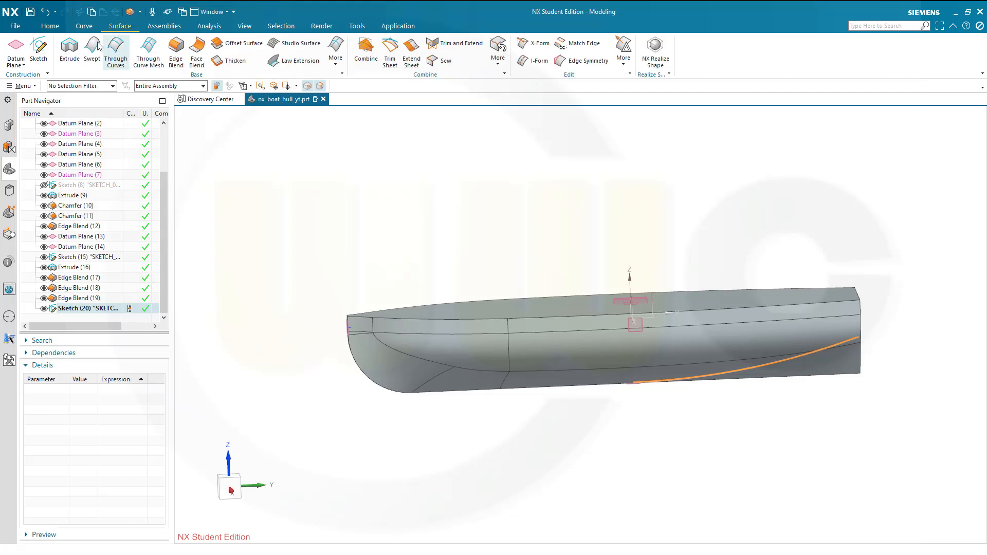
left_click(69, 49)
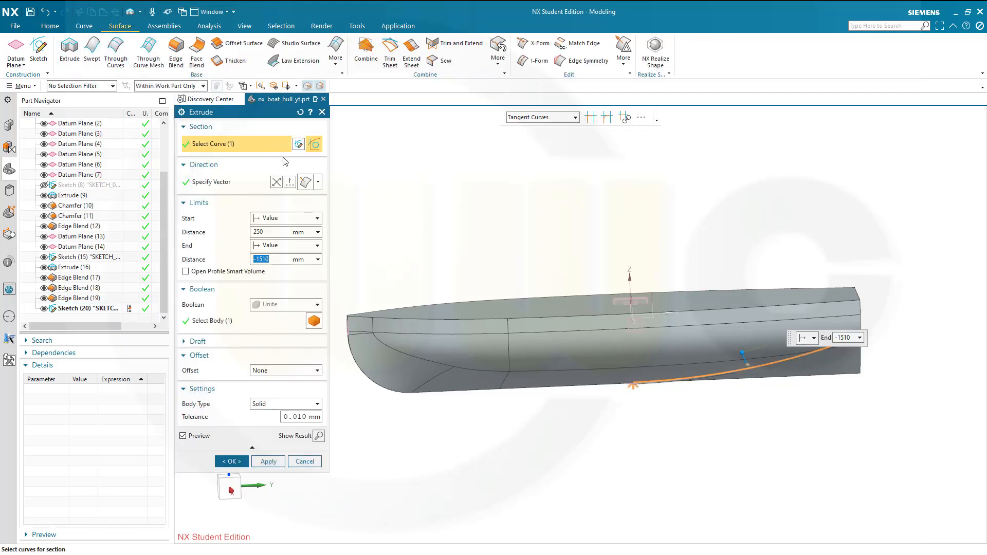
left_click(317, 218)
left_click(297, 258)
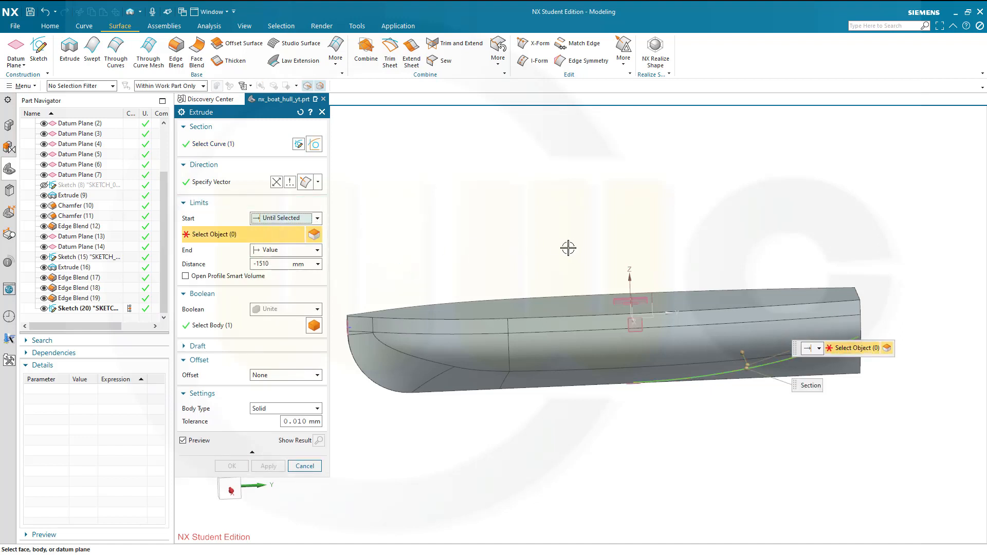
middle_click_drag(569, 247, 493, 254)
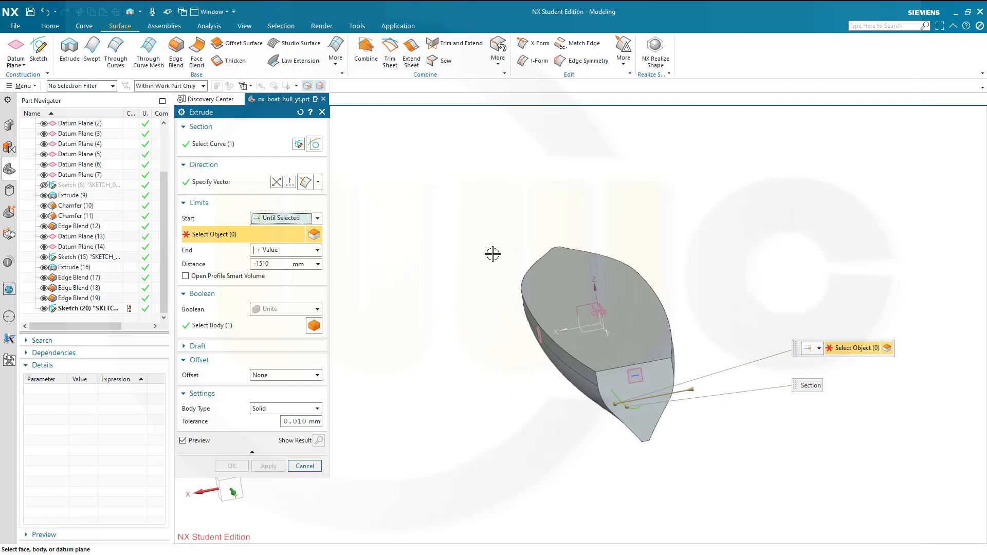
left_click(536, 332)
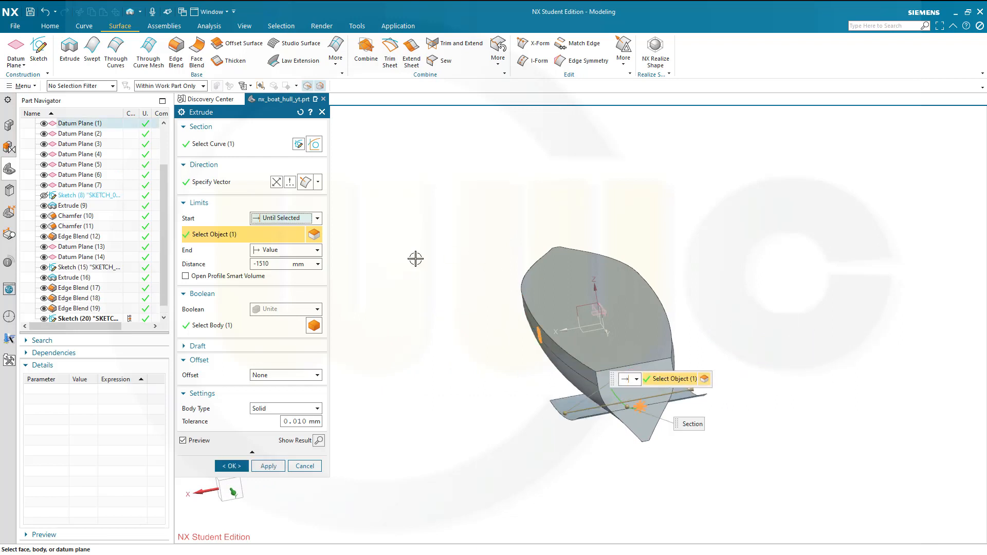
left_click(316, 250)
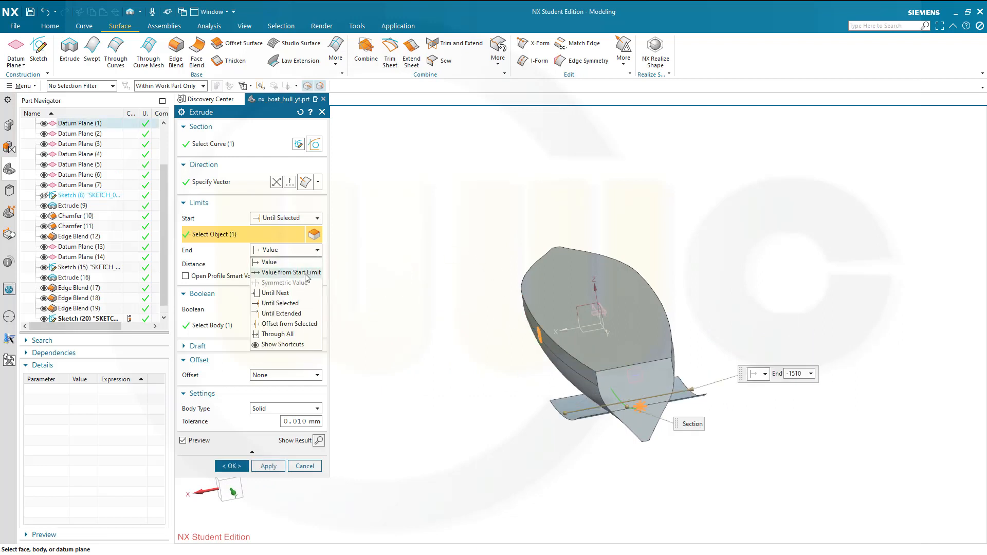
left_click(296, 306)
middle_click_drag(691, 295, 441, 326)
left_click(541, 228)
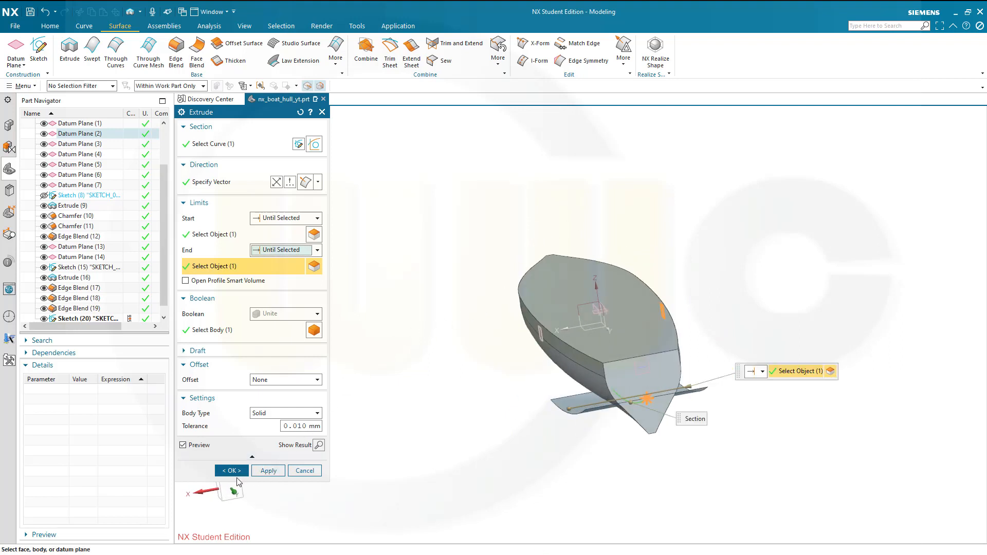
- Set the arc extrusion's Boolean to None and create it as a separate sheet
left_click(236, 473)
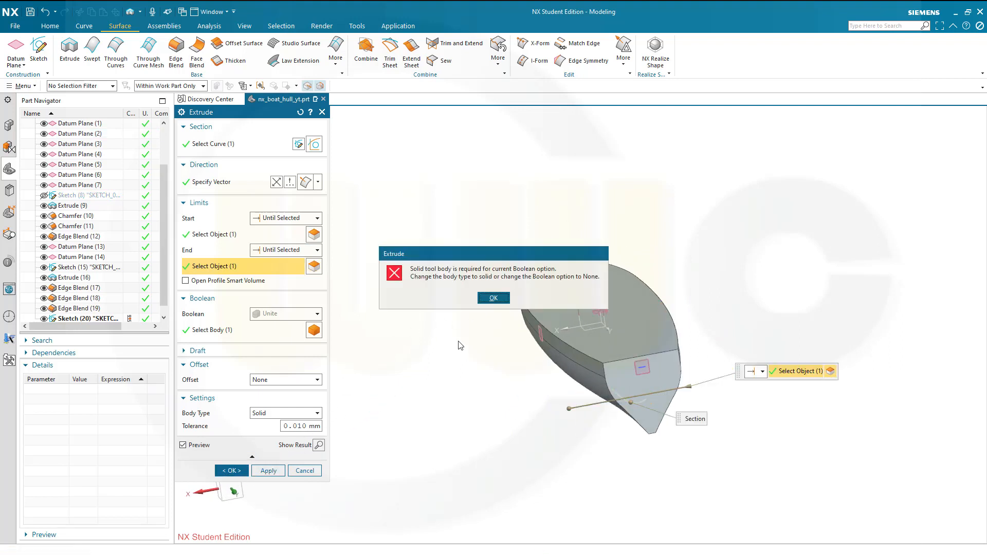
left_click(493, 302)
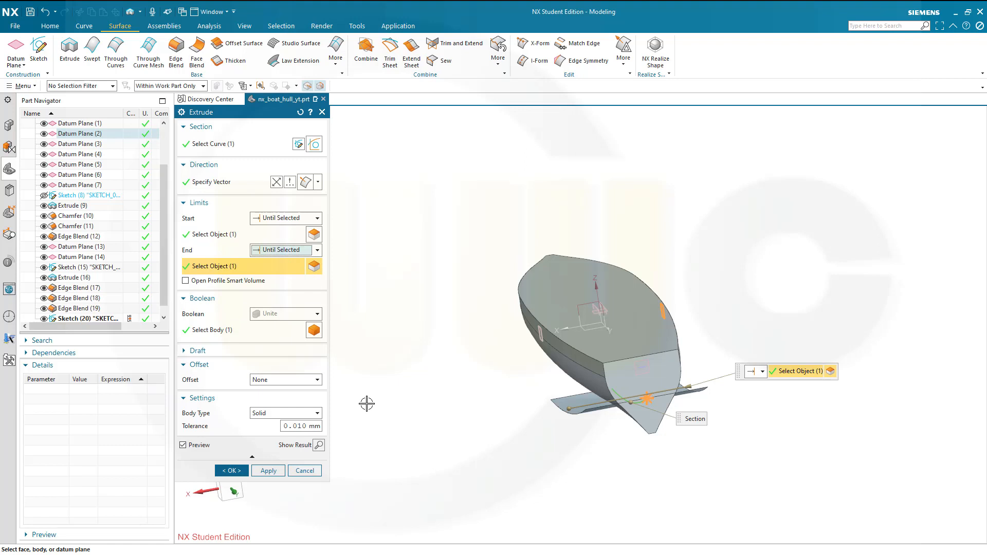
left_click(317, 315)
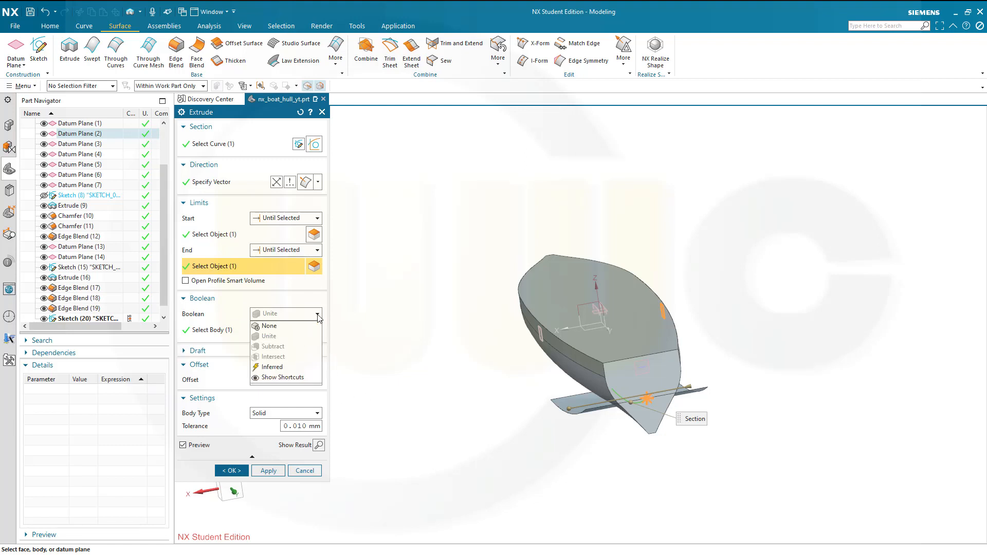
left_click(269, 326)
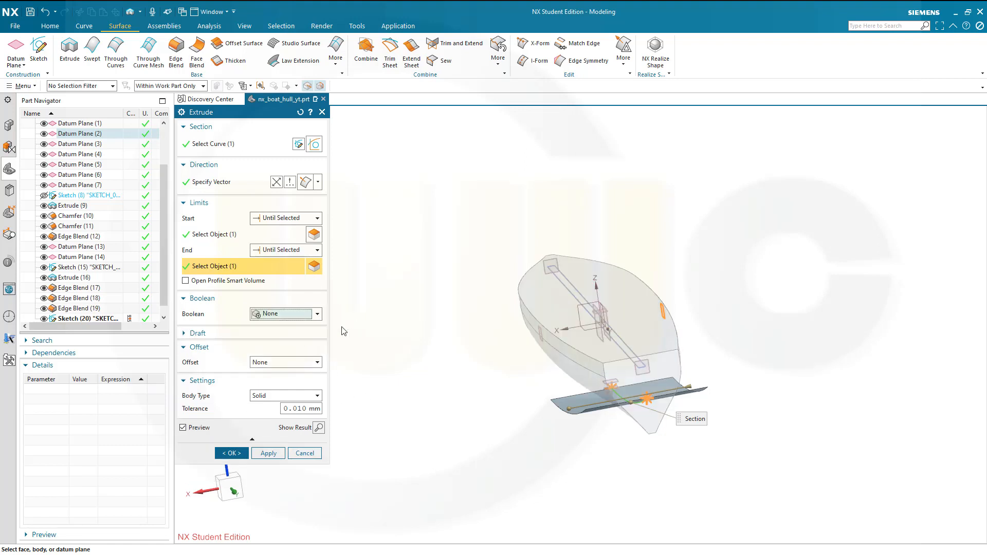
left_click(233, 453)
- Start a new sketch on the Top principal plane
middle_click_drag(389, 331, 461, 308)
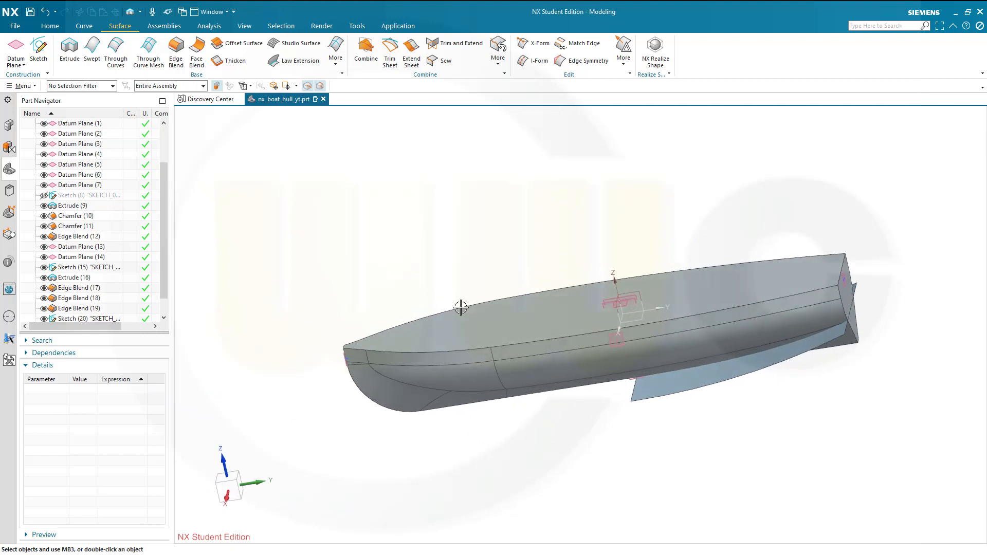
left_click(38, 51)
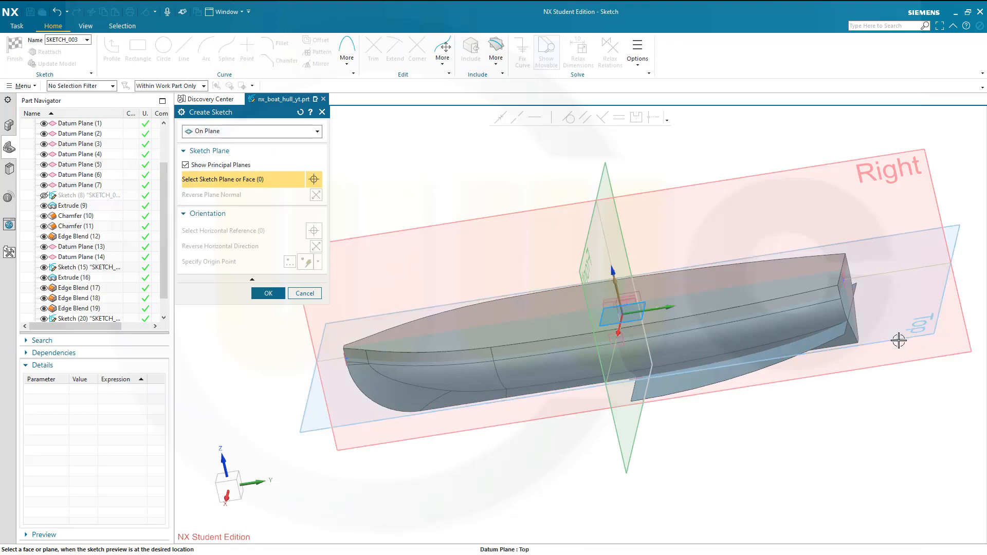
left_click(899, 339)
left_click(268, 294)
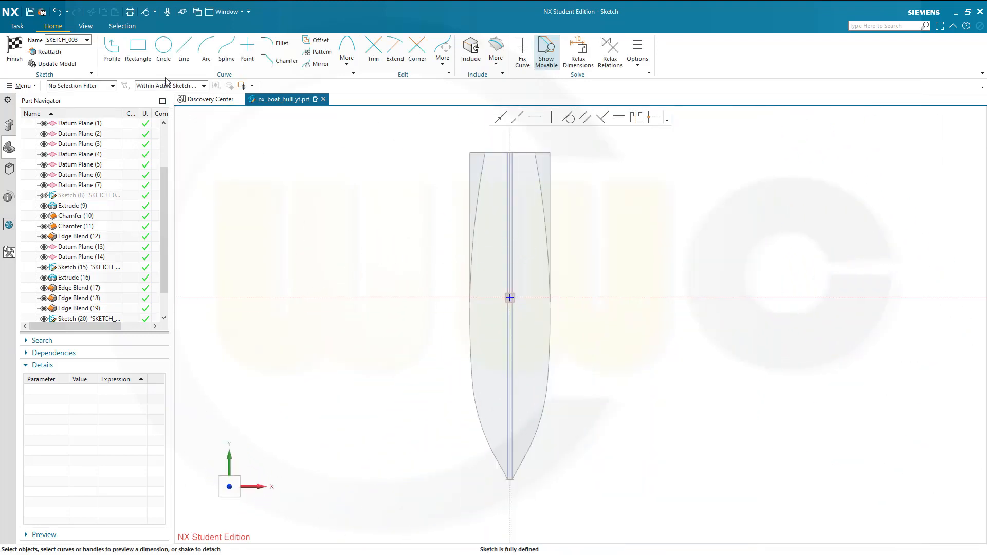
- Draw a circle beside the hull and dimension its diameter to 3800 mm, scaling the entire sketch
left_click(163, 46)
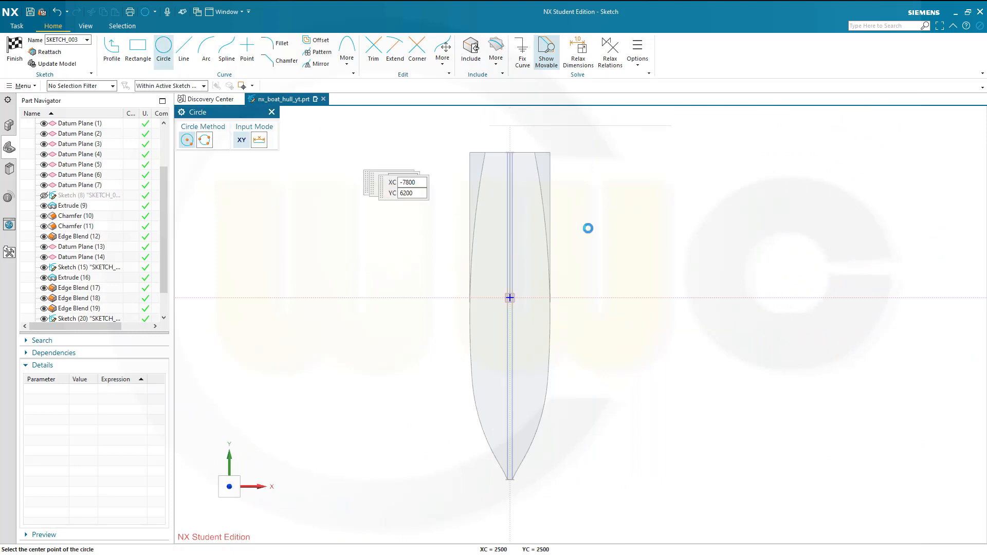
left_click(626, 253)
left_click(679, 260)
key("Escape")
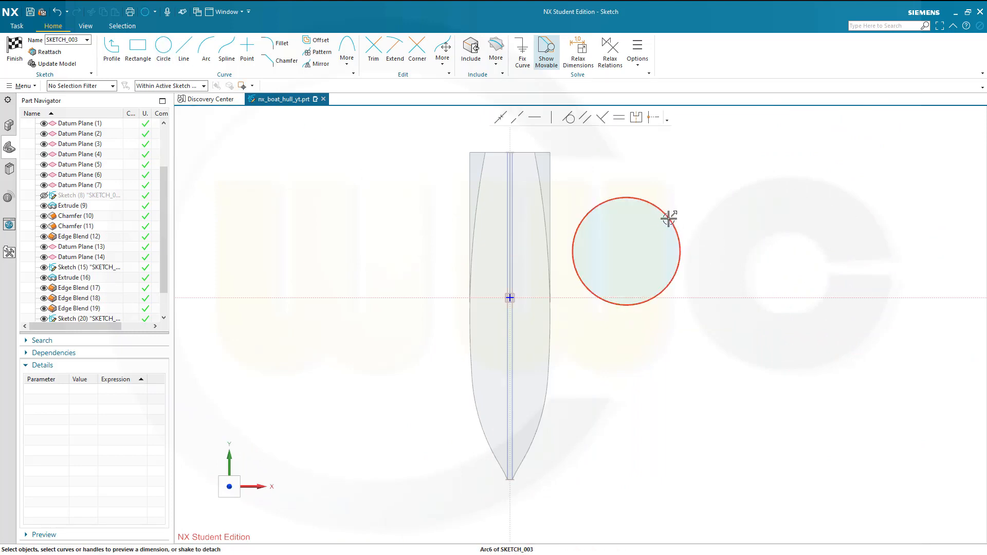
left_click(669, 219)
left_click(698, 222)
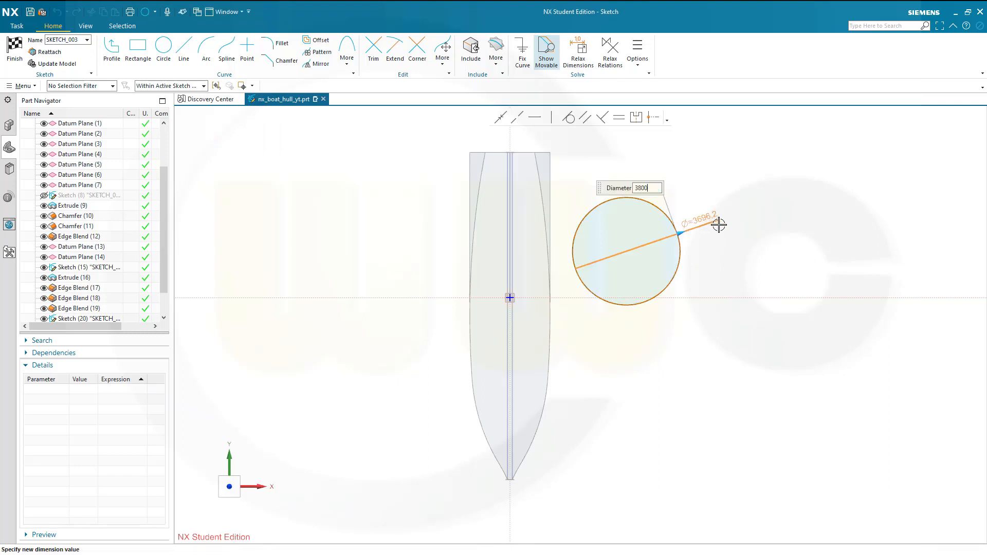
key("Return")
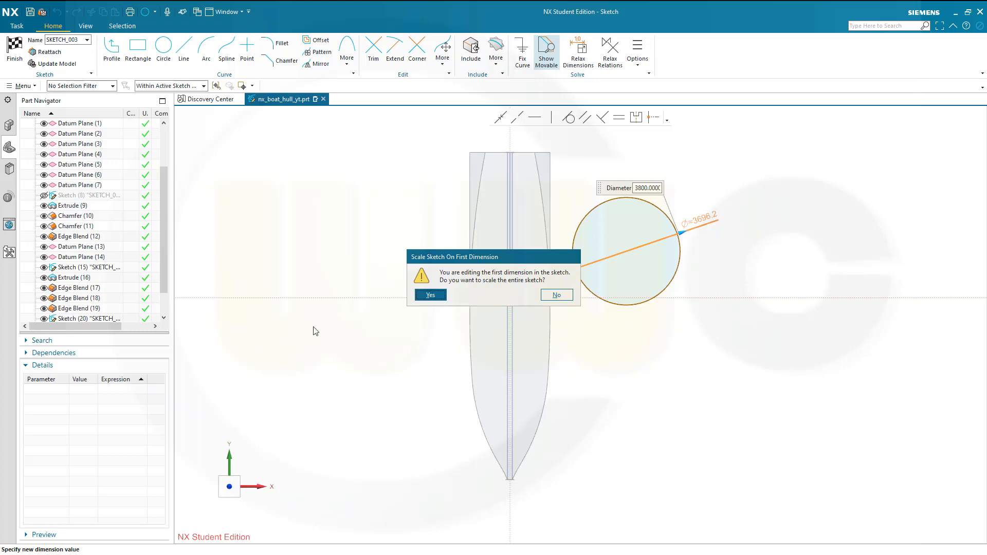
left_click(430, 296)
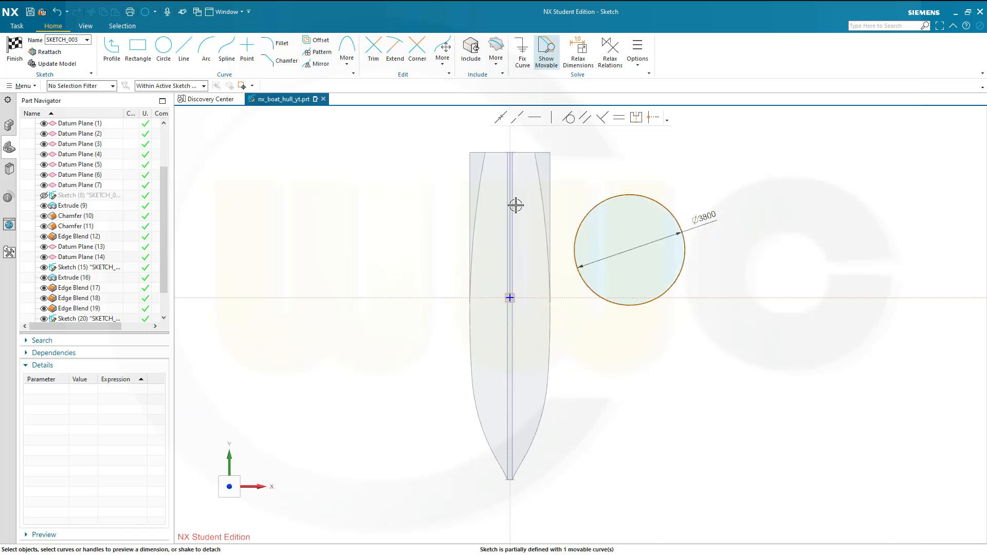
- Make the circle's centre coincident with the sketch's vertical axis
left_click(629, 249)
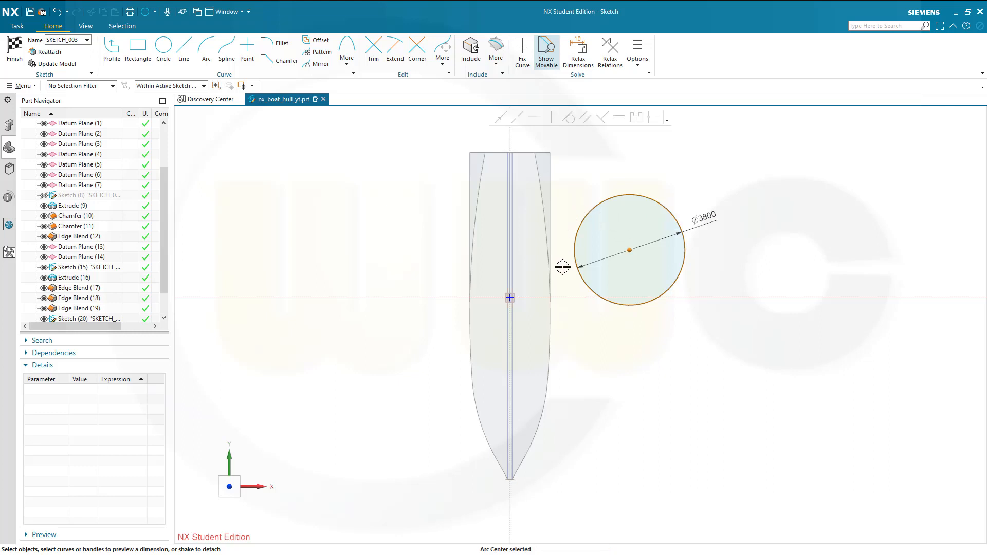
left_click(509, 140)
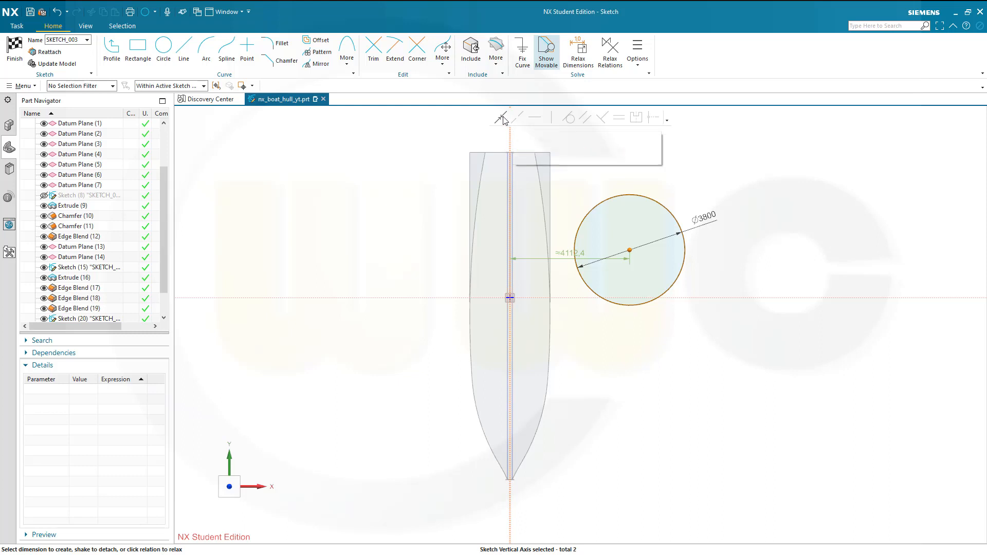
left_click(501, 118)
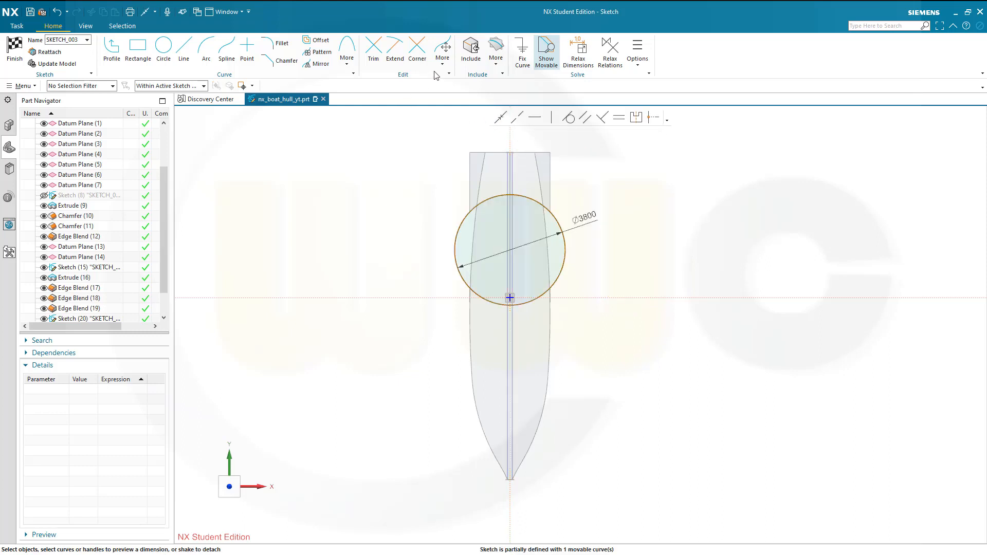
- Include the datum plane at the hull's stern as a reference line in the sketch
left_click(471, 49)
scroll(511, 152, "up", 5)
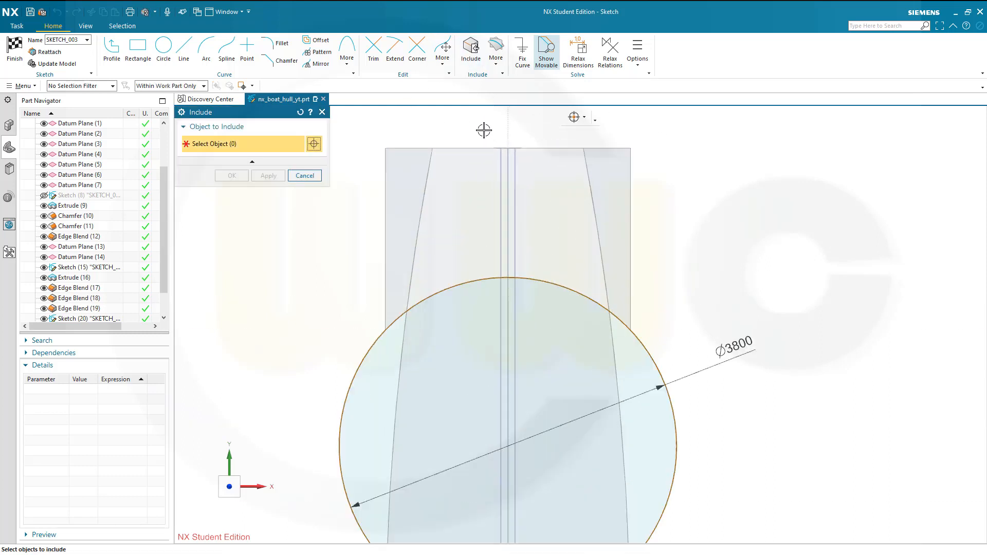
scroll(489, 131, "up", 3)
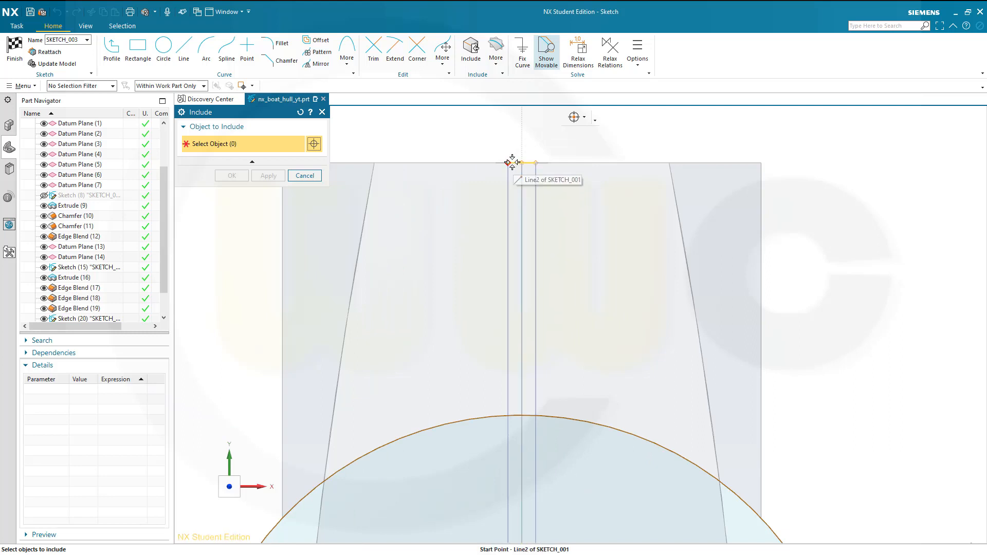
left_click(514, 161)
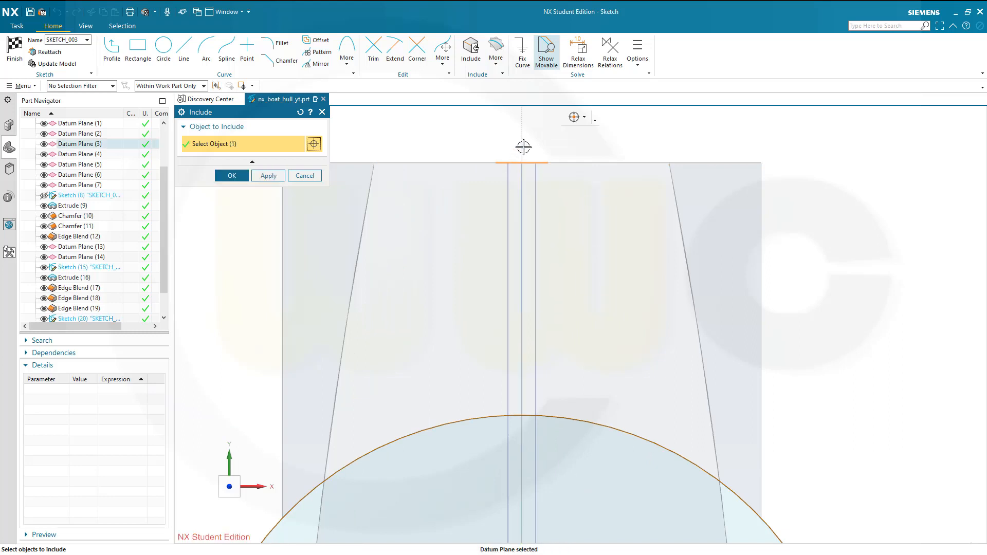
left_click(232, 176)
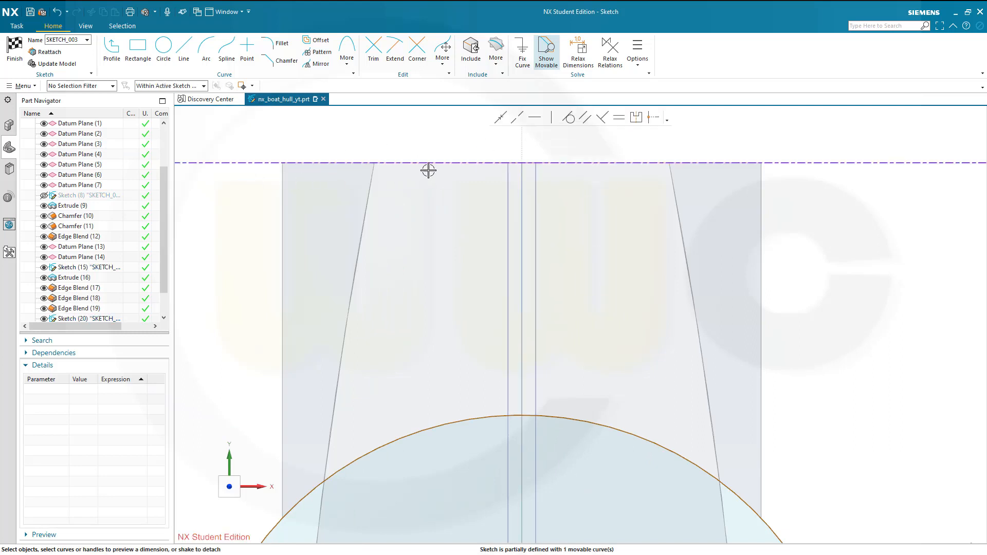
- Make the 3800 mm circle tangent to the included stern plane
left_click(244, 163)
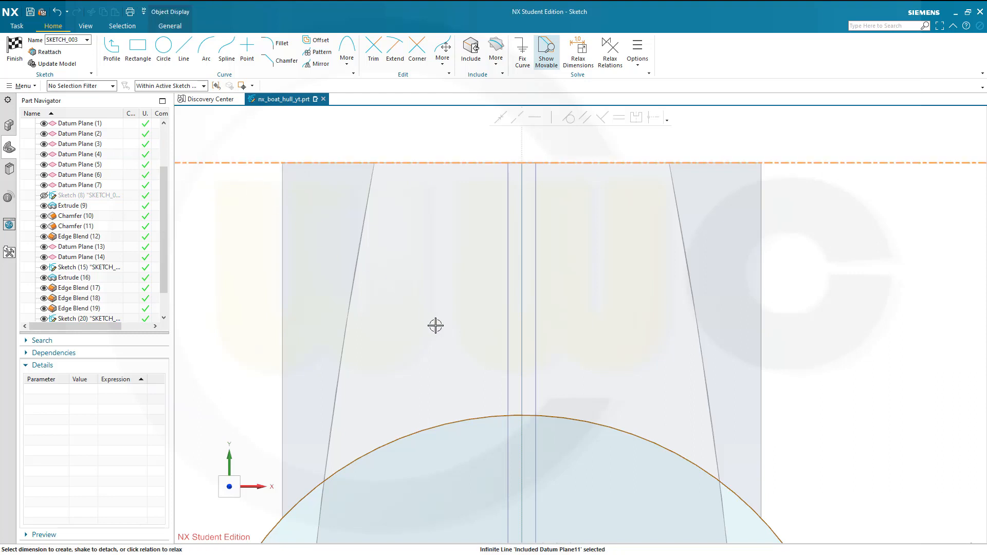
left_click(486, 413)
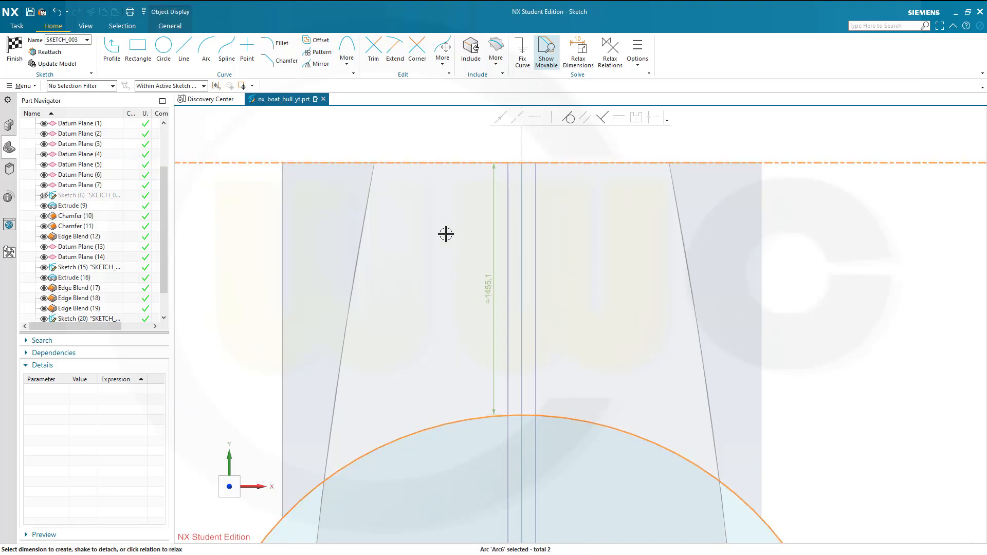
left_click(568, 118)
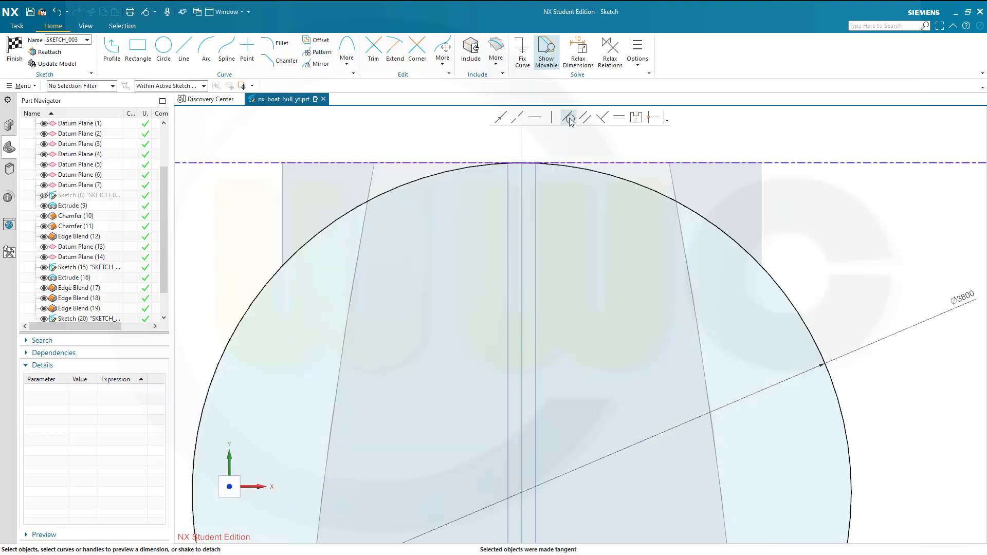
- Draw a horizontal line about 4800 mm long across the circle, about 1350 mm from the included stern plane
scroll(657, 203, "down", 4)
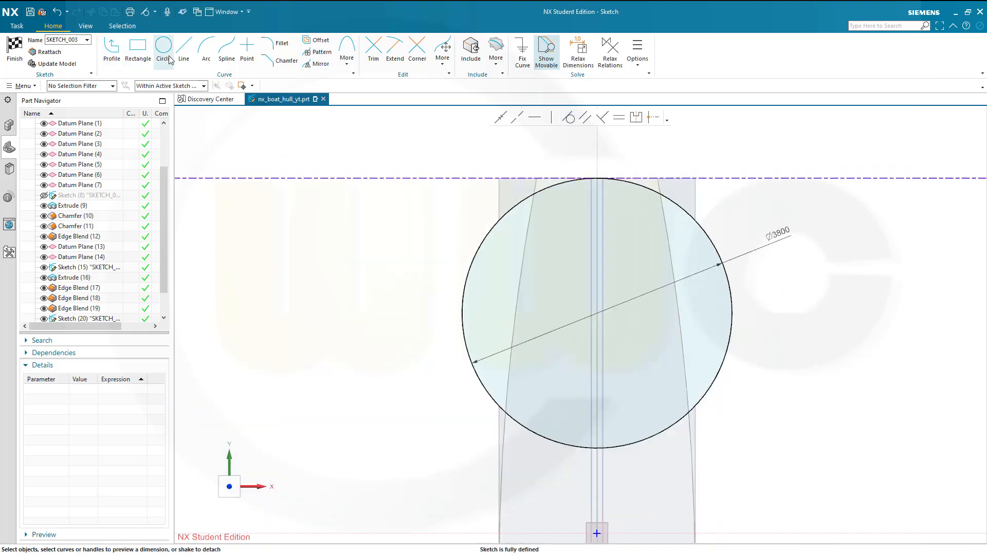
left_click(184, 49)
left_click(416, 273)
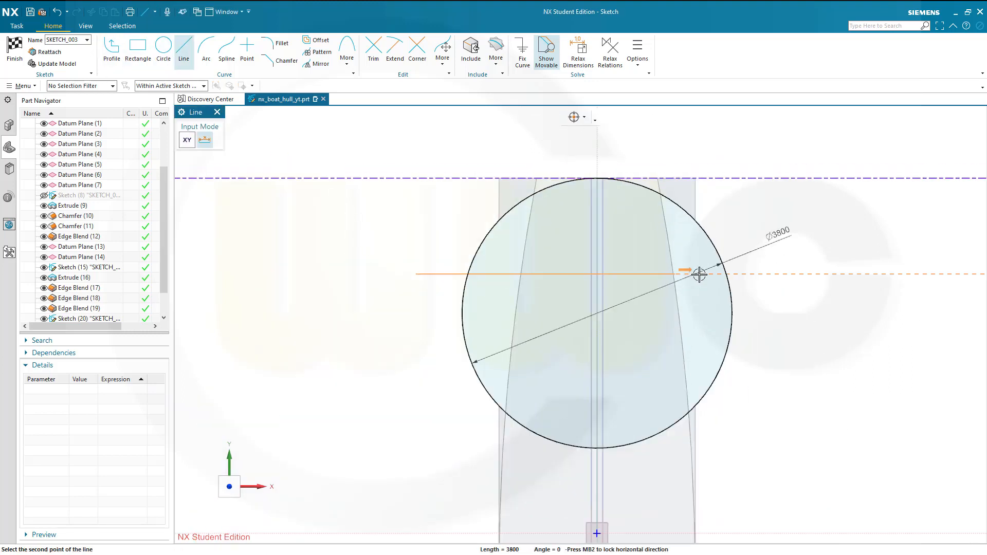
left_click(759, 272)
key("Escape")
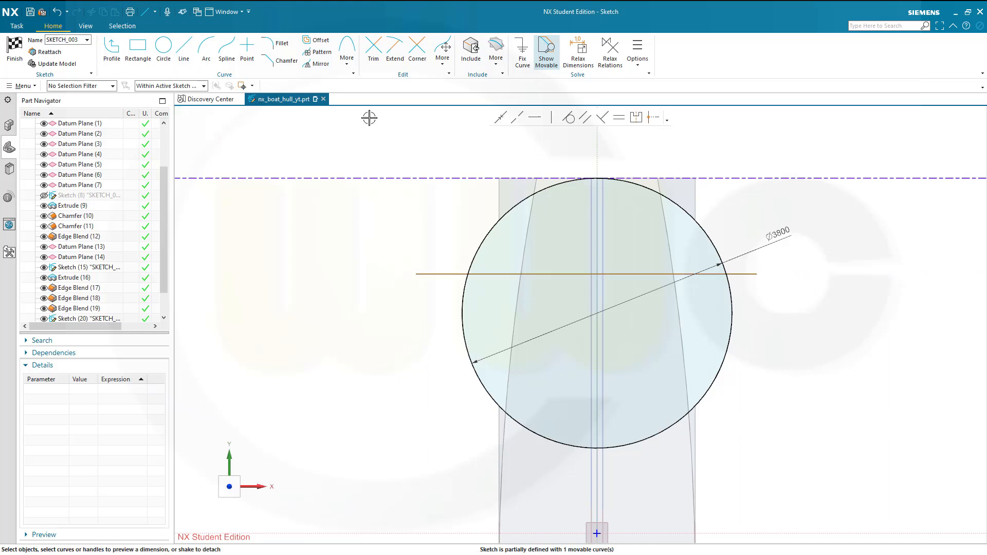
- Dimension the distance between the horizontal line and the included stern plane and set it to 1200 mm
left_click(489, 273)
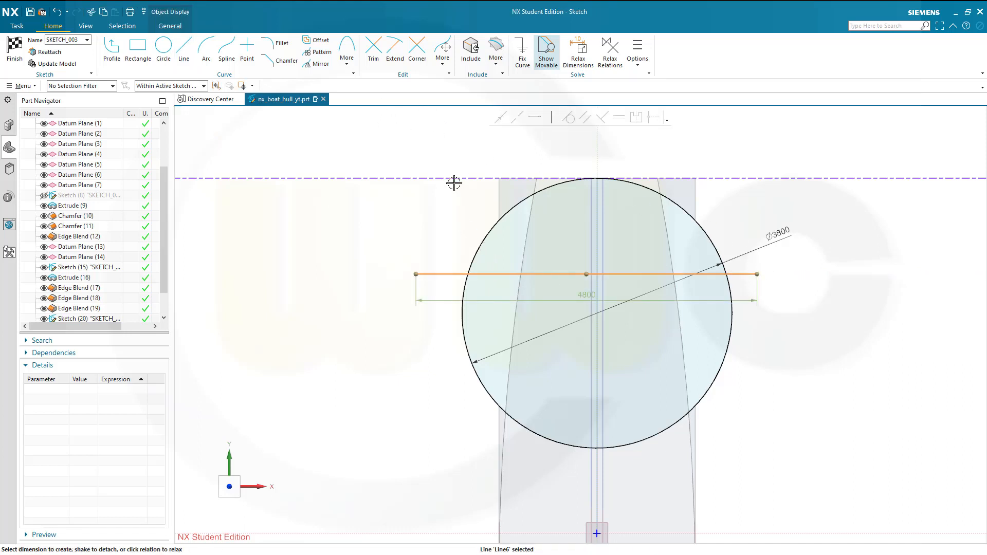
left_click(453, 178)
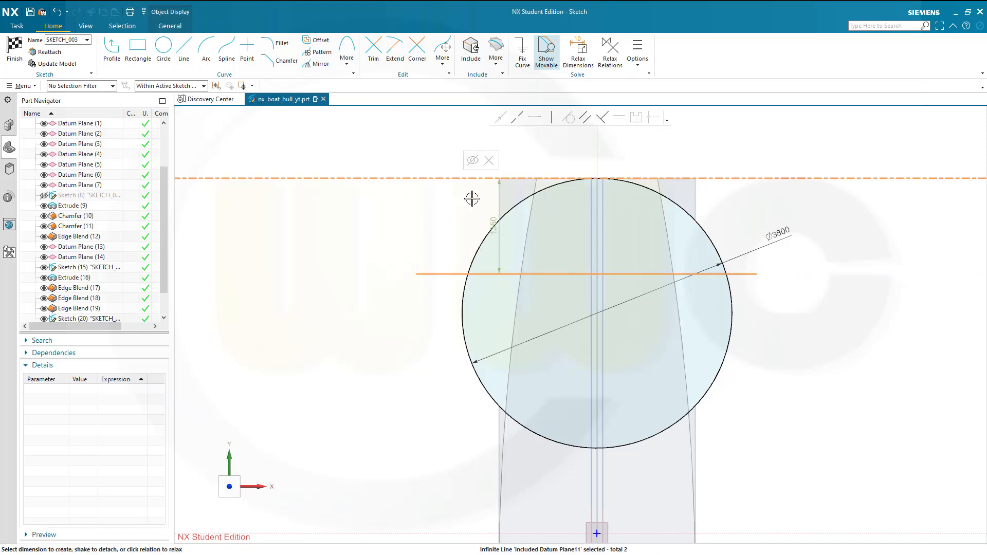
left_click(494, 215)
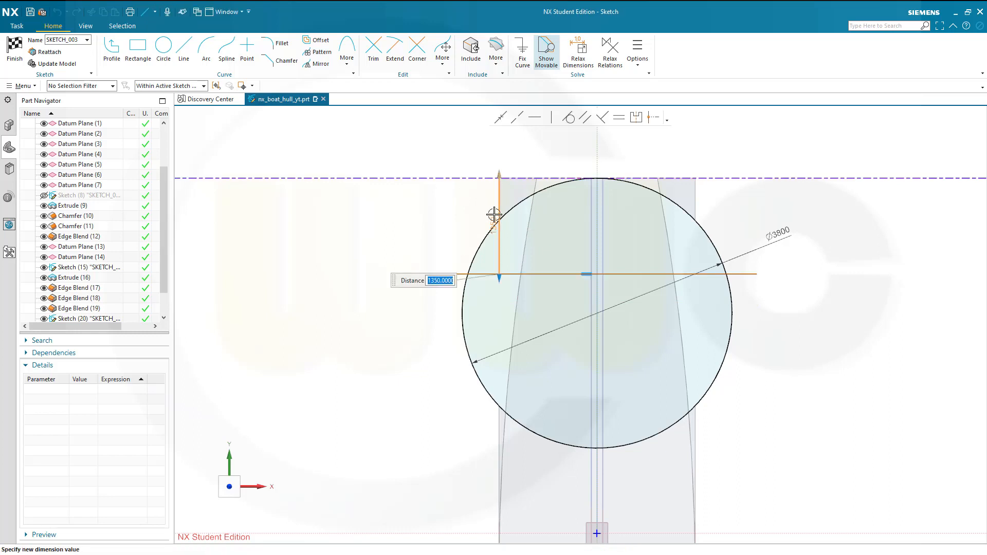
type("1200")
key("Return")
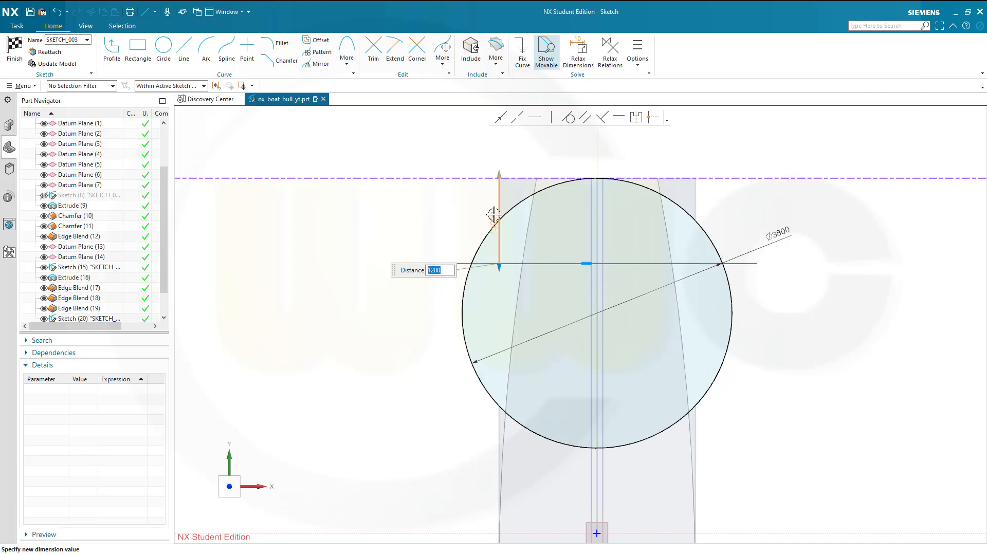
left_click(445, 212)
- Convert the horizontal line across the circle to a reference line
left_click(529, 262)
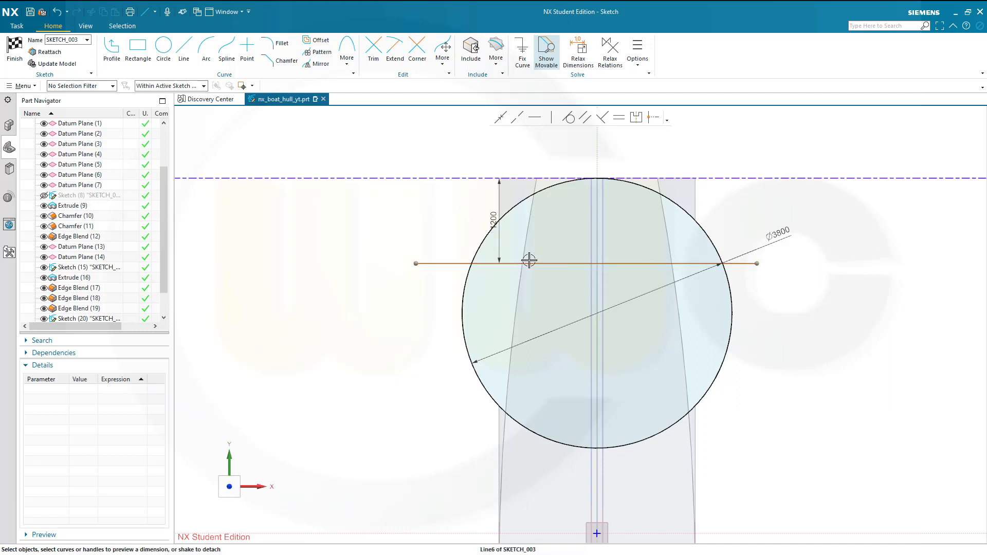
key("Escape")
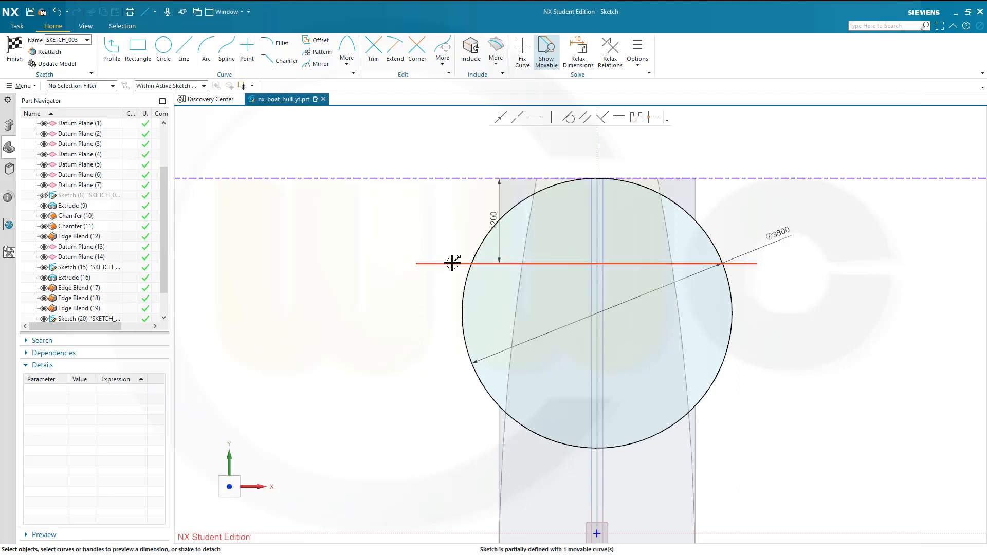
left_click(453, 263)
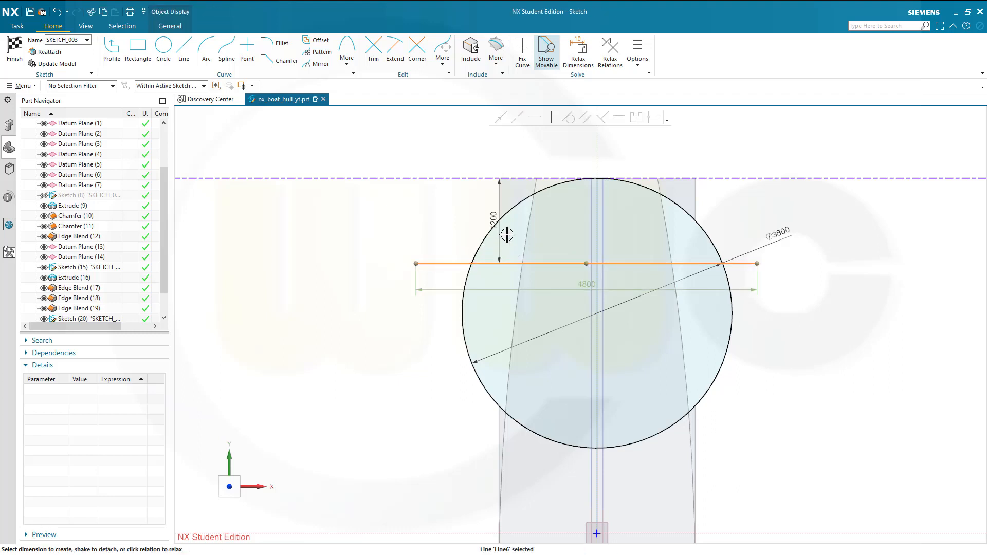
left_click(432, 264)
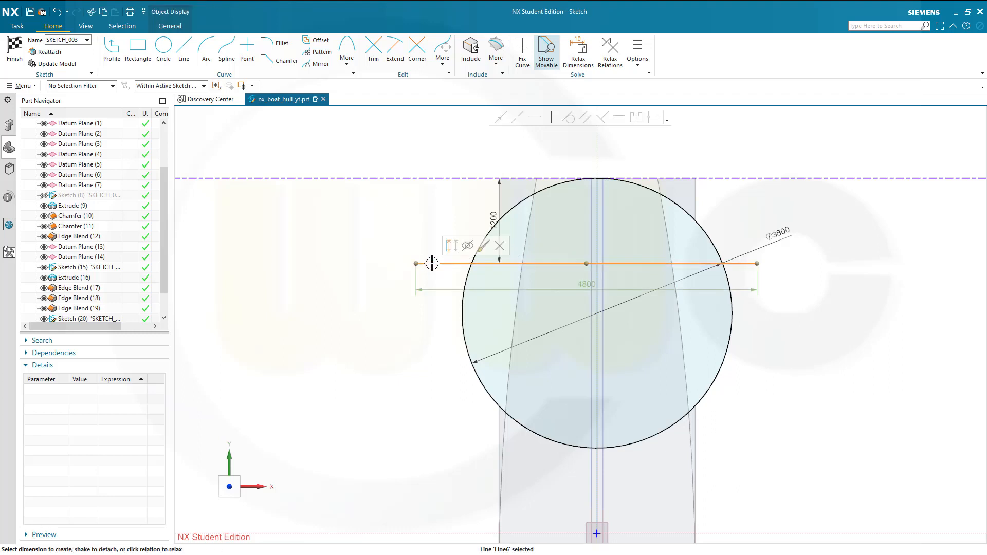
left_click(432, 235)
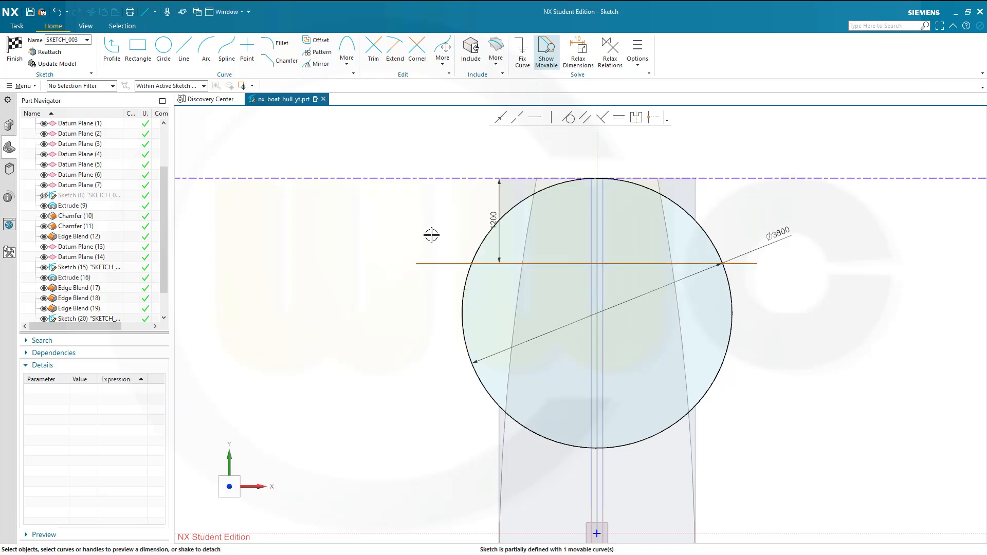
left_click(685, 264)
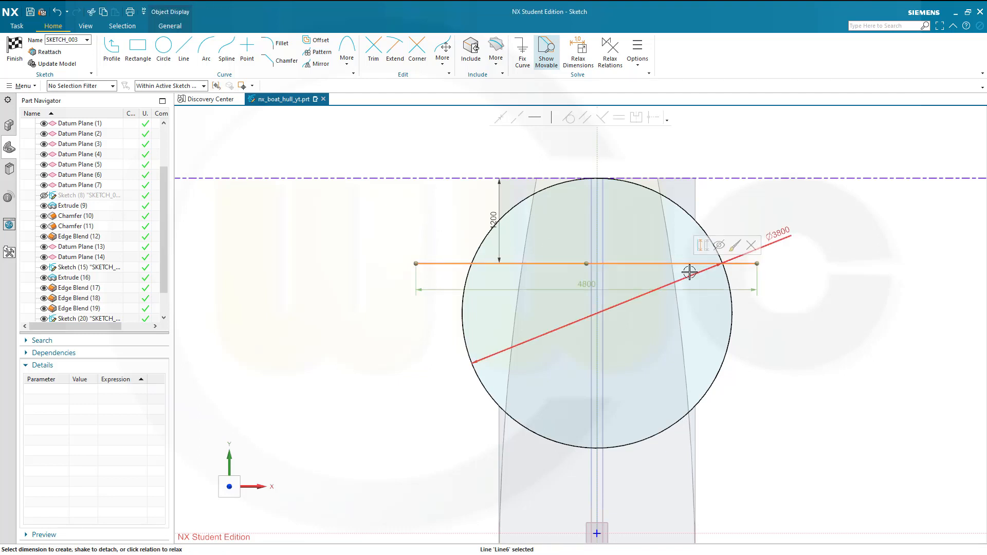
left_click(705, 246)
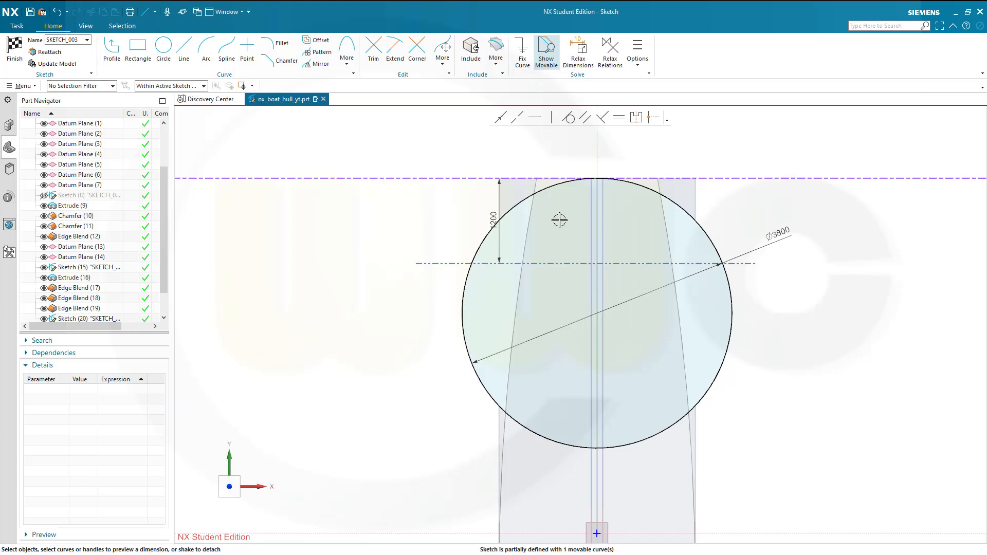
- Trim the circle back to the arc between the reference line and stern plane, trim the line's overhanging end, and finish the sketch
left_click(374, 49)
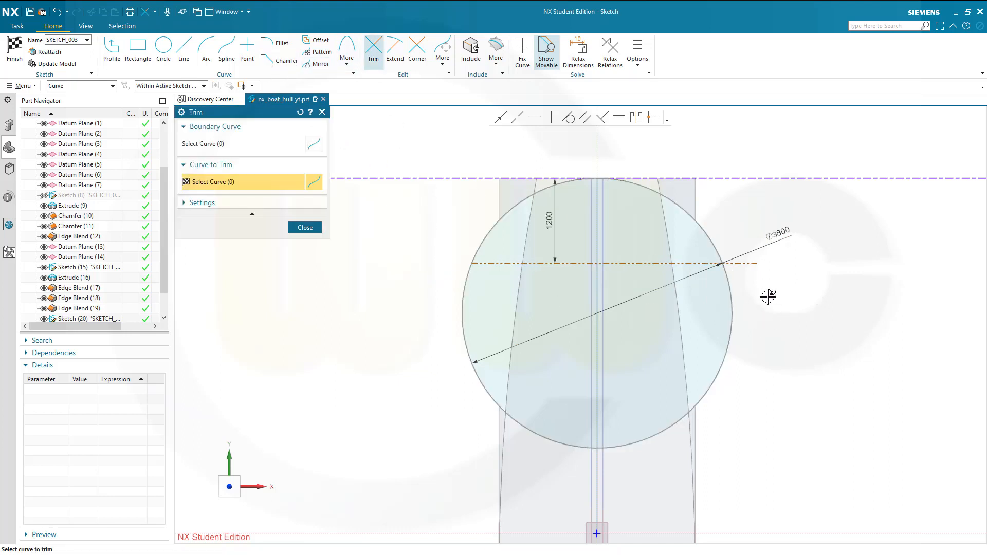
left_click_drag(756, 307, 727, 314)
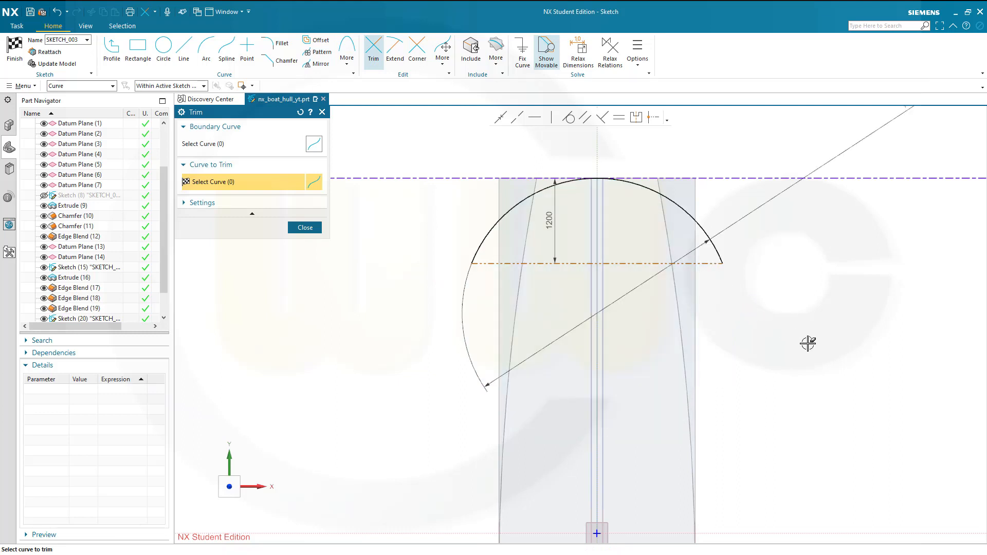
key("Escape")
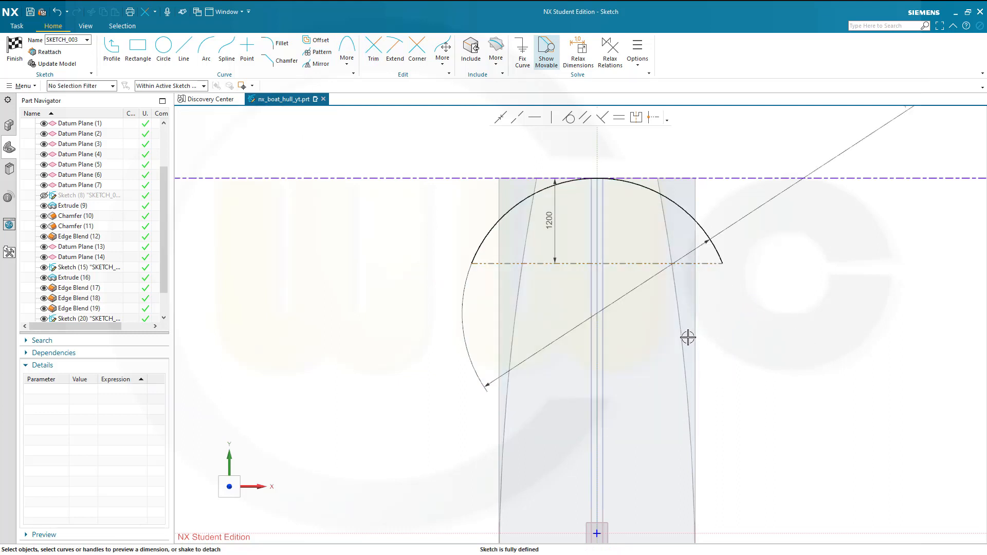
left_click(15, 48)
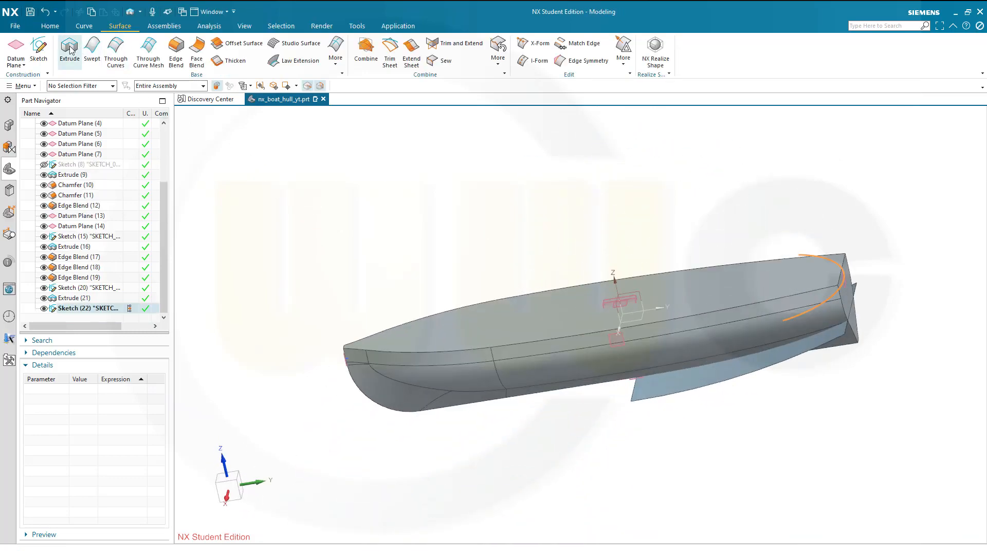
- Start extruding the stern arc with the start limit Until Selected at Datum Plane (5), near the hull's deck
left_click(70, 49)
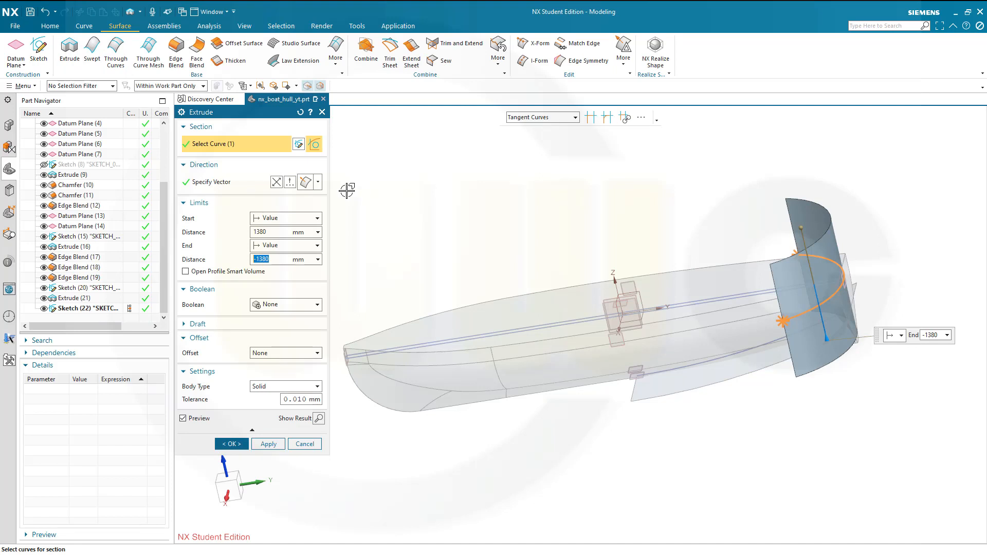
left_click(317, 220)
left_click(303, 263)
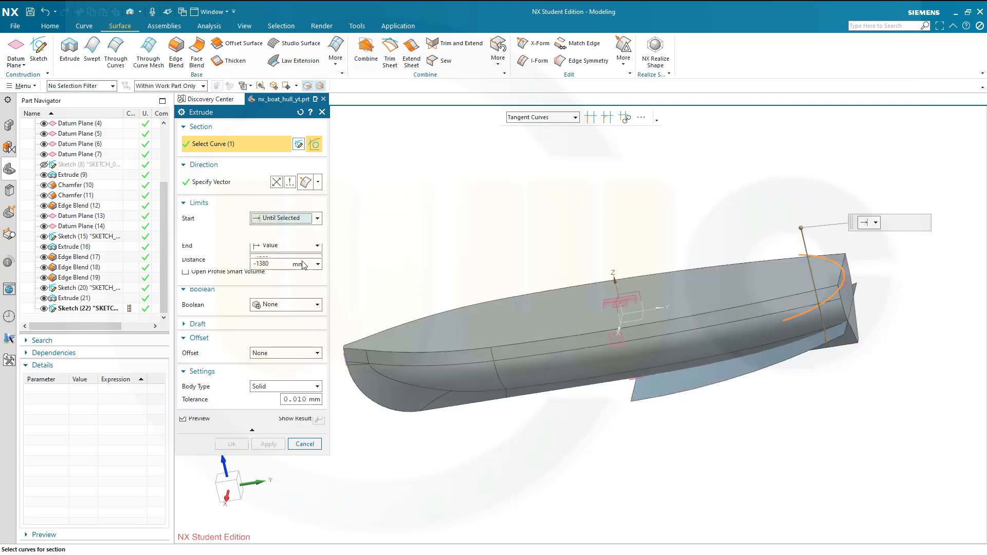
left_click(626, 307)
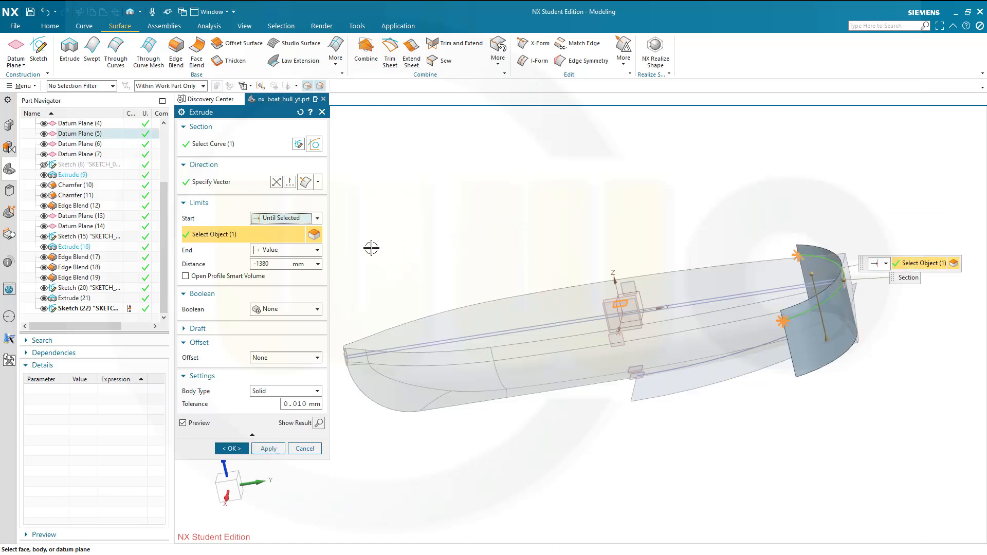
- Set the arc extrusion's end limit to Until Selected at Datum Plane (7) near the keel and create the sheet
left_click(317, 250)
left_click(296, 304)
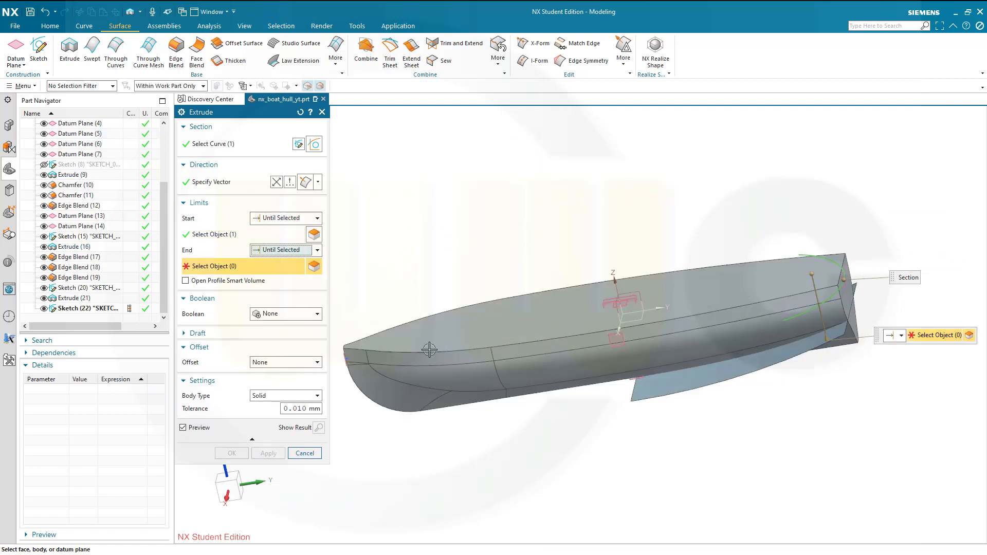
scroll(647, 417, "up", 6)
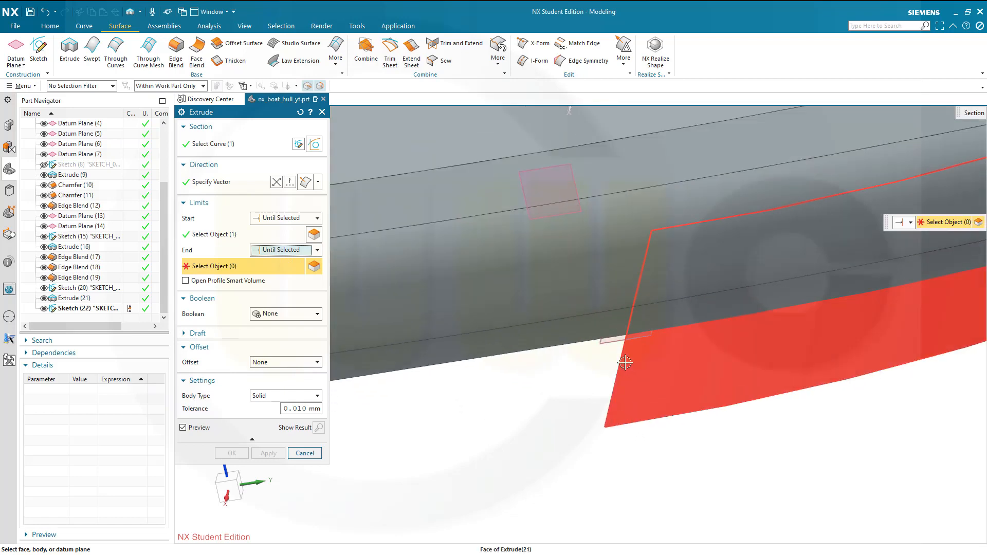
left_click(615, 345)
scroll(612, 342, "down", 5)
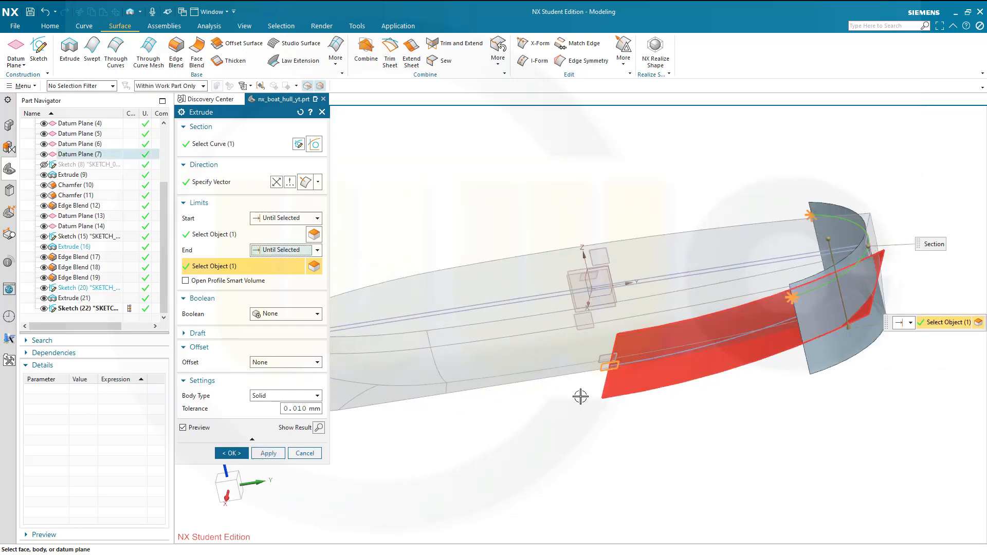
left_click(232, 454)
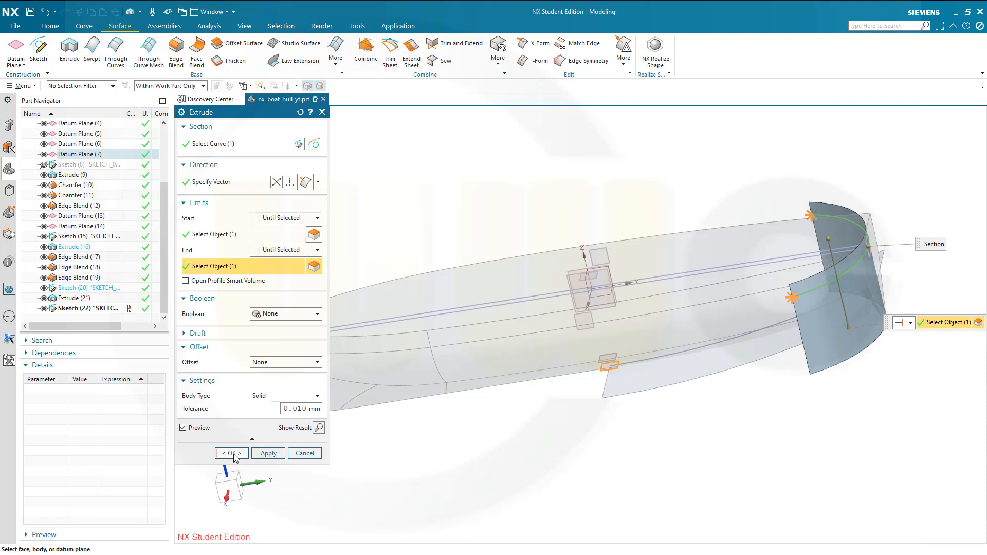
- Create a new sketch on the front XZ plane of the coordinate system
middle_click_drag(505, 325, 560, 304)
scroll(568, 303, "up", 5)
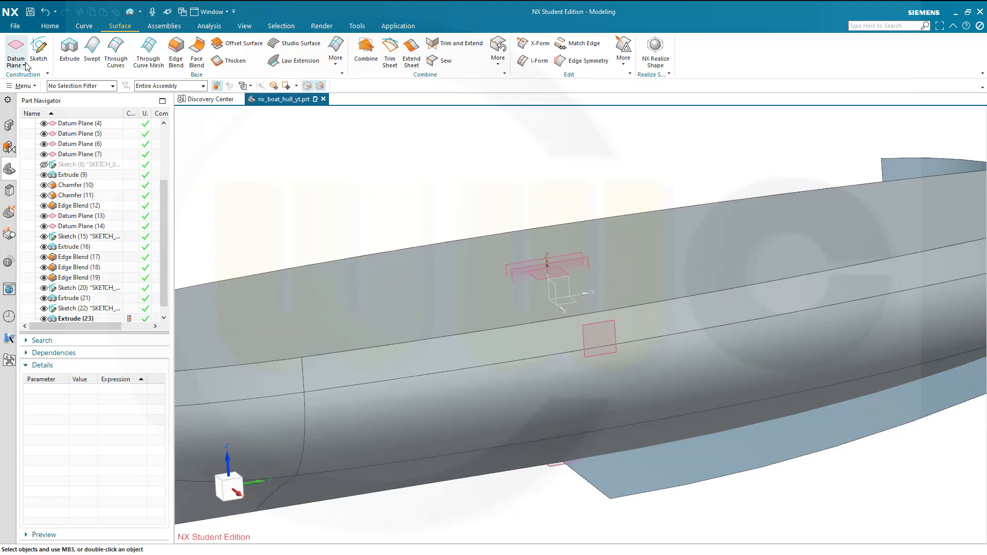
left_click(39, 47)
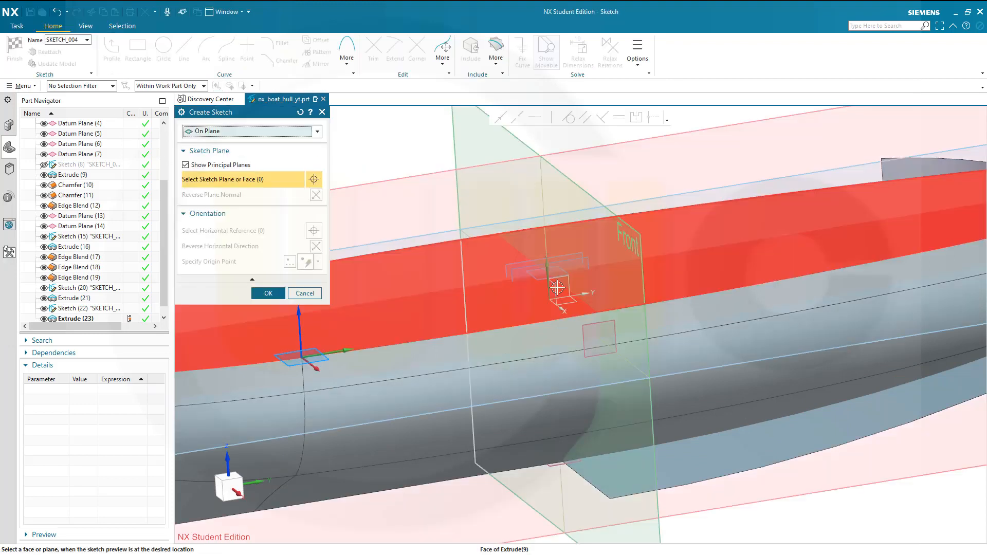
left_click(555, 284)
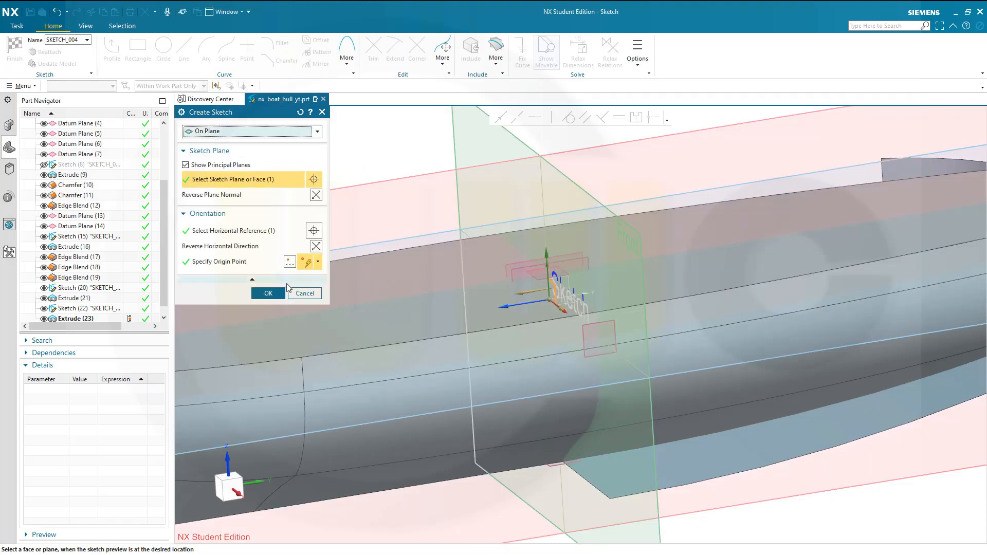
left_click(268, 294)
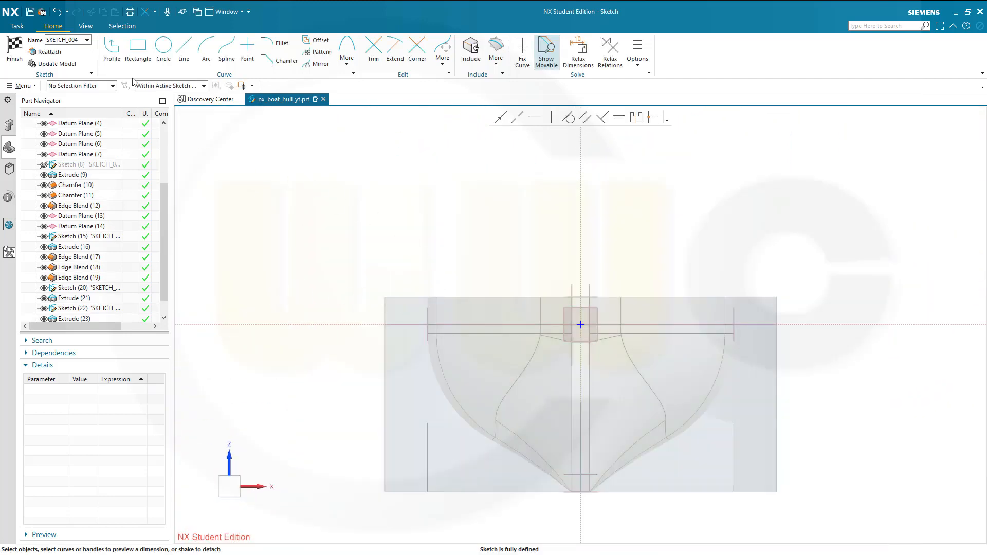
- Draw a circle beside the hull outline, with its centre a little below the horizontal axis on the positive X side
left_click(164, 47)
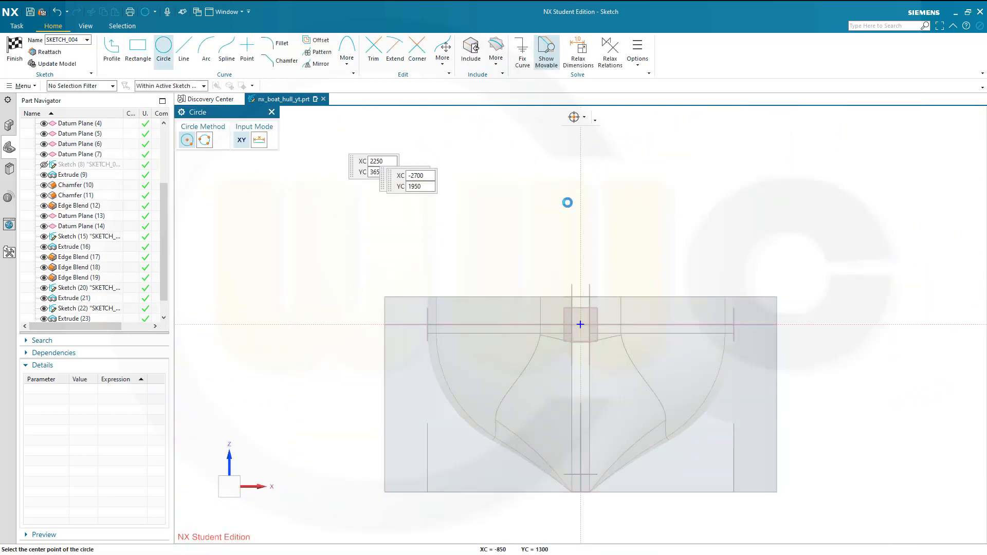
left_click(831, 352)
left_click(881, 374)
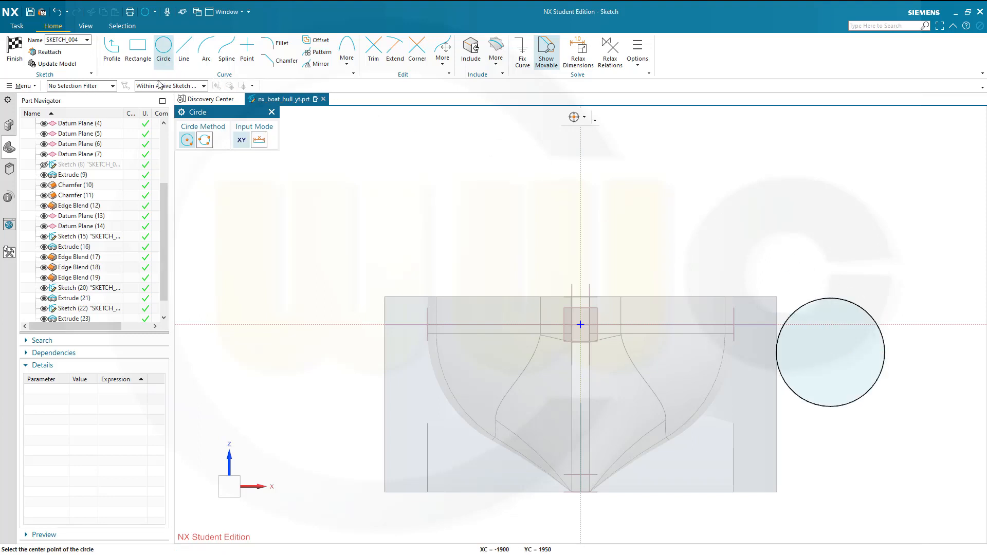
key("Escape")
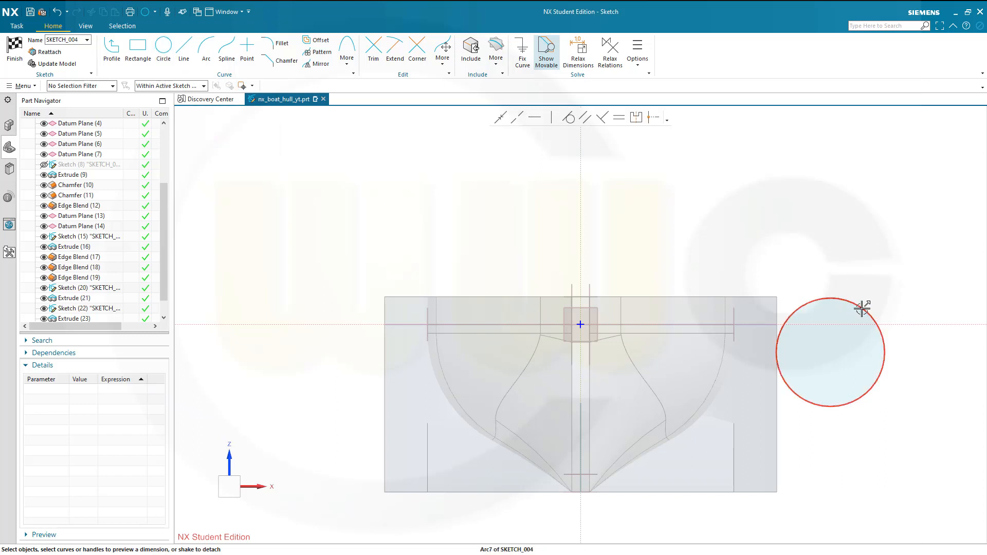
- Set the circle's diameter to 2*5790 mm and scale the entire sketch with this first dimension
left_click(863, 308)
left_click(904, 322)
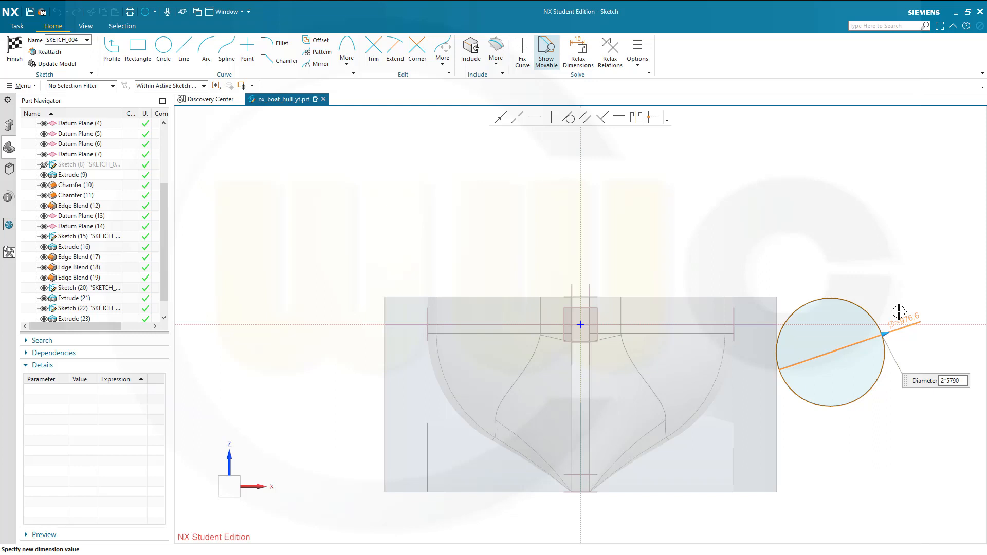
key("Return")
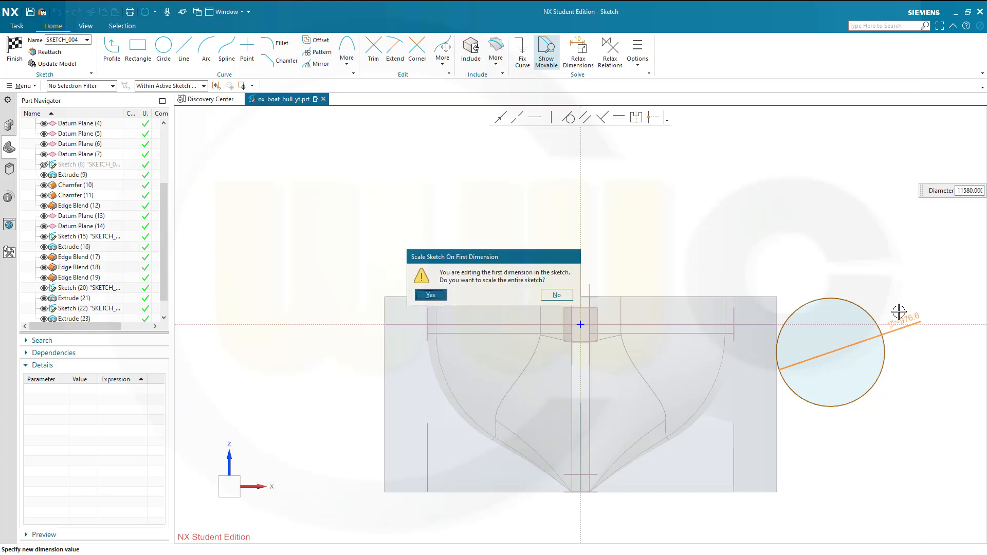
left_click(428, 296)
left_click(396, 306)
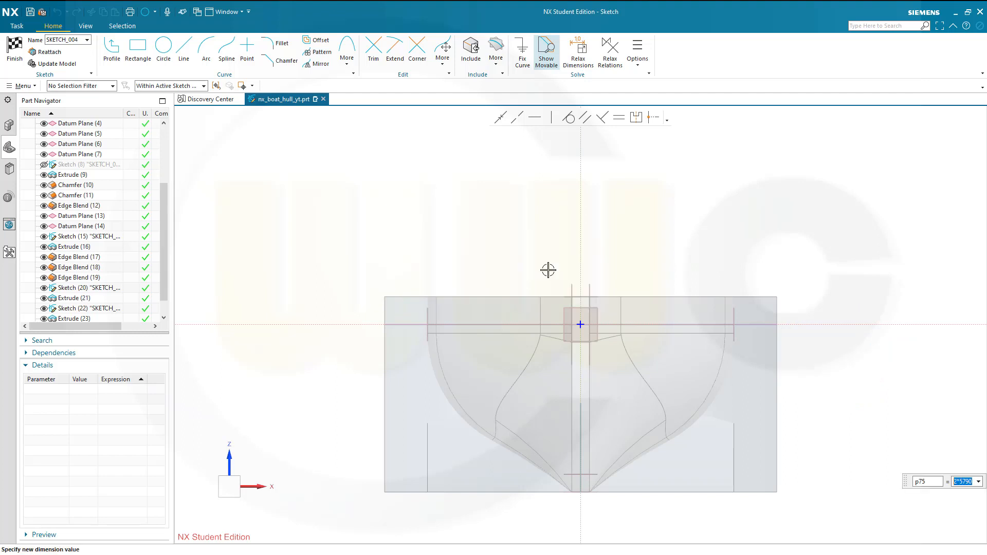
scroll(771, 271, "down", 3)
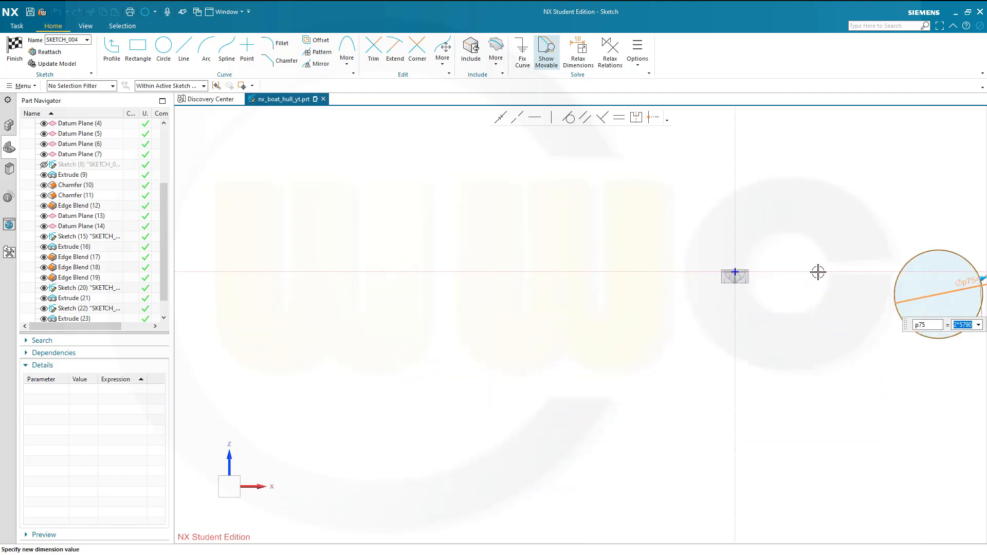
key("Return")
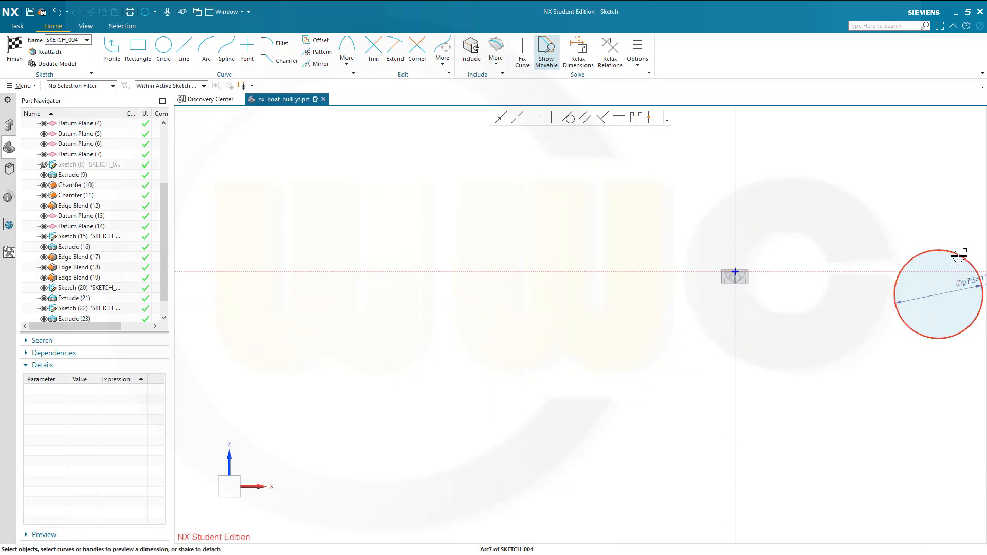
- Constrain the circle's centre to be coincident with the vertical sketch axis
left_click(940, 295)
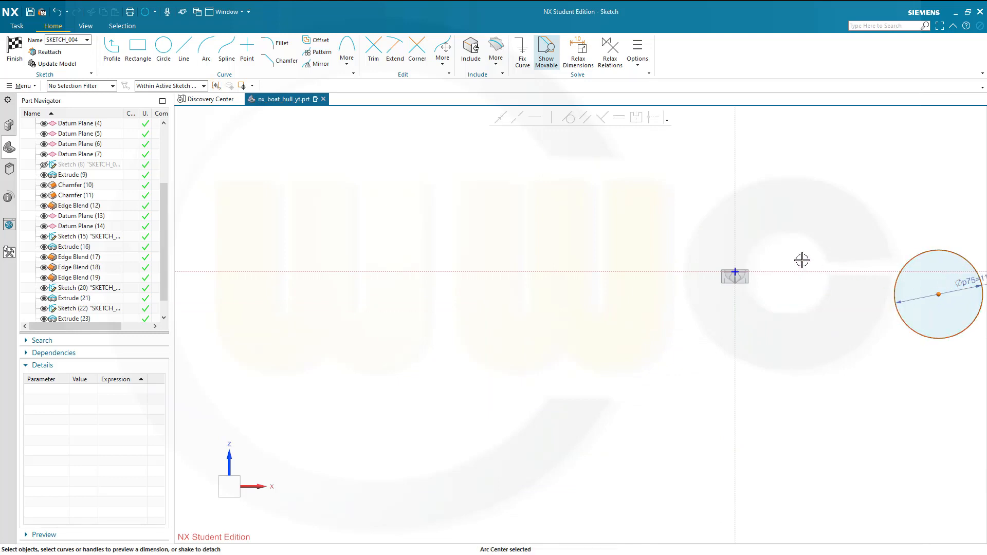
left_click(735, 238)
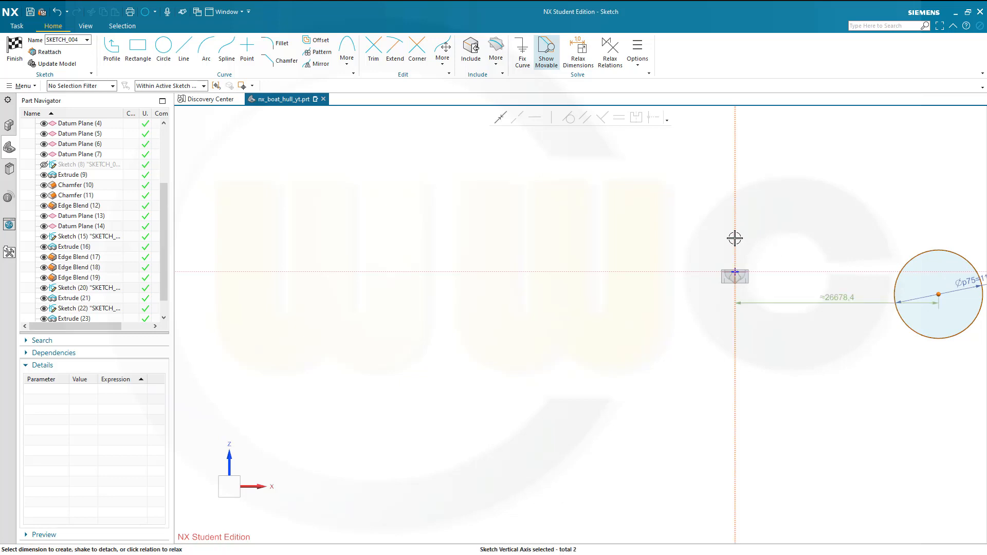
left_click(501, 118)
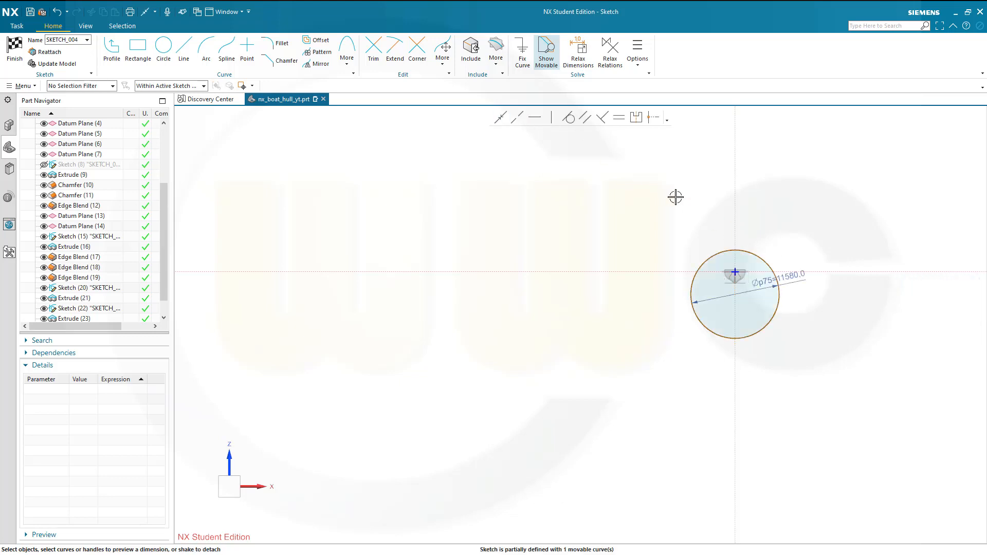
- Include Datum Plane (5) at the hull's deck level as a reference line in the sketch
scroll(761, 235, "up", 6)
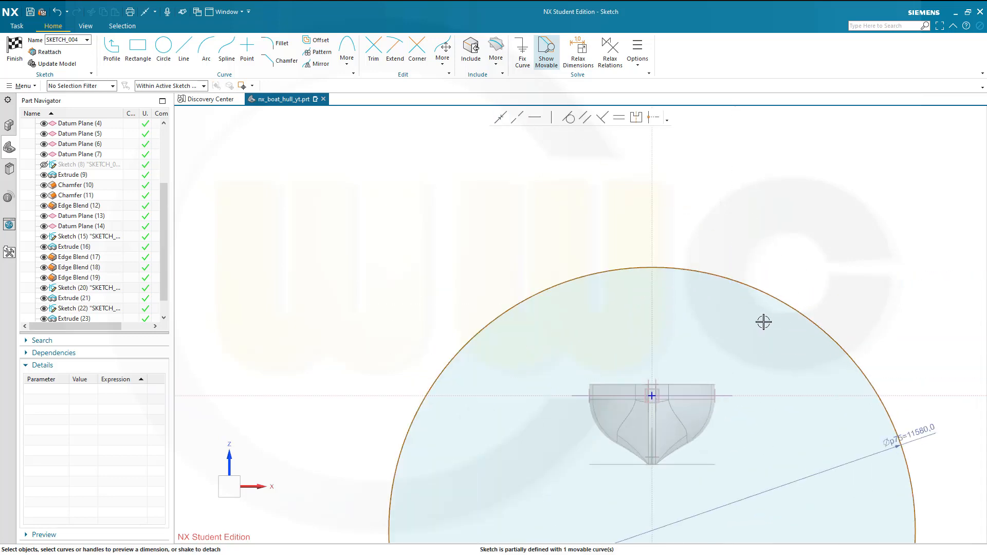
left_click(482, 65)
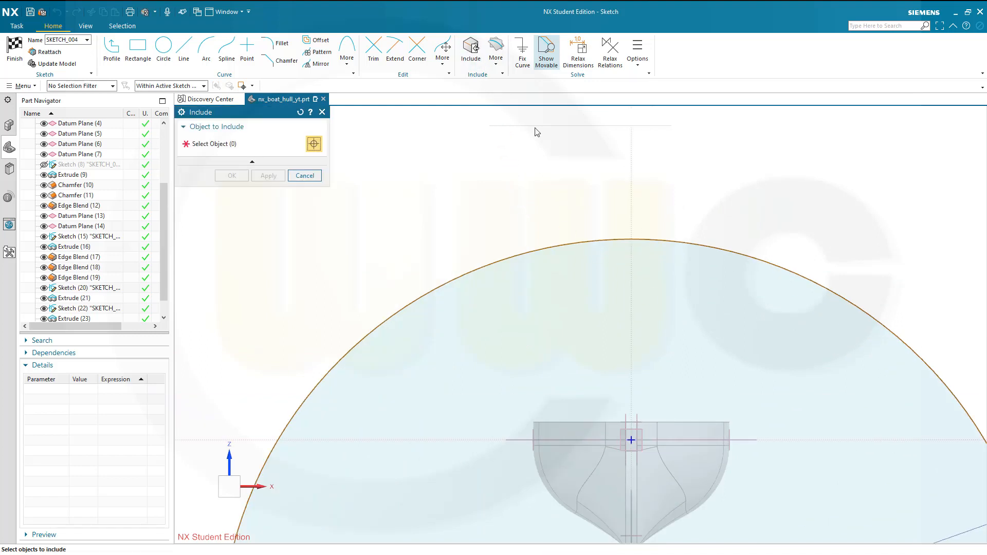
scroll(636, 425, "up", 4)
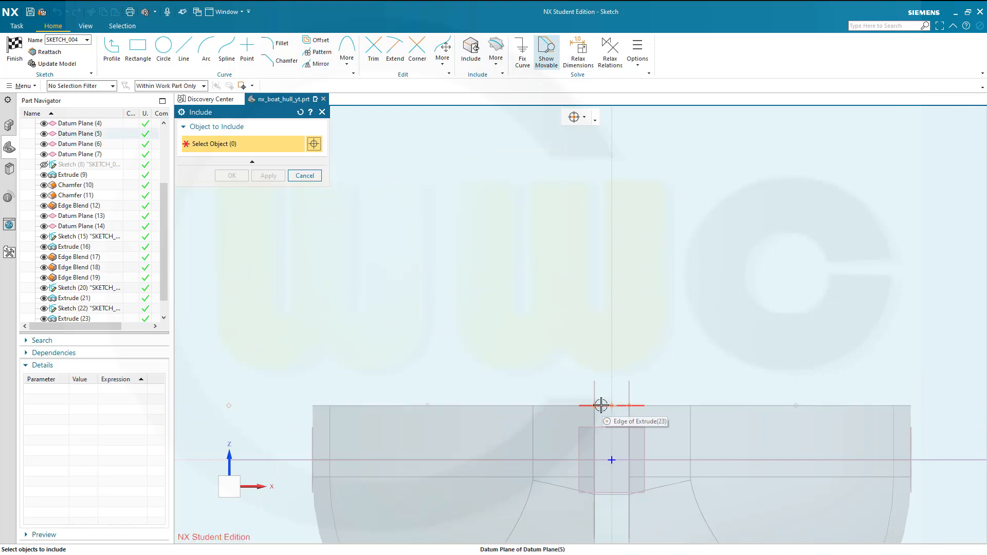
left_click(600, 405)
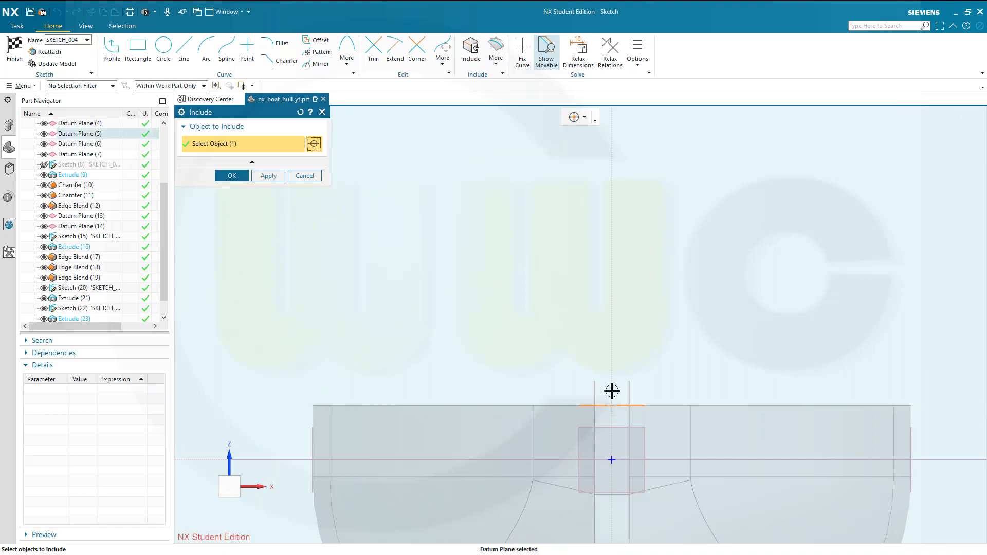
left_click(231, 176)
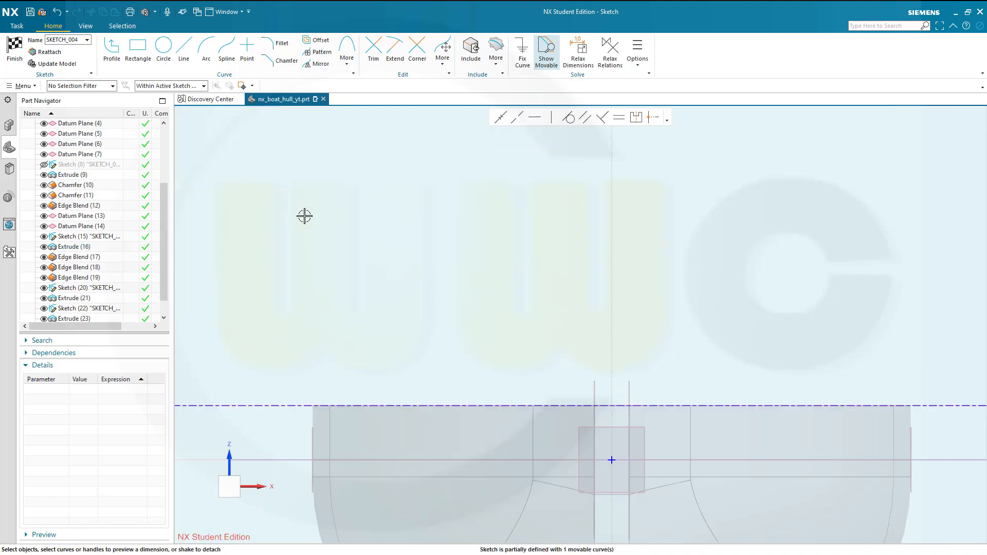
- Make the circle tangent to the included deck-level datum line
scroll(381, 242, "down", 3)
scroll(436, 259, "down", 2)
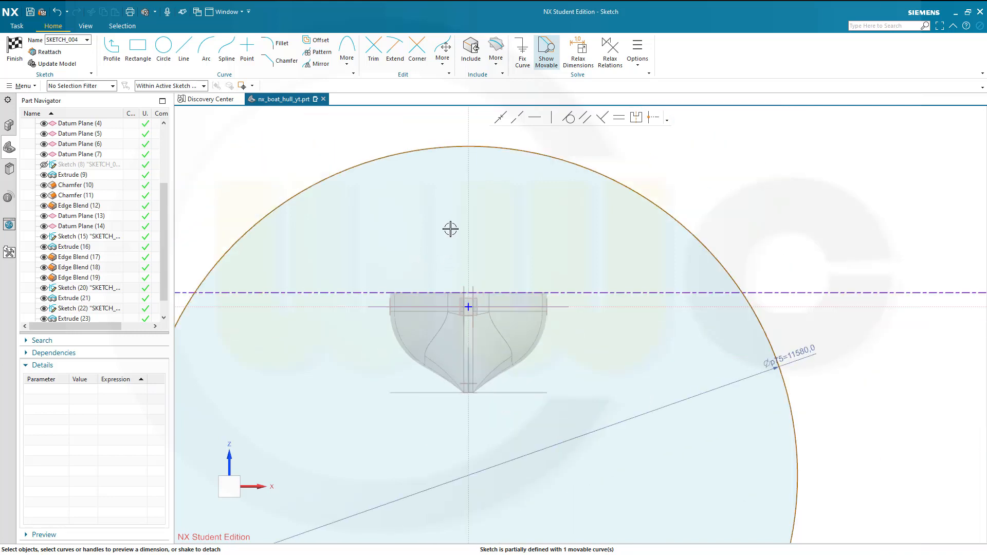
left_click(436, 148)
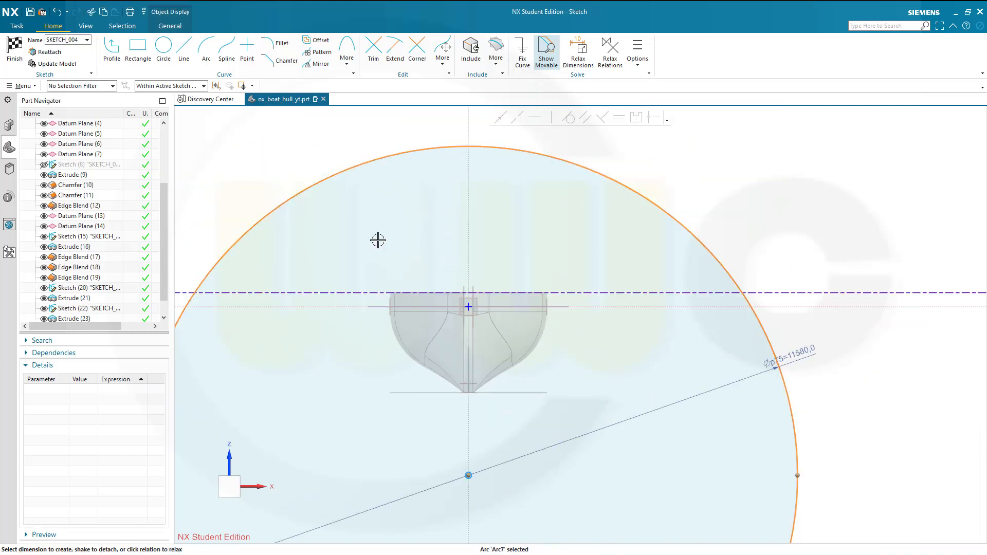
left_click(359, 291)
left_click(568, 117)
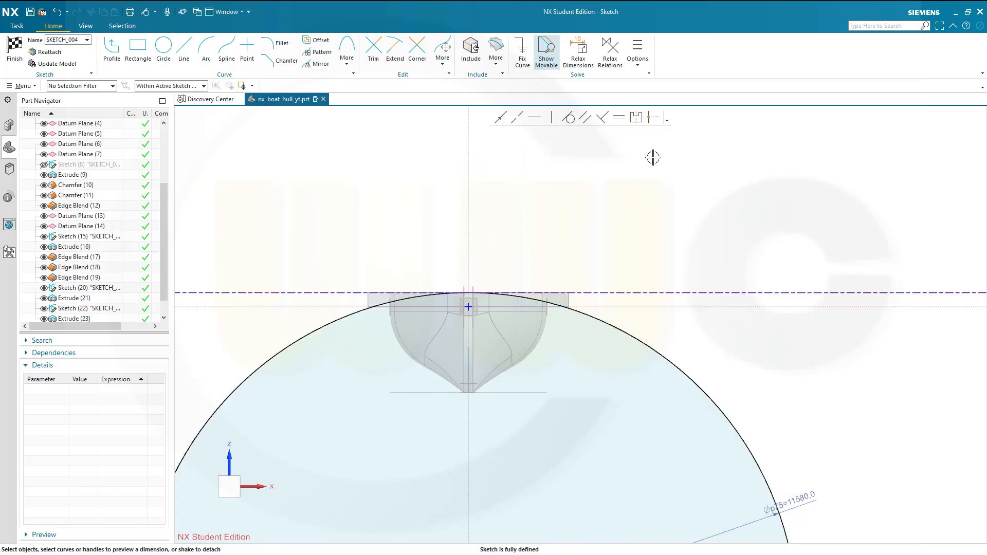
- Draw a horizontal line across the upper part of the circle, below the deck line and extending past the circle on both sides
scroll(644, 211, "down", 2)
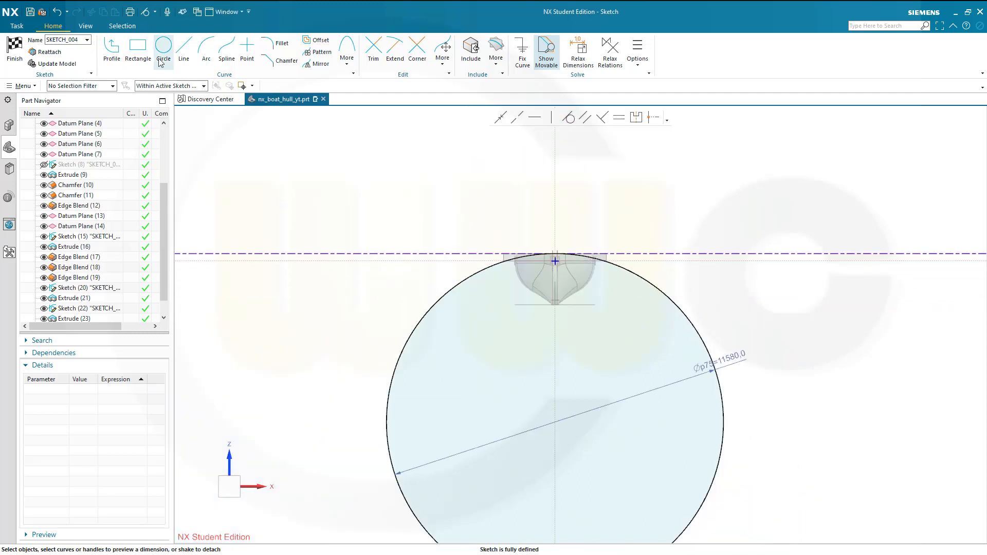
left_click(184, 48)
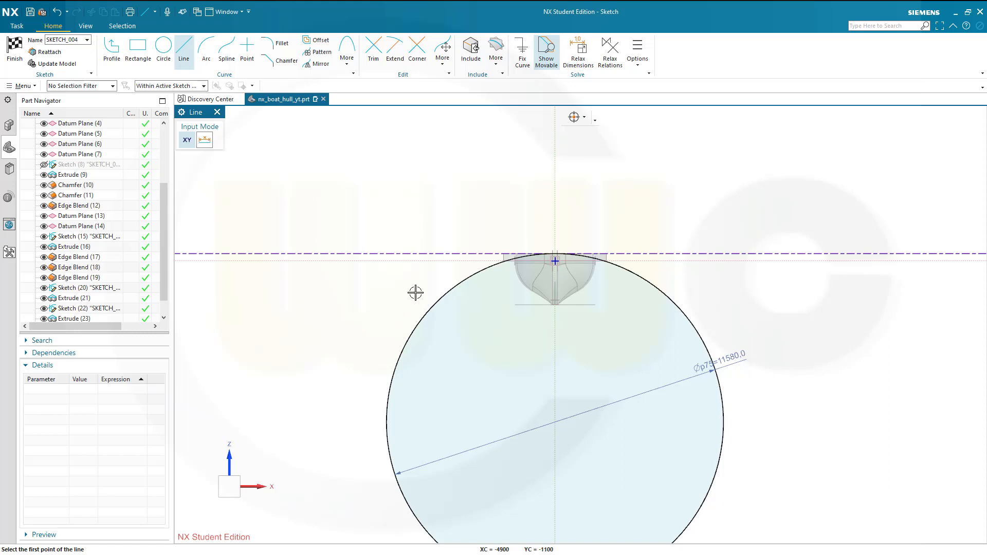
left_click(439, 279)
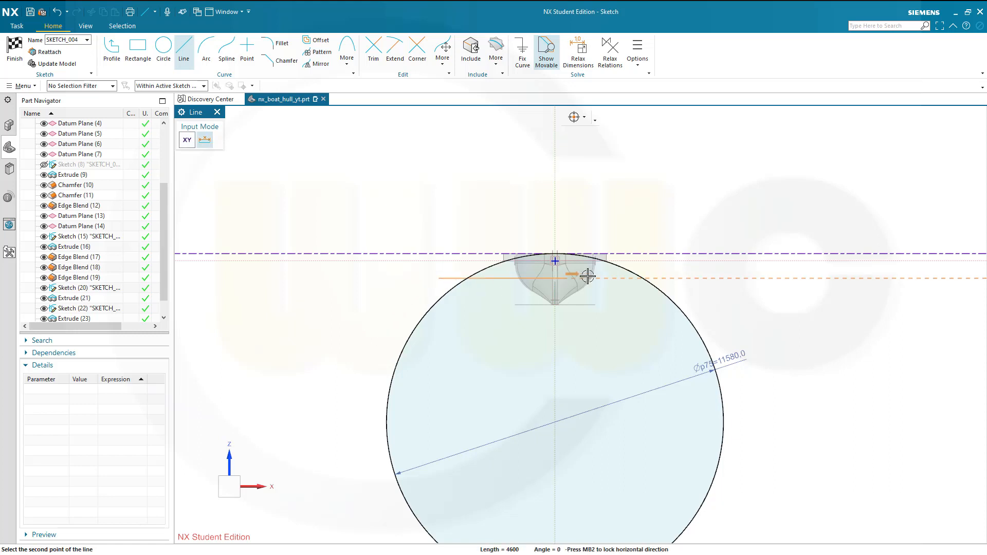
left_click(677, 276)
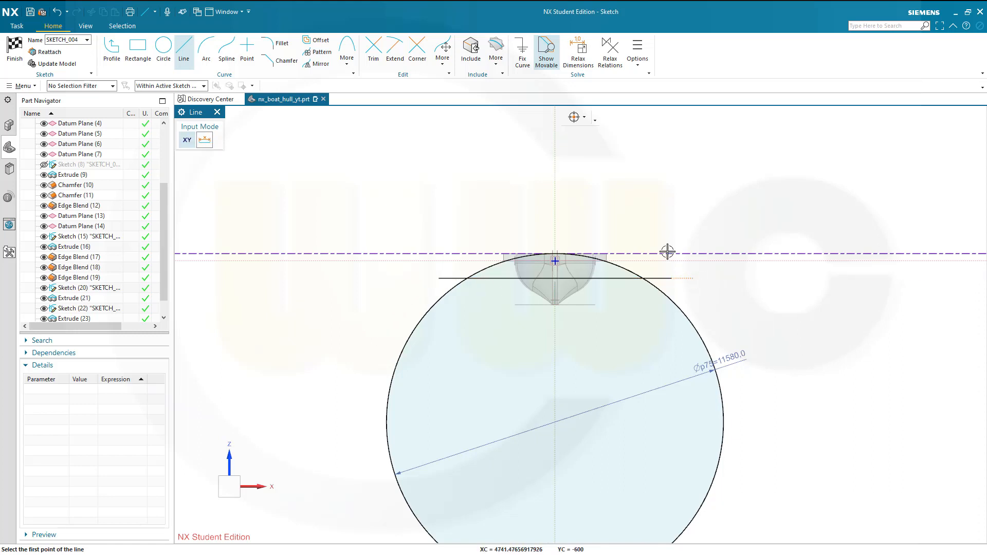
key("Escape")
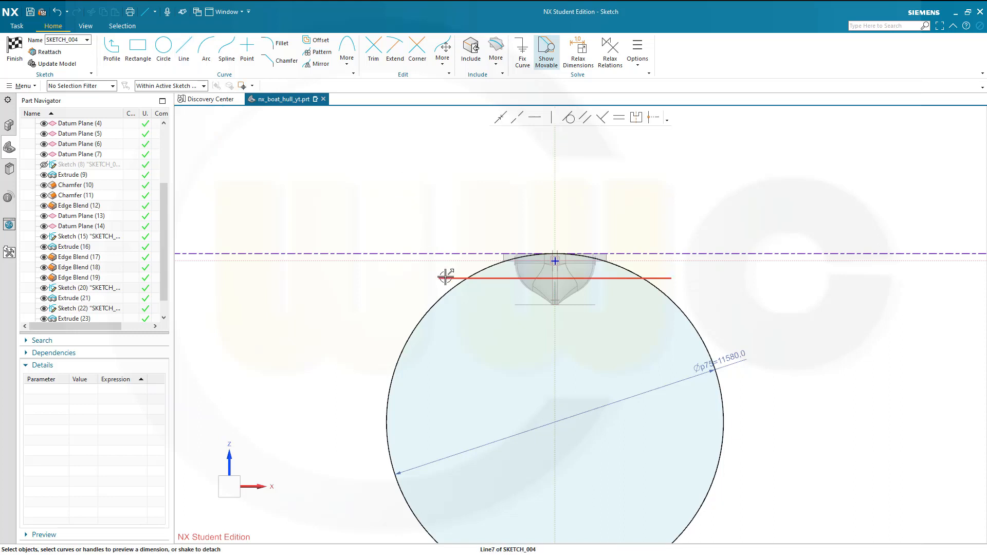
- Convert the horizontal line across the circle to a reference line
left_click(446, 277)
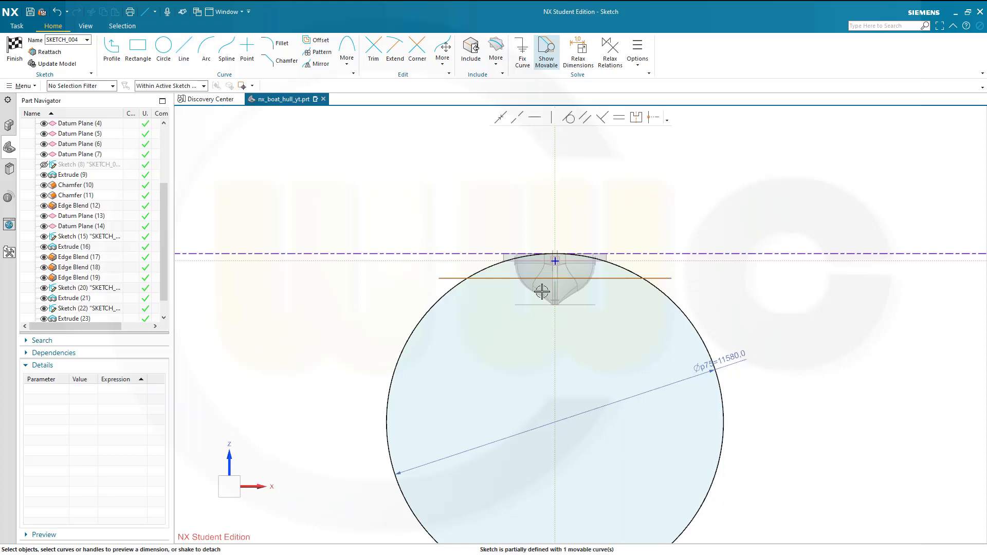
left_click(626, 279)
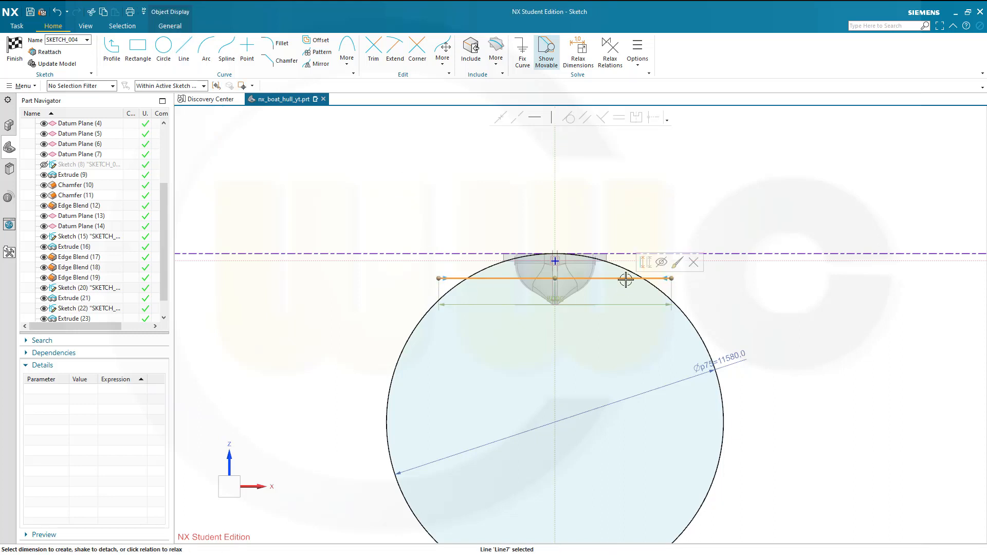
left_click(646, 262)
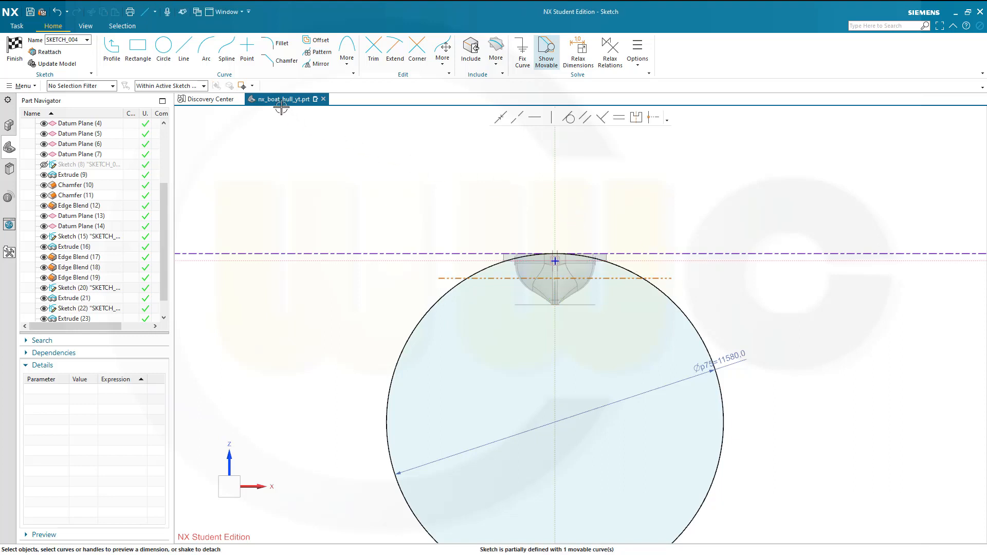
- Trim away the circle below the horizontal reference line and the line's ends outside the circle, leaving the upper arc
left_click(373, 50)
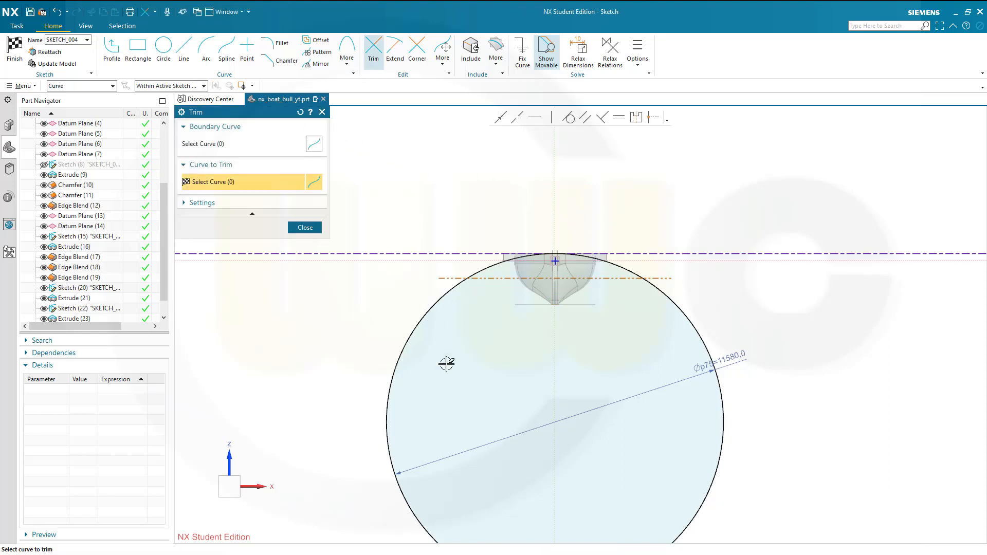
left_click(419, 324)
scroll(449, 302, "up", 4)
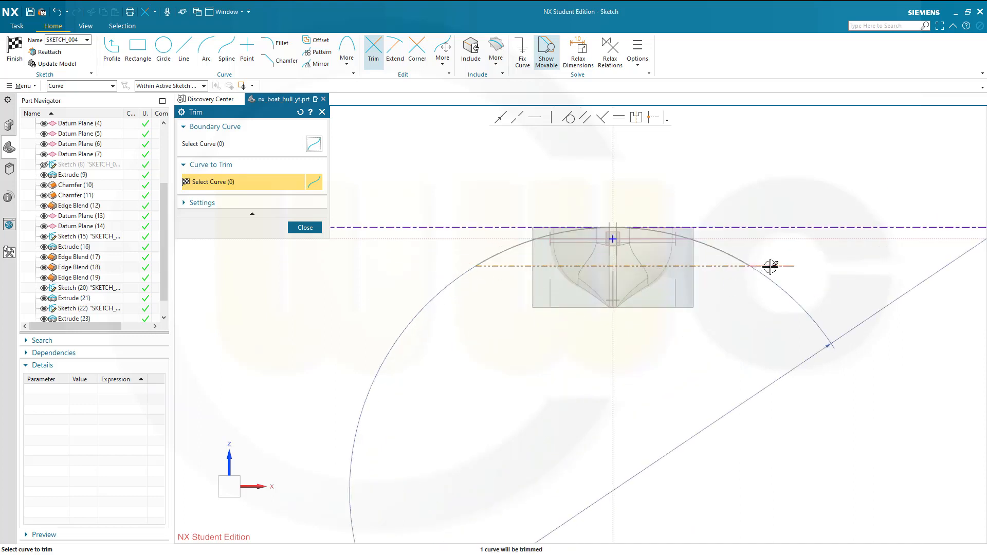
left_click(315, 227)
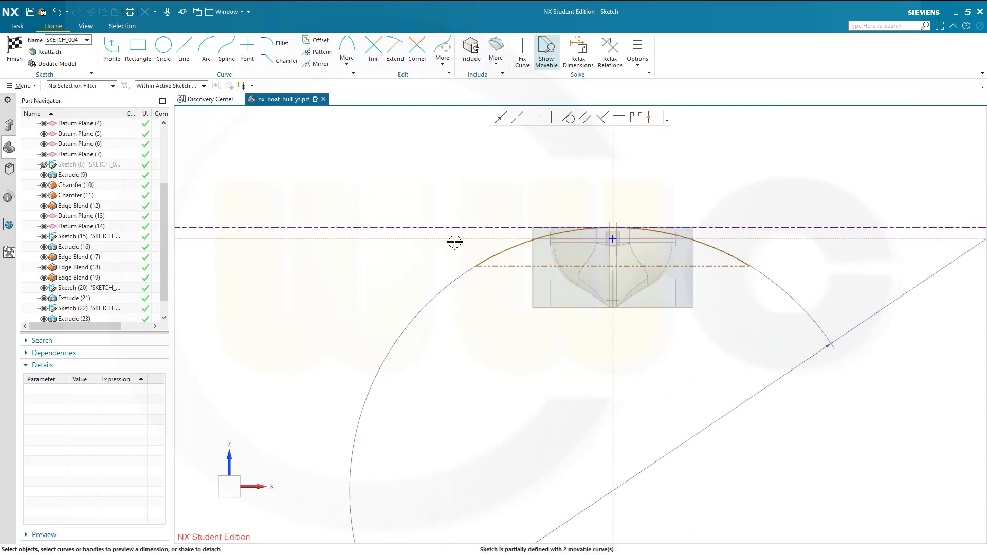
- Set the distance between the deck-level datum line and the horizontal reference line to 1000 mm and finish the sketch
left_click(479, 227)
left_click(511, 266)
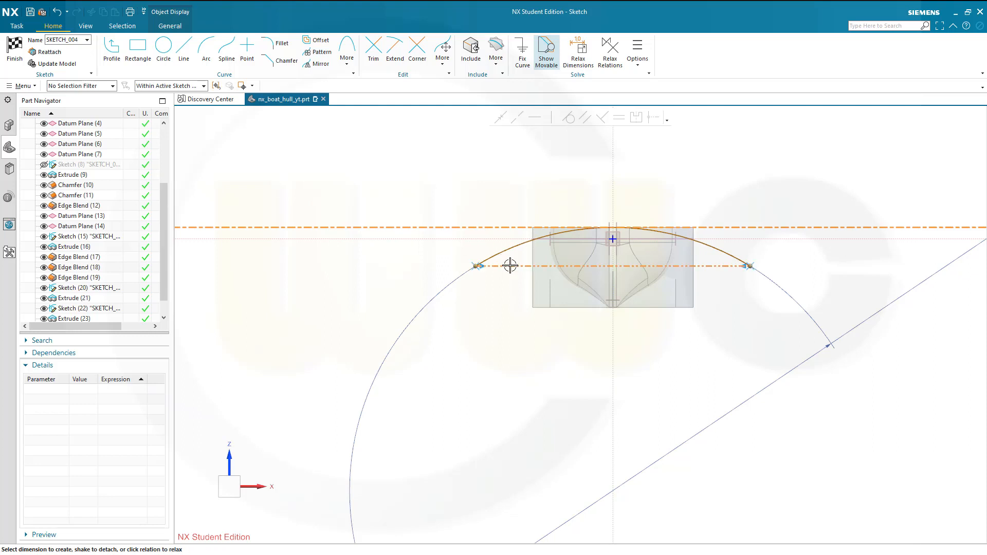
left_click(514, 249)
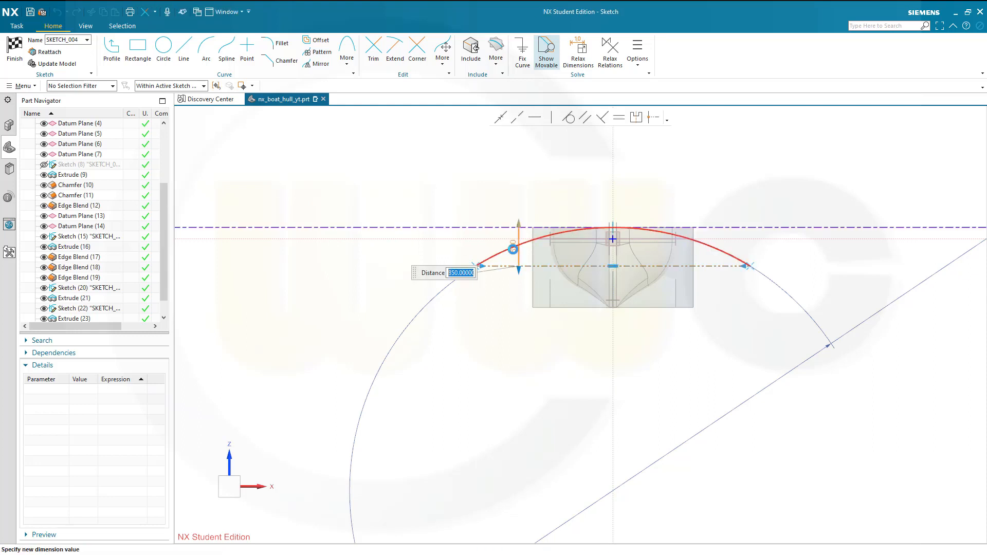
type("1000")
key("Return")
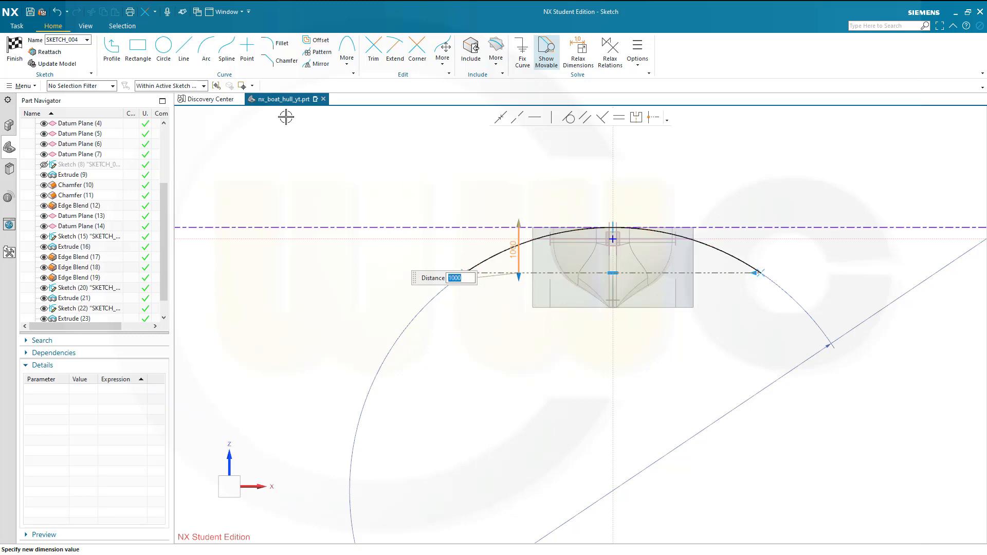
left_click(15, 51)
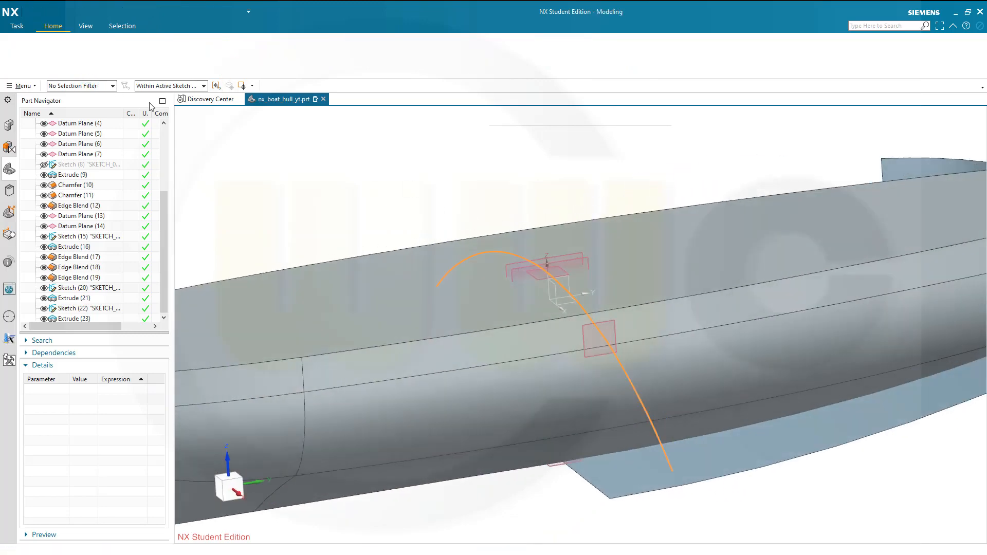
- Extrude the deck arc sketch with its start limit set to Until Selected at Datum Plane (3)
scroll(303, 151, "down", 3)
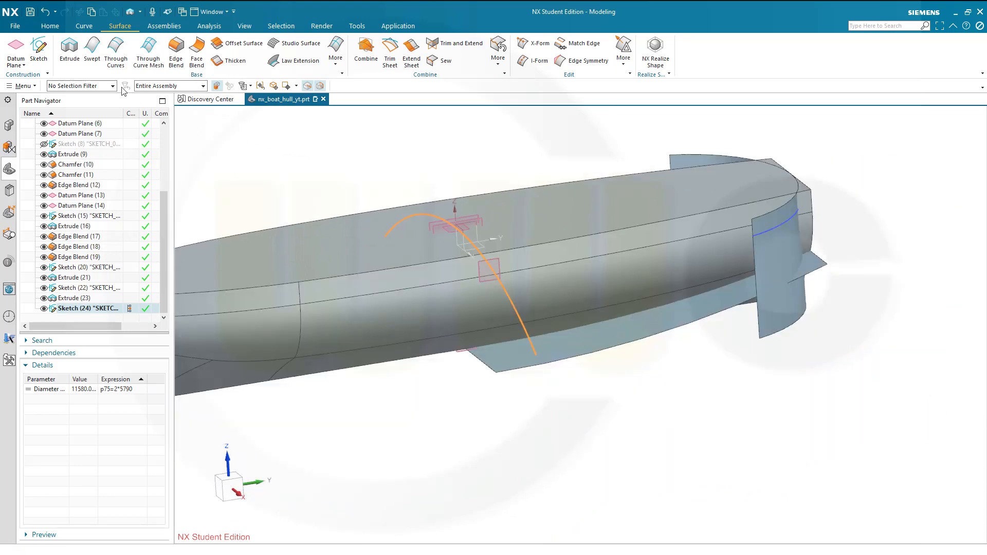
left_click(67, 48)
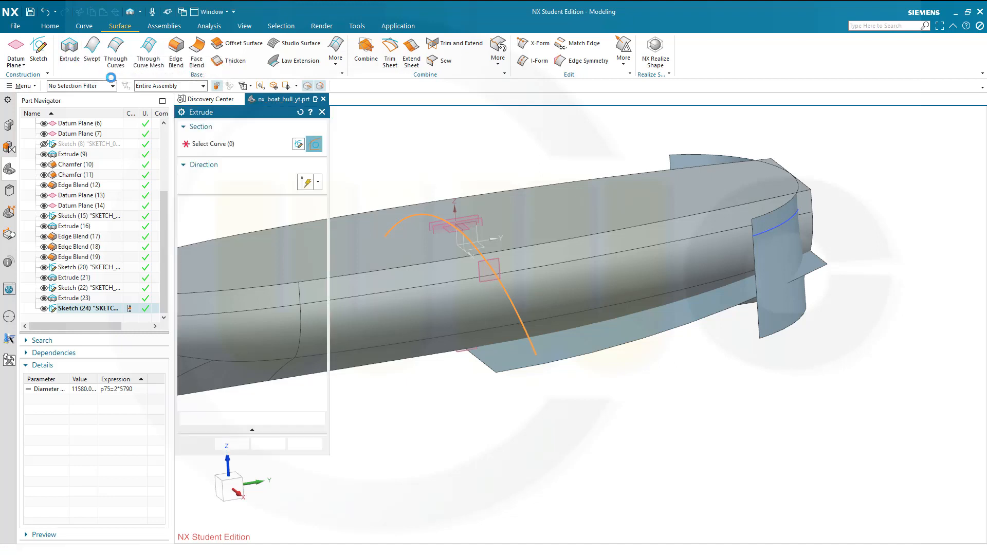
left_click(318, 219)
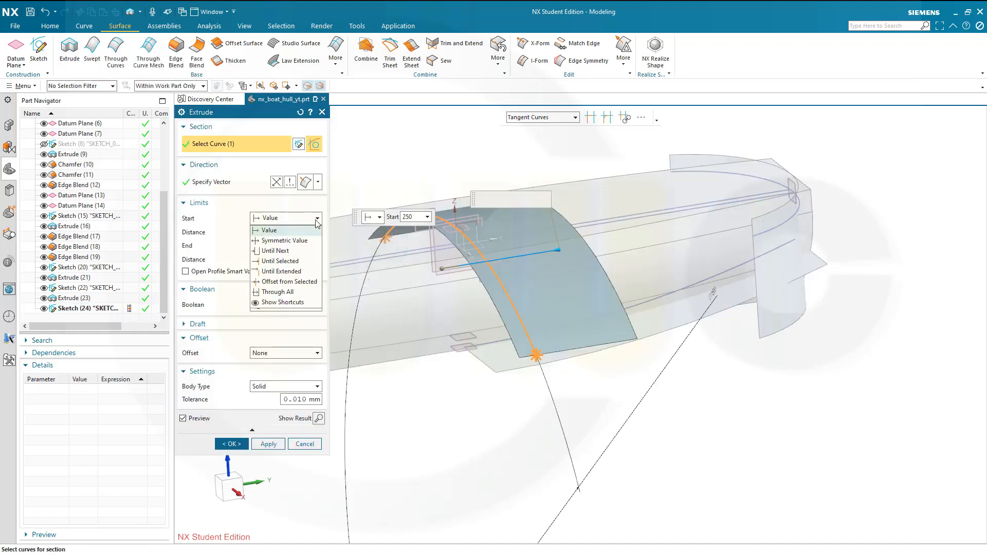
left_click(296, 263)
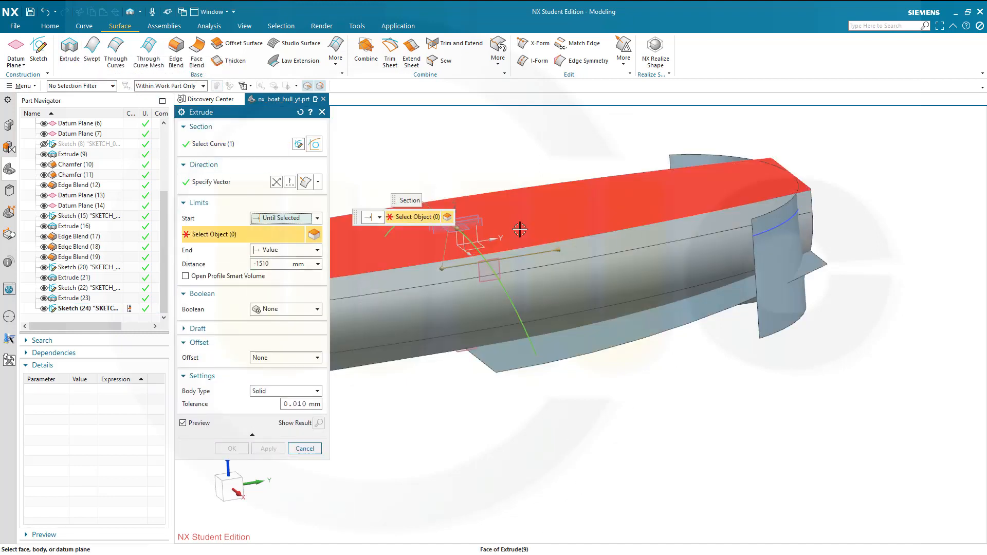
scroll(524, 231, "down", 1)
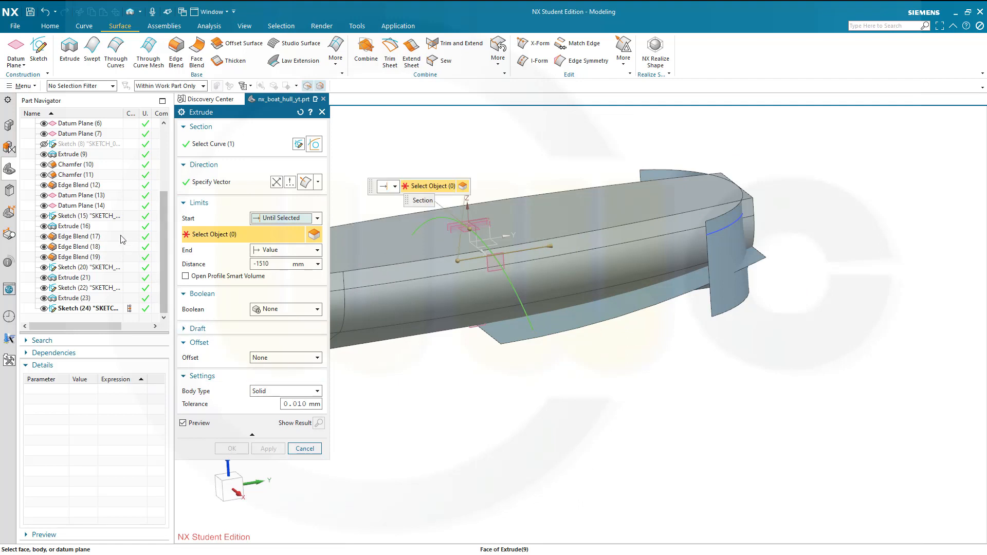
scroll(104, 227, "up", 3)
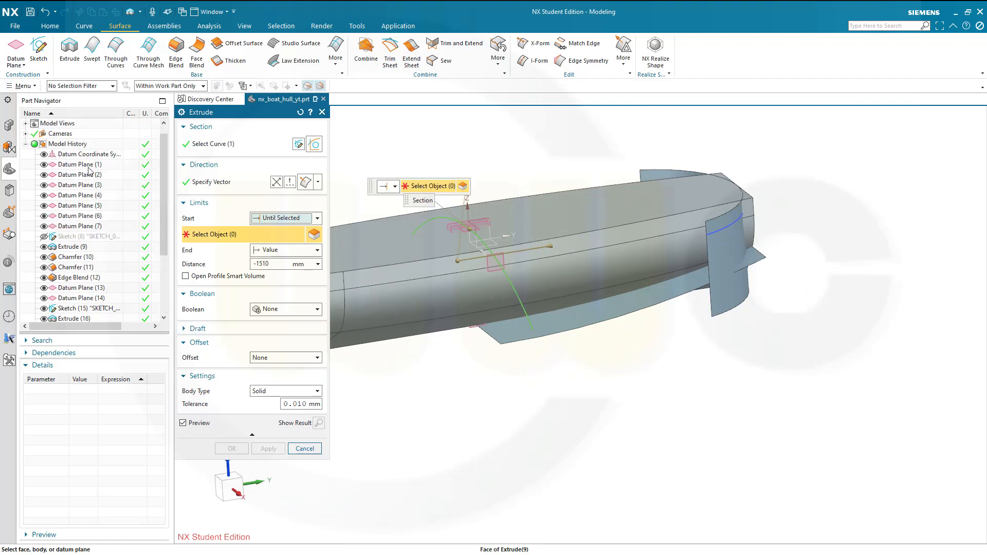
left_click(90, 166)
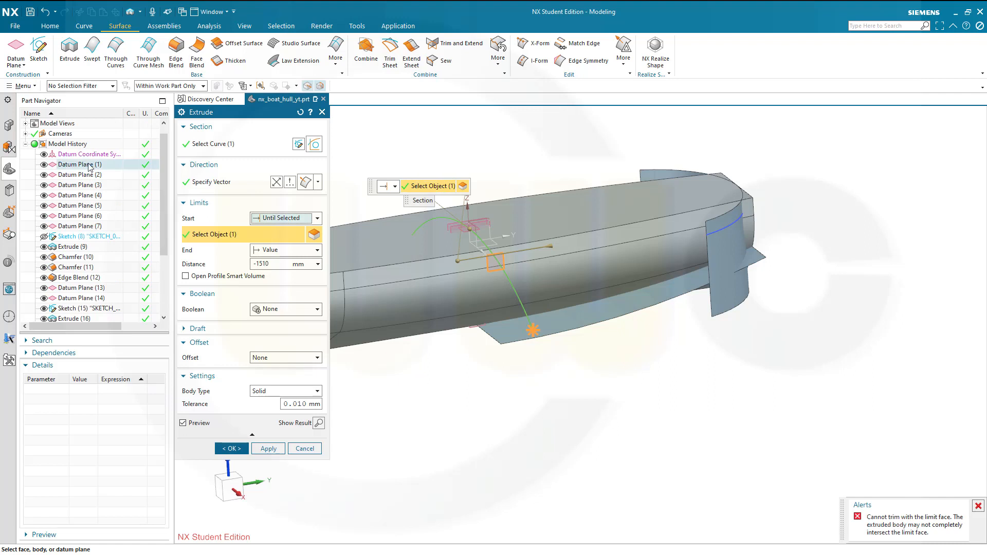
left_click(315, 251)
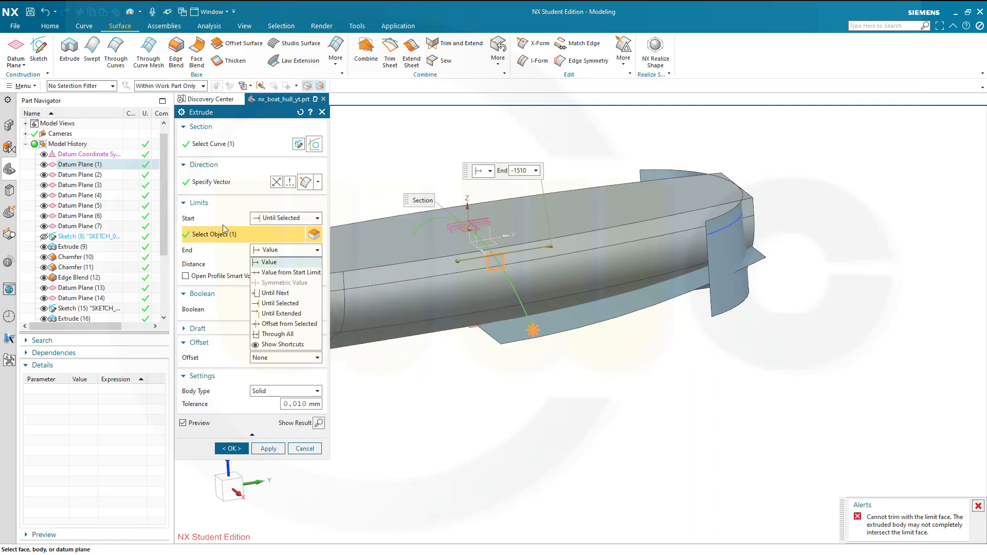
left_click(88, 162)
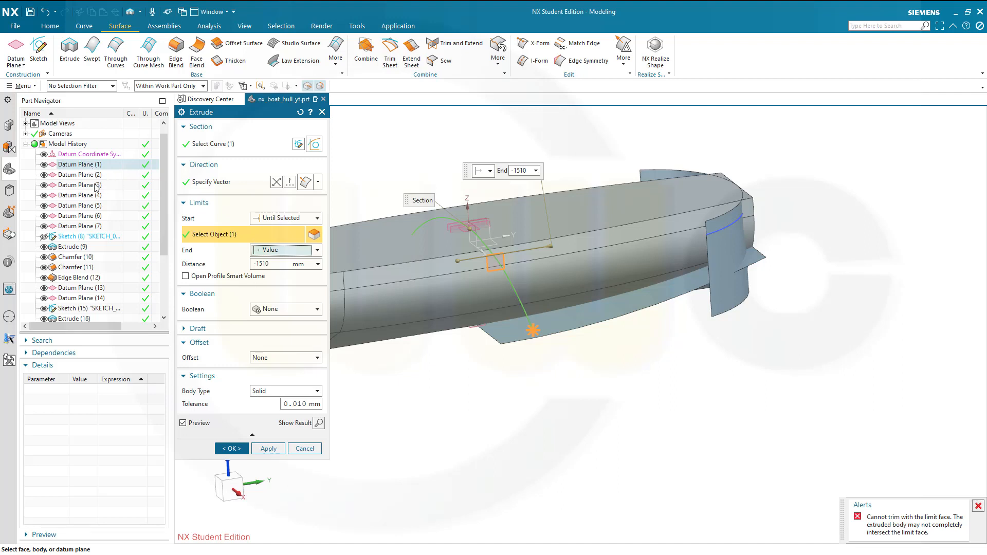
left_click(94, 187)
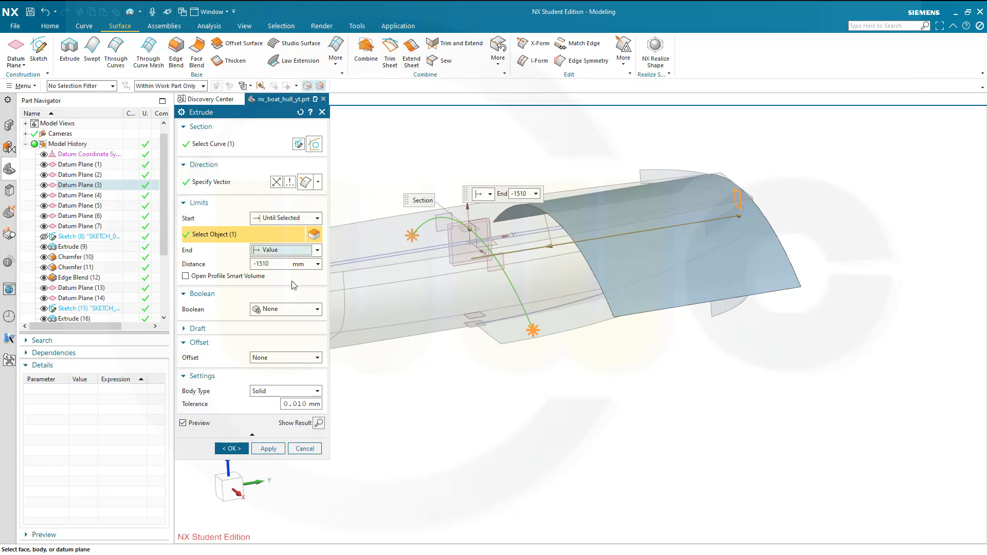
- Set the arc extrusion's end limit to Until Selected at Datum Plane (4) and create the sheet
left_click(317, 250)
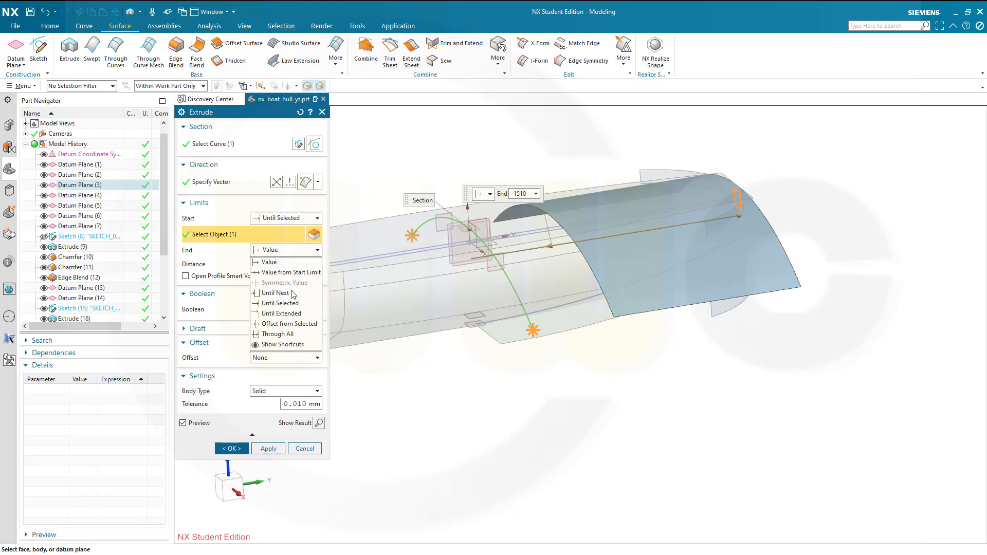
left_click(281, 304)
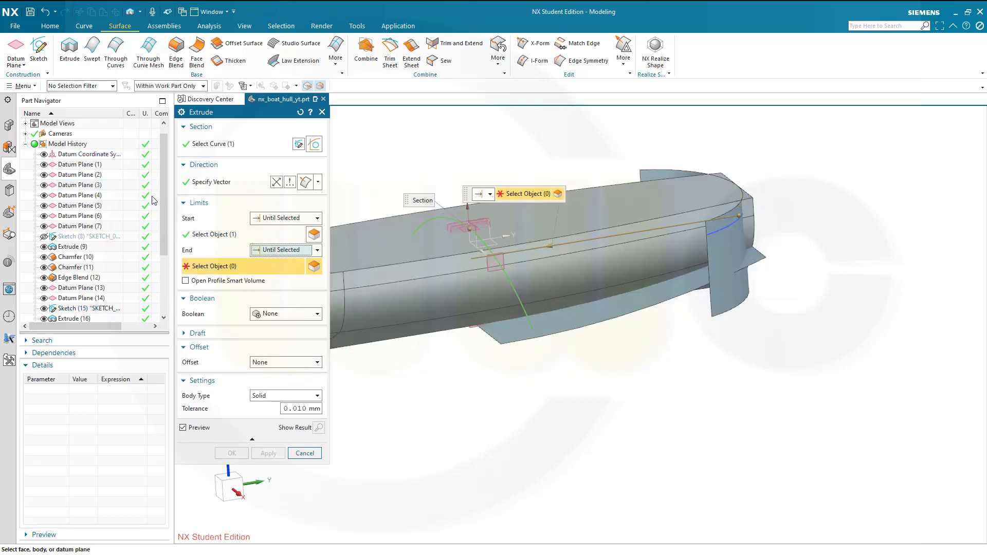
left_click(98, 196)
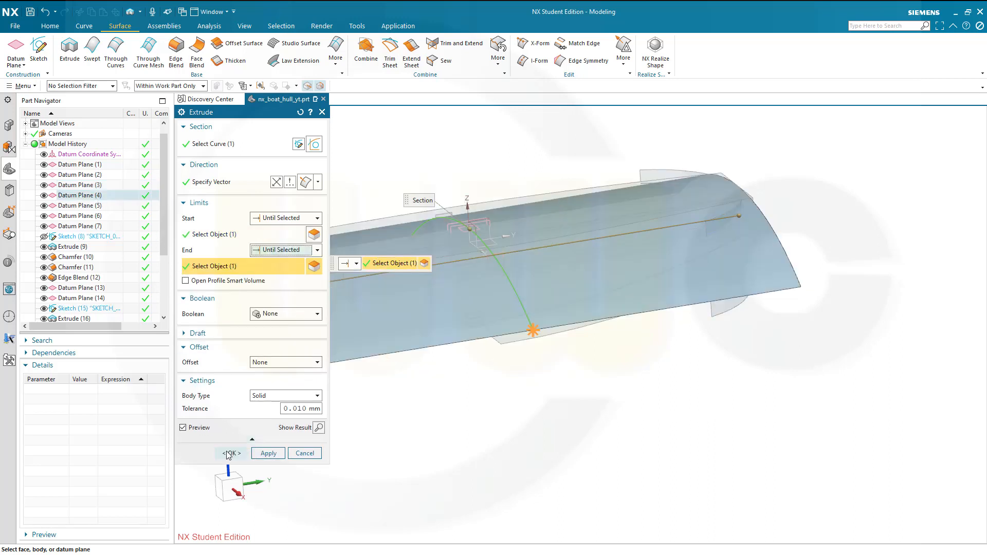
left_click(231, 453)
- Trim the solid hull body with the extruded arc sheet, removing the material above it and keeping the hull below
mouse_move(396, 406)
middle_mouse_down()
mouse_move(452, 420)
mouse_move(441, 406)
mouse_move(443, 421)
mouse_move(503, 420)
middle_mouse_up()
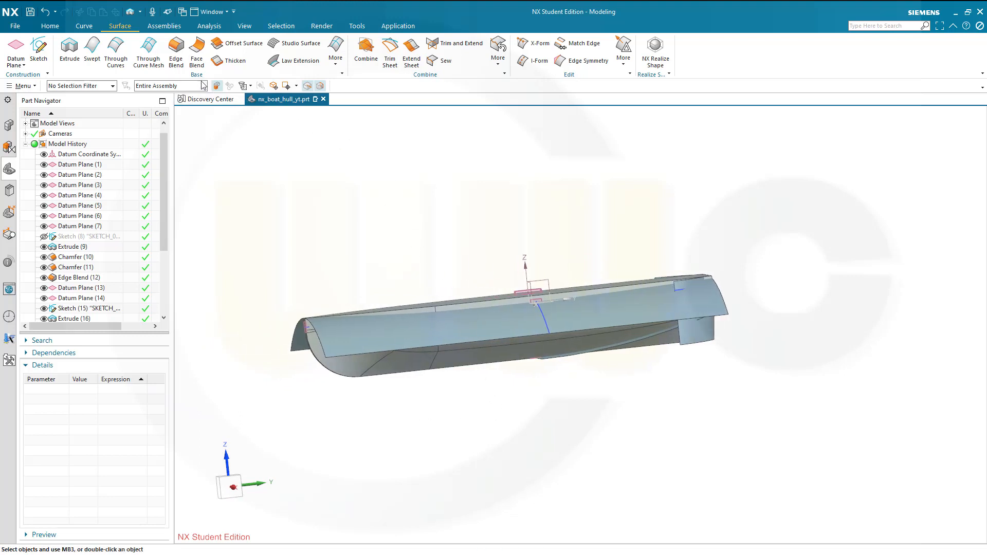
left_click(50, 25)
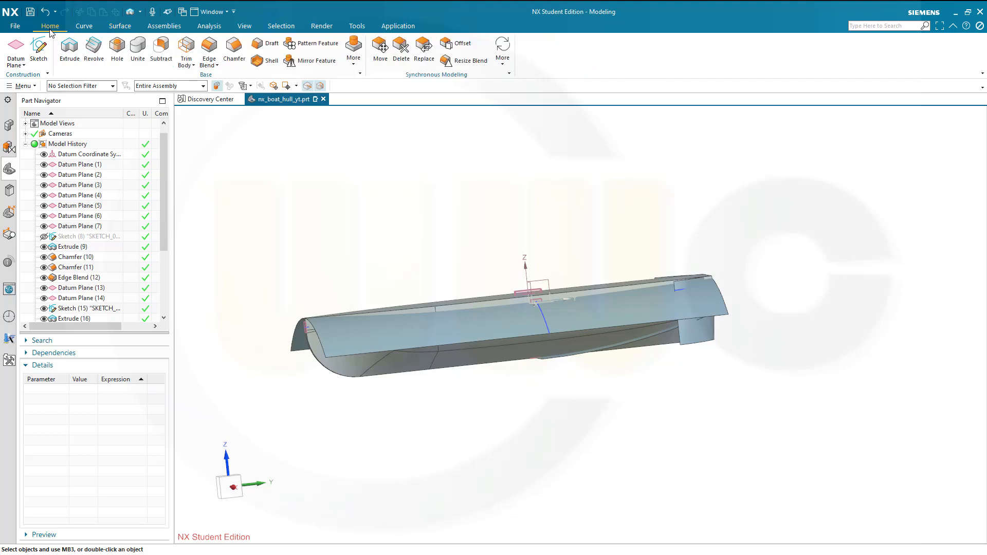
left_click(186, 51)
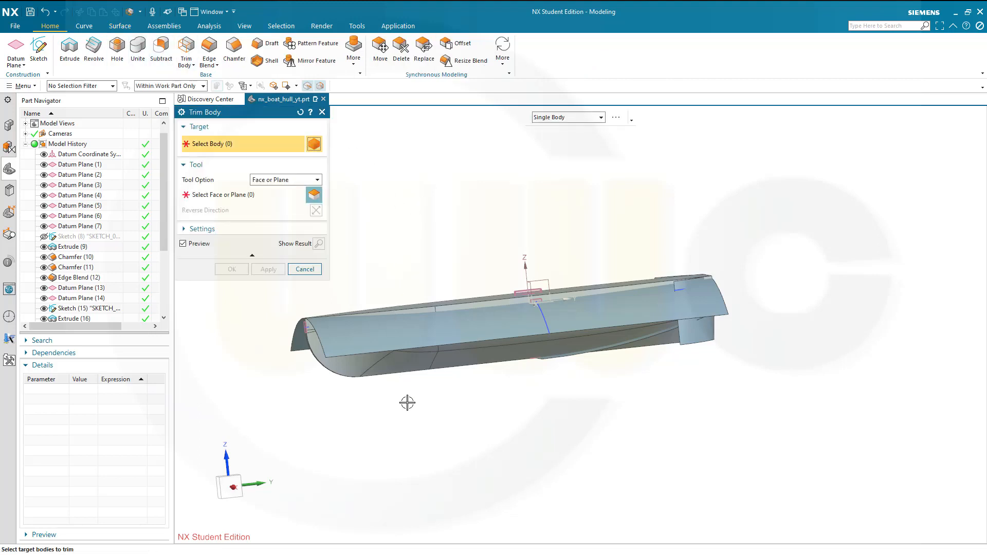
left_click(382, 372)
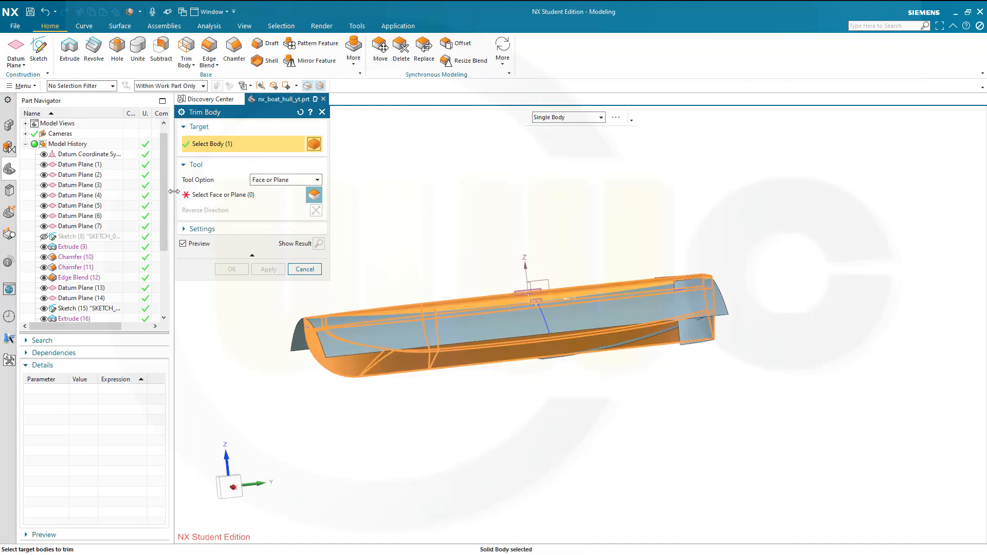
left_click(207, 198)
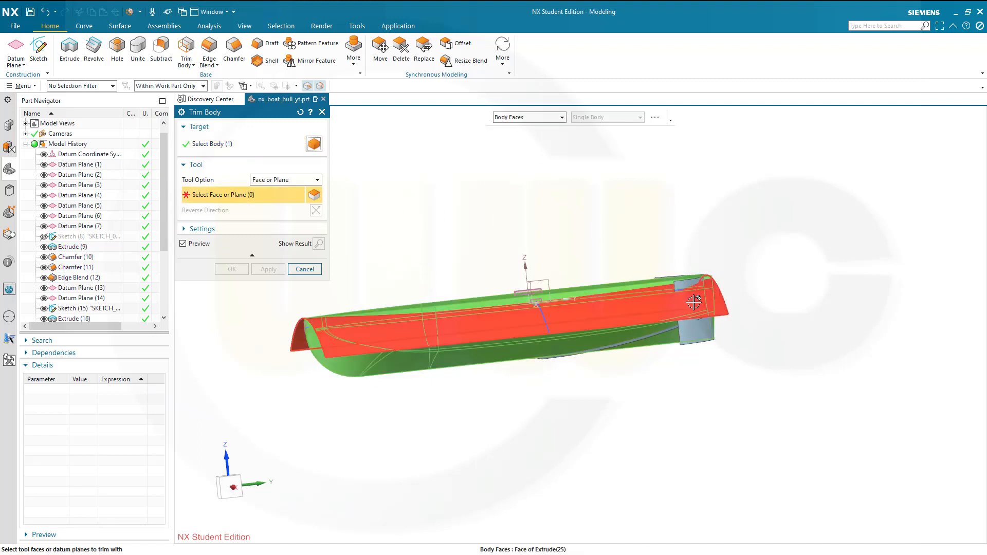
left_click(713, 288)
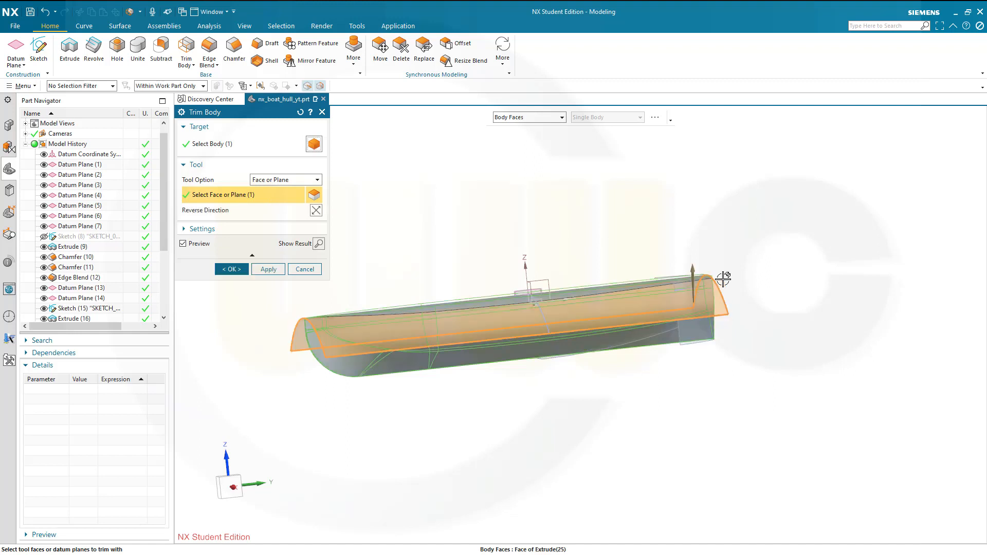
double_click(694, 267)
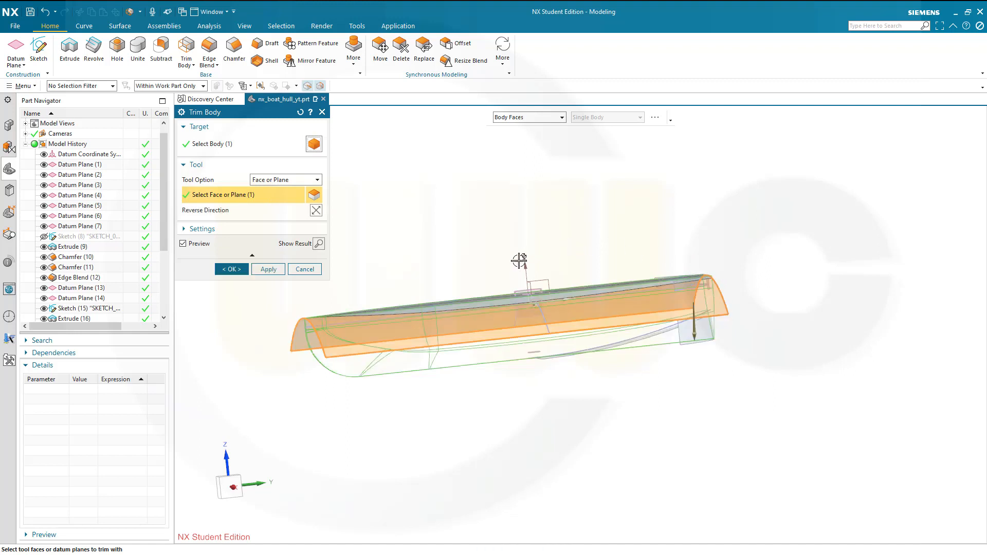
middle_click_drag(519, 261, 522, 282)
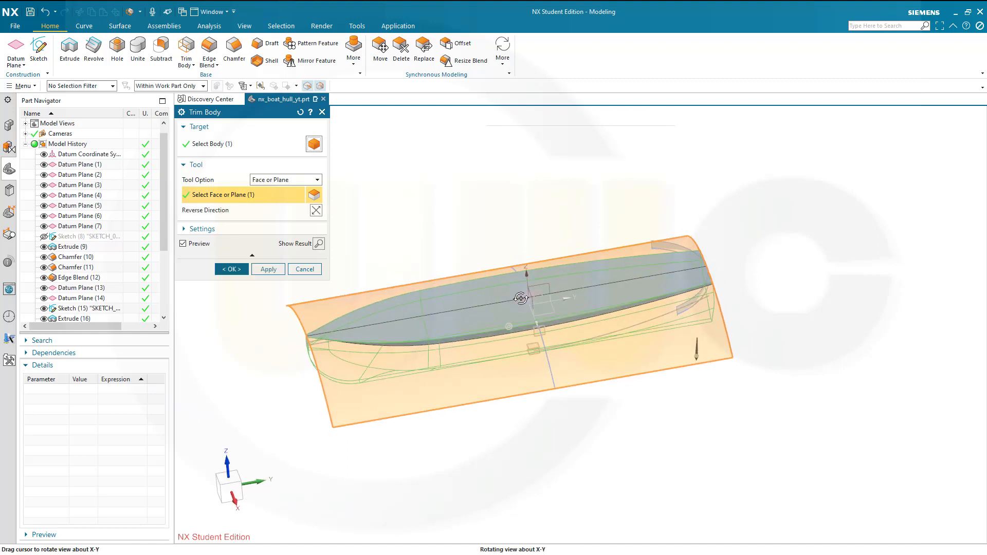
left_click(316, 210)
left_click(268, 270)
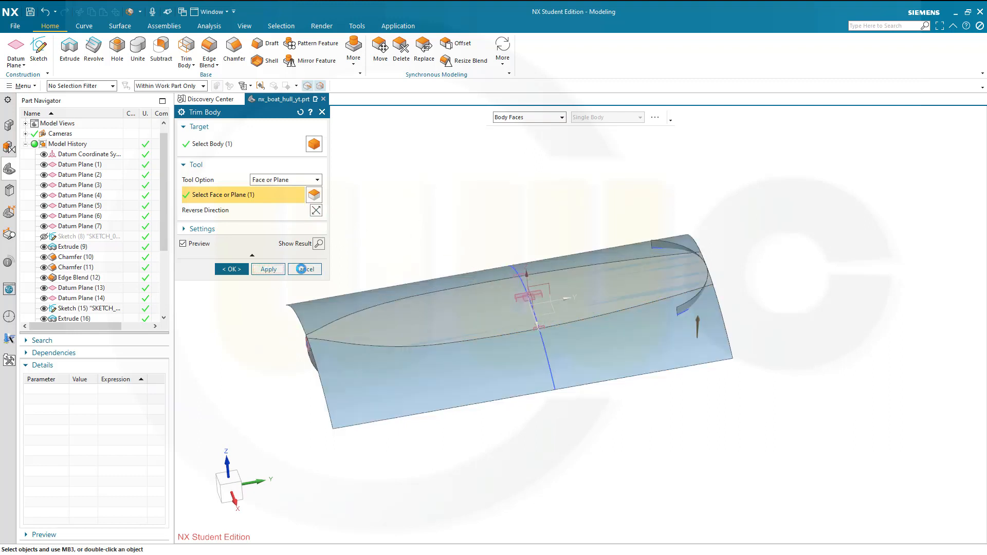
- Trim the hull body with the curved vertical sheet at the stern, removing the end beyond it
middle_click_drag(480, 251, 464, 225)
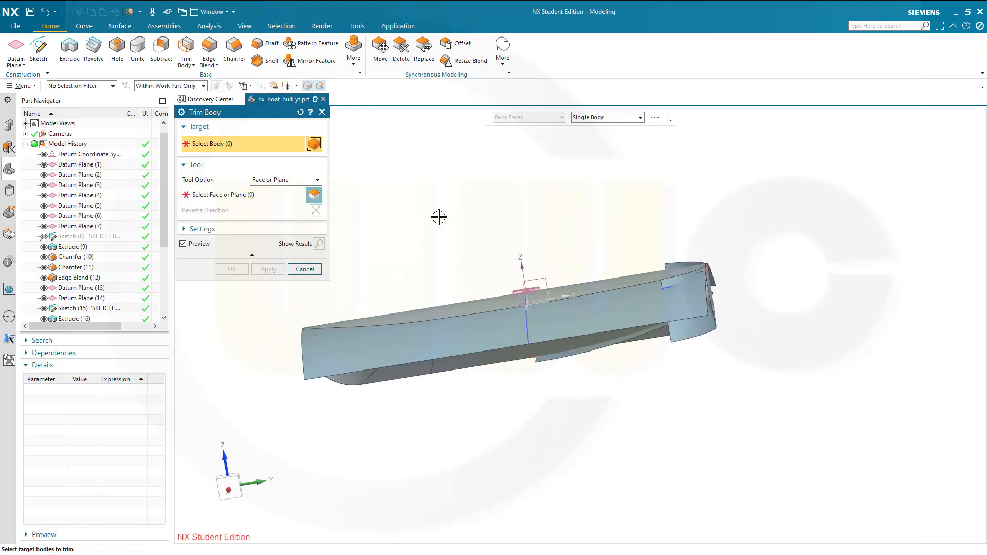
left_click(414, 366)
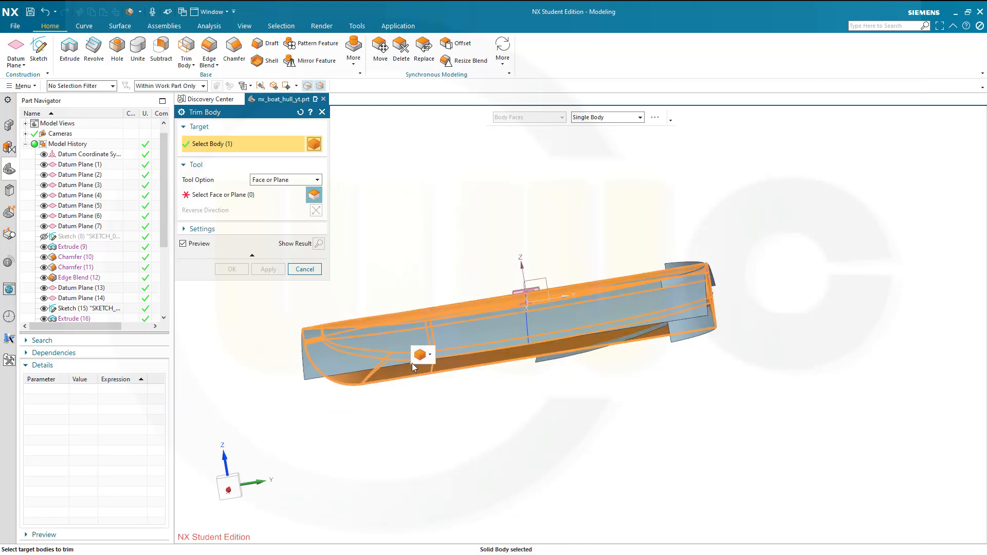
left_click(221, 195)
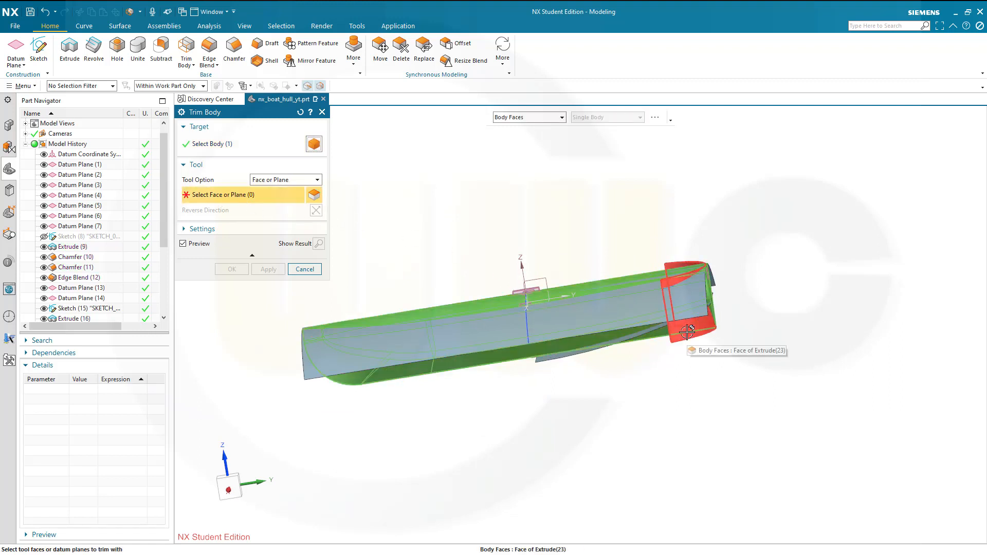
left_click(688, 333)
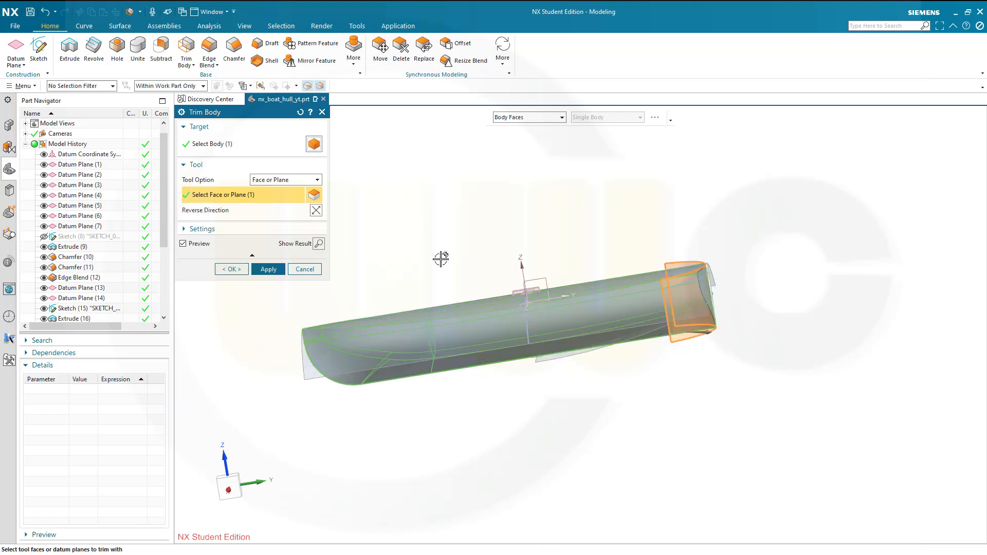
left_click(267, 270)
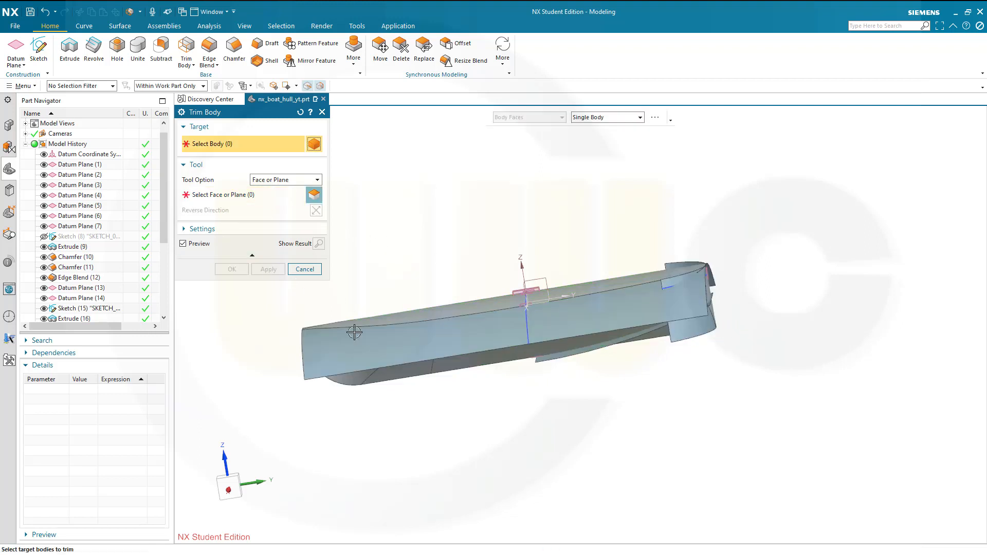
- Trim the hull body with the curved sheet under the rear of the hull, removing the material below it
left_click(375, 381)
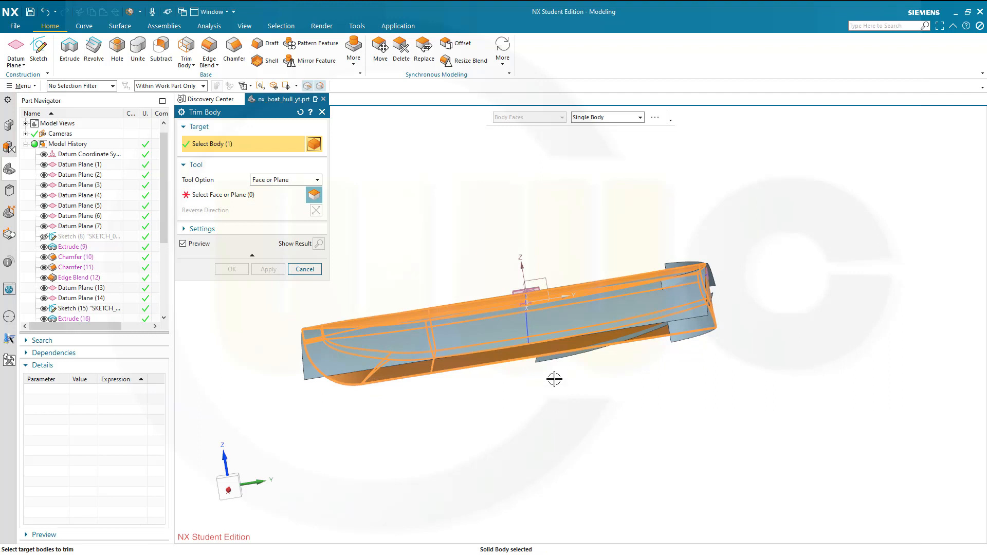
left_click(247, 197)
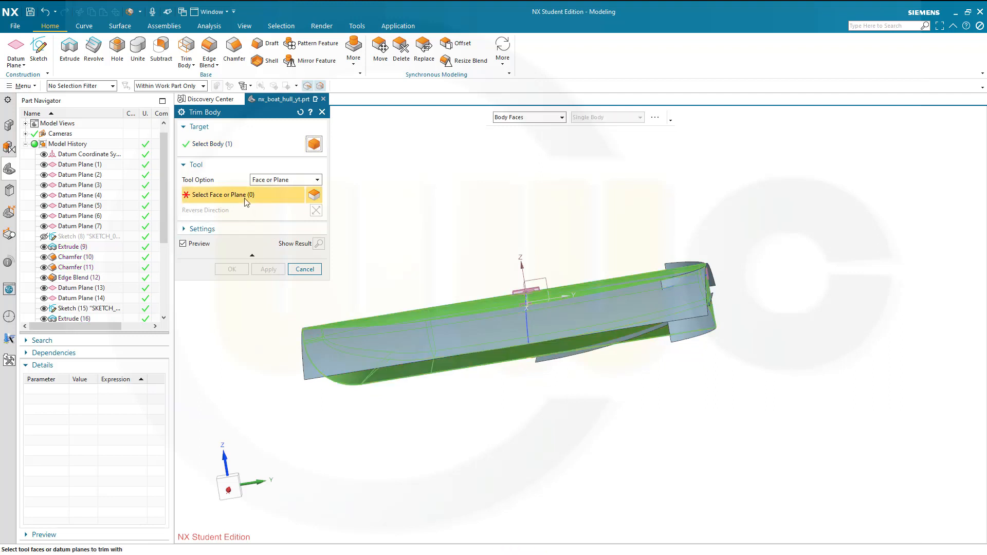
left_click(562, 359)
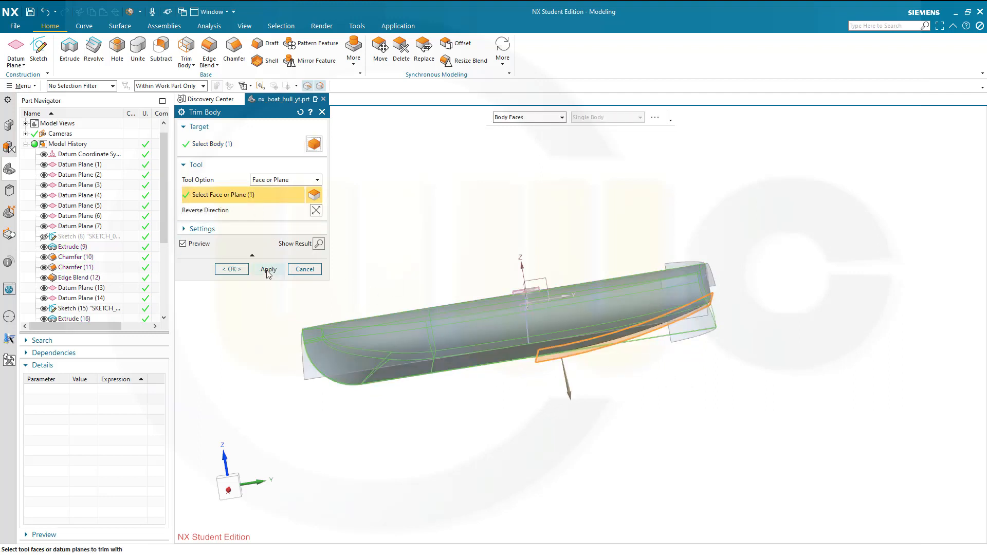
left_click(232, 269)
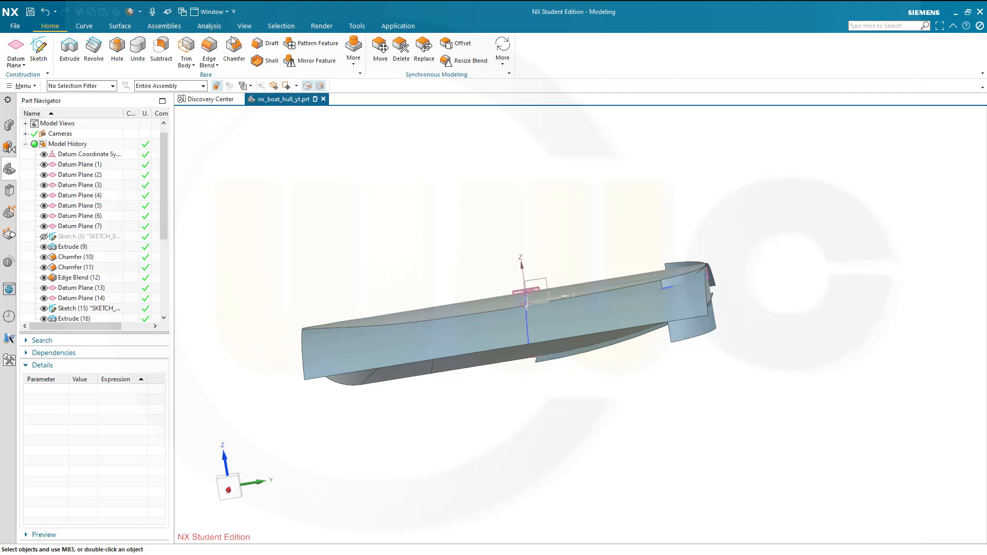
- Add the Show and Hide command to the Quick Access Toolbar and open its dialog
left_click(243, 27)
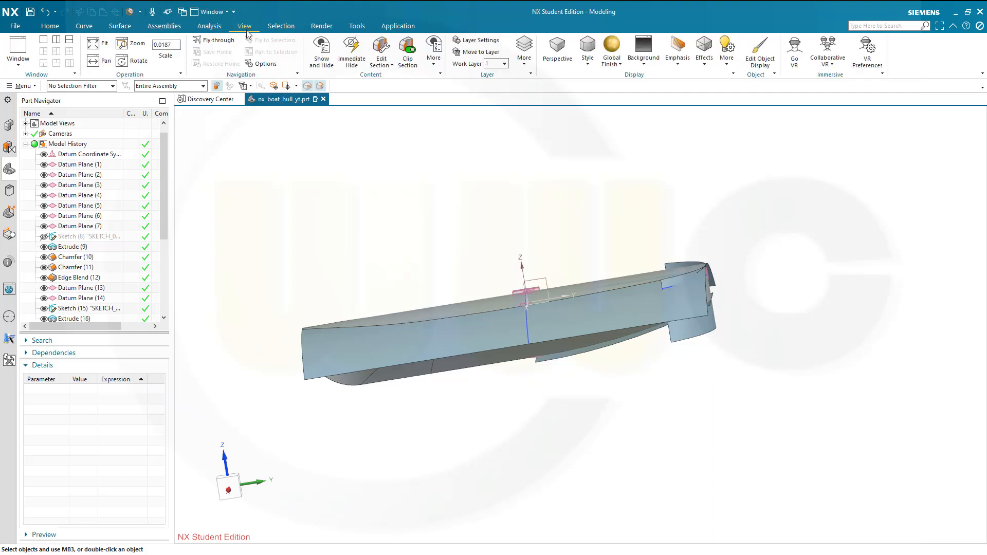
right_click(323, 50)
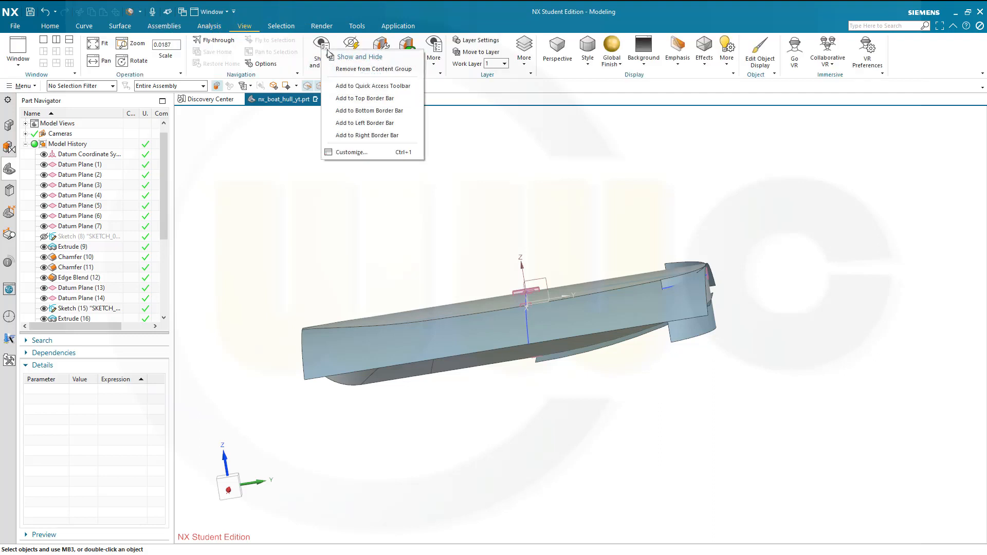
left_click(406, 90)
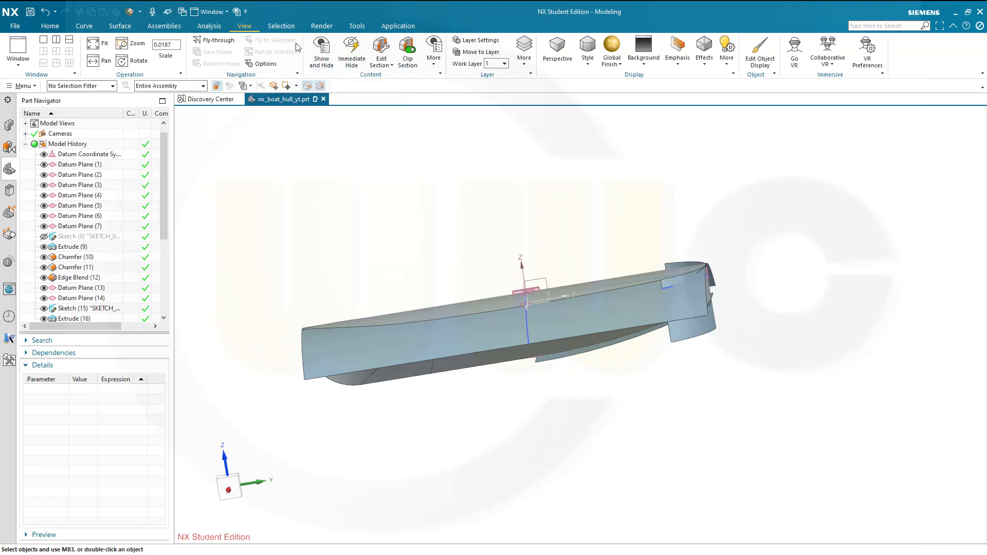
left_click(238, 12)
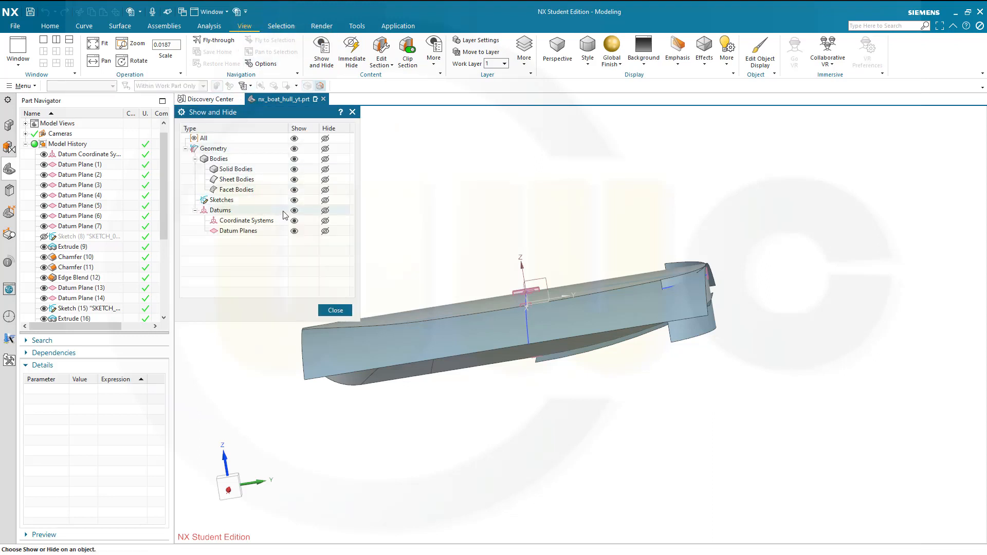
- Hide all sketches and sheet bodies, keeping the solid hull and datums displayed, and close the visibility dialog
left_click(325, 200)
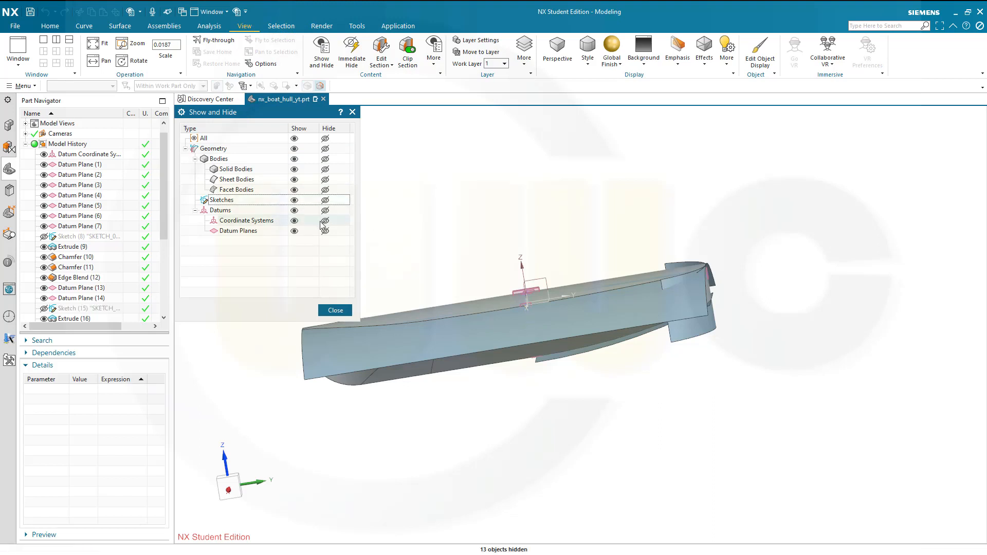
left_click(325, 180)
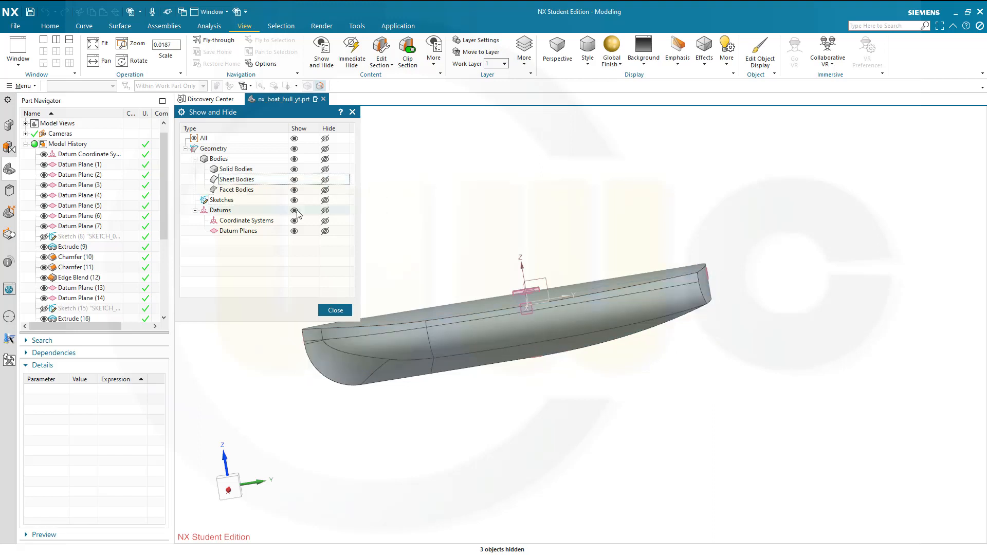
left_click(334, 310)
- Round both long edges of the keel strip and the outer edge chain around the transom with 40 mm edge blends
middle_click_drag(383, 247, 391, 212)
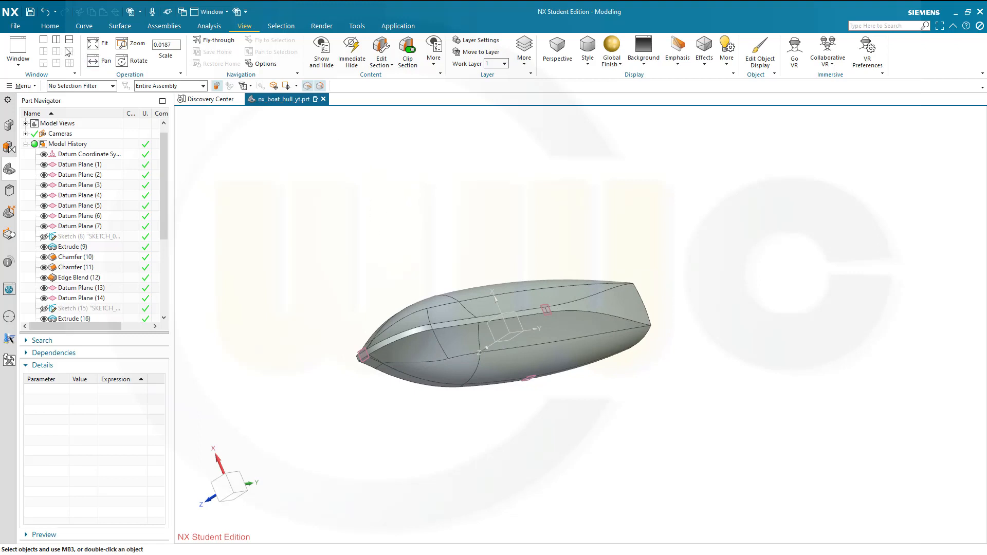
left_click(53, 29)
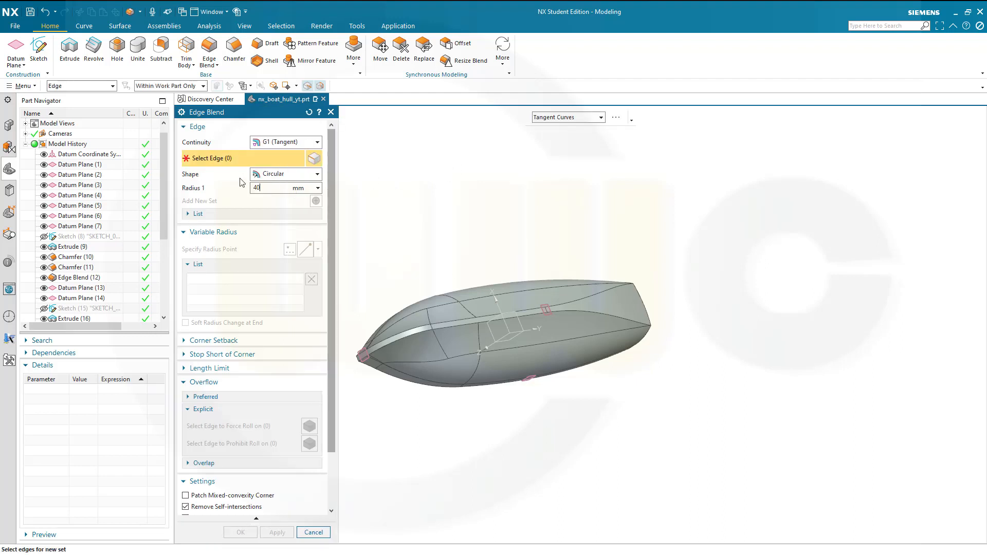
key("Tab")
scroll(421, 319, "up", 2)
left_click(428, 330)
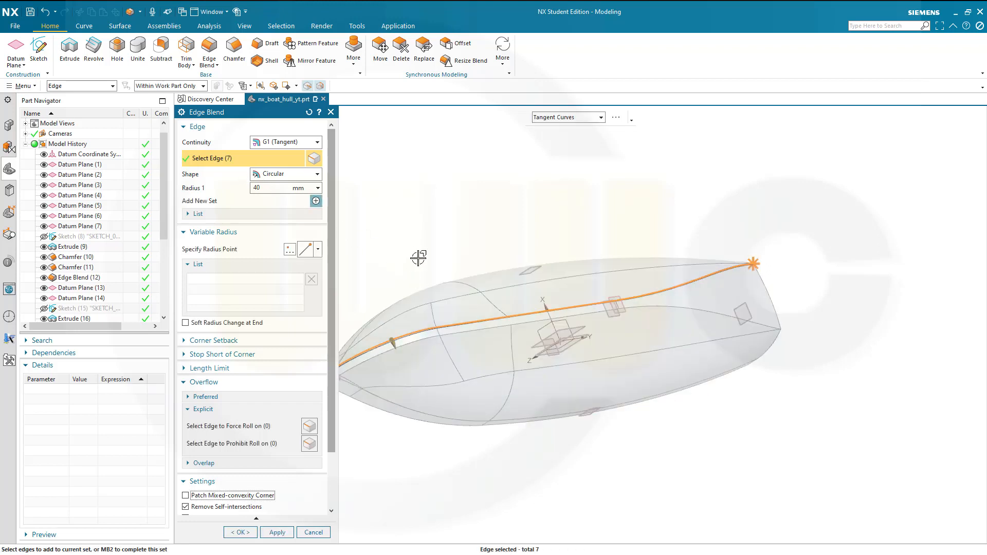
left_click(427, 338)
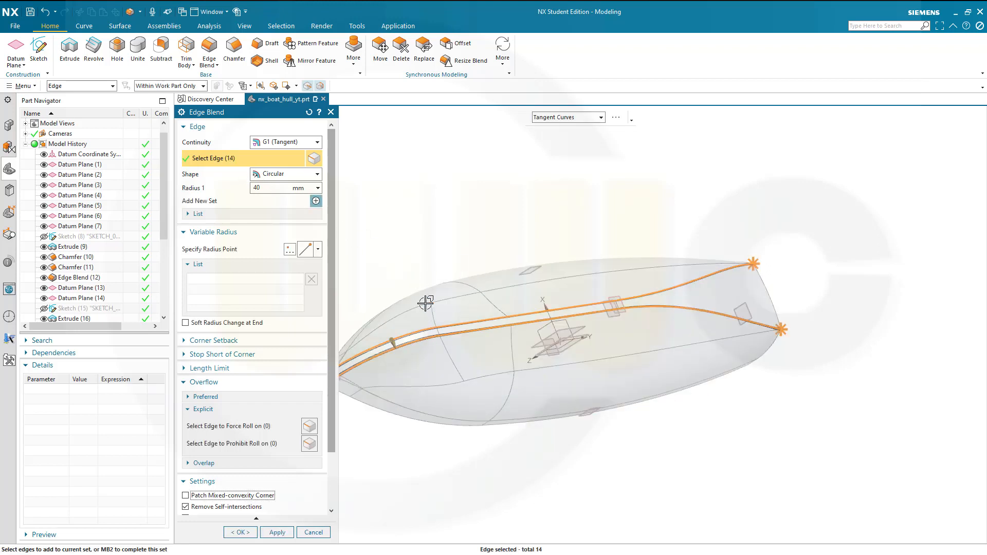
left_click(277, 532)
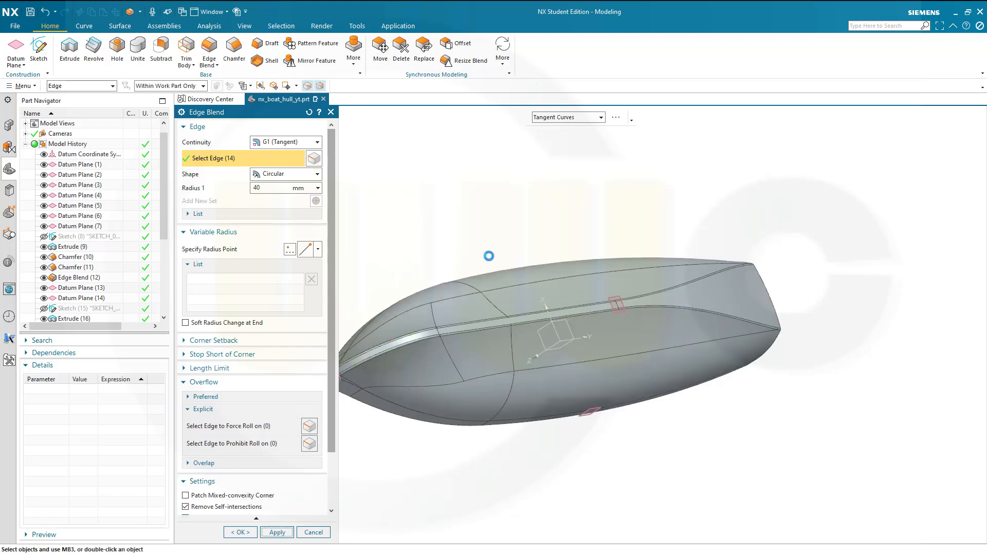
left_click(771, 284)
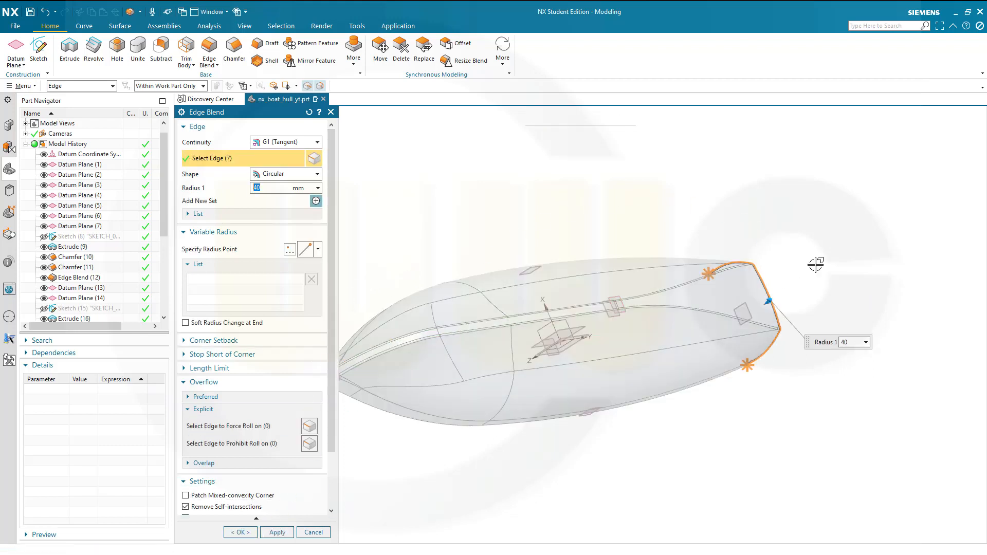
left_click(241, 532)
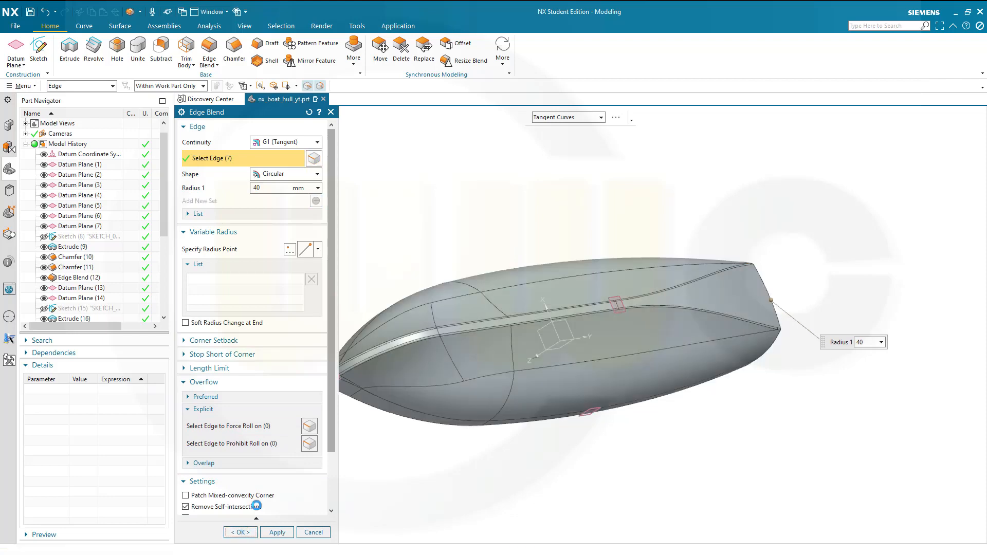
- Shell the hull to a thickness of 100 mm, leaving the curved deck face open
middle_click_drag(656, 171, 804, 174)
mouse_move(640, 199)
middle_mouse_down()
mouse_move(661, 230)
mouse_move(643, 216)
middle_mouse_up()
left_click(263, 61)
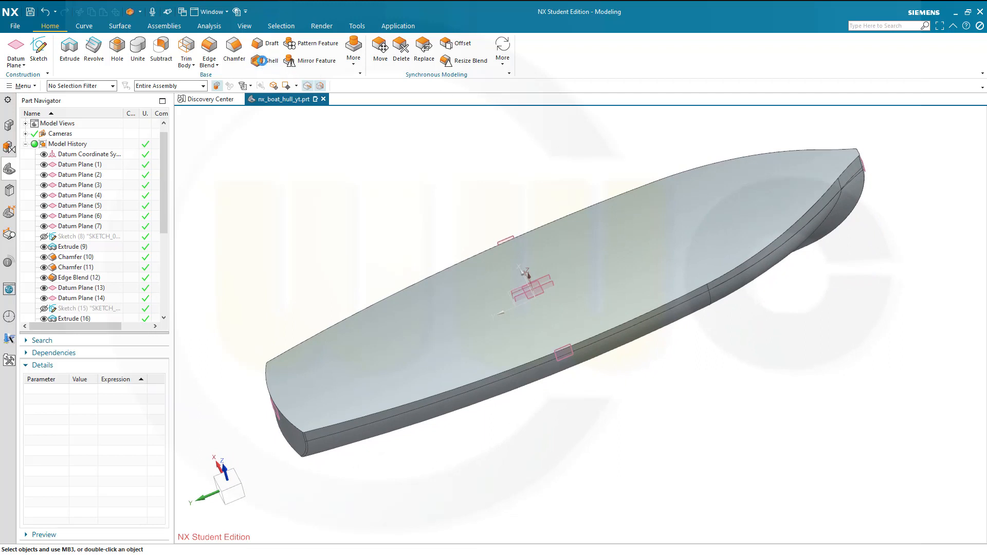
left_click(469, 296)
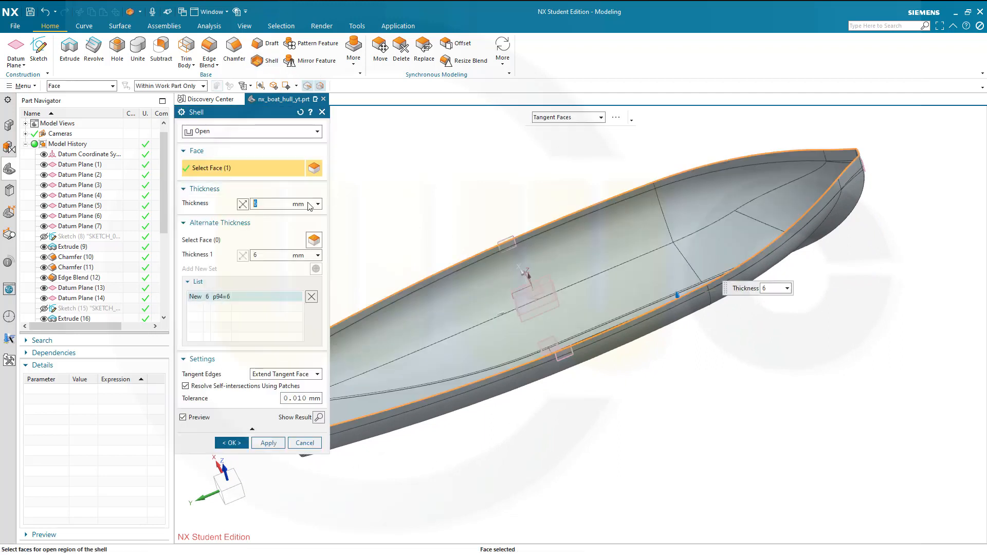
double_click(267, 203)
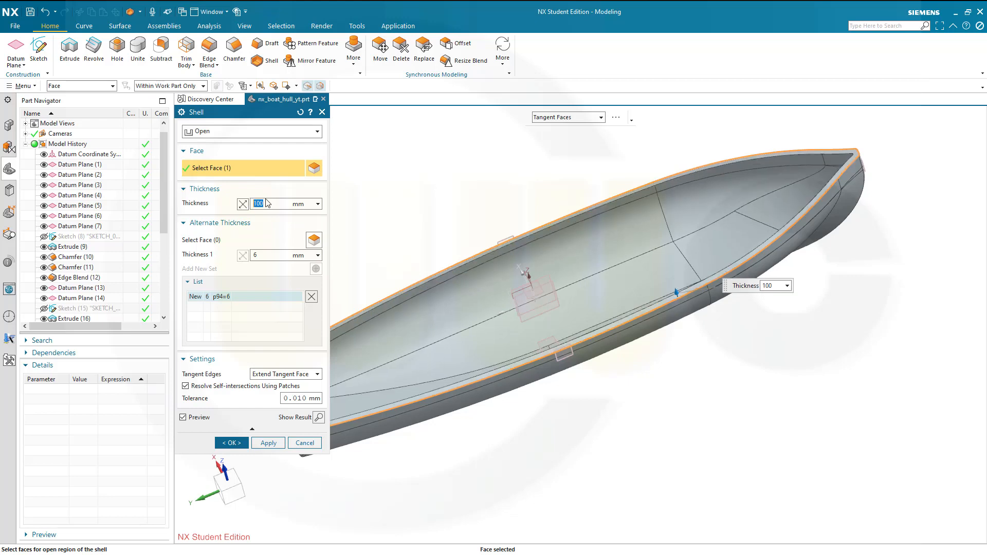
left_click(231, 442)
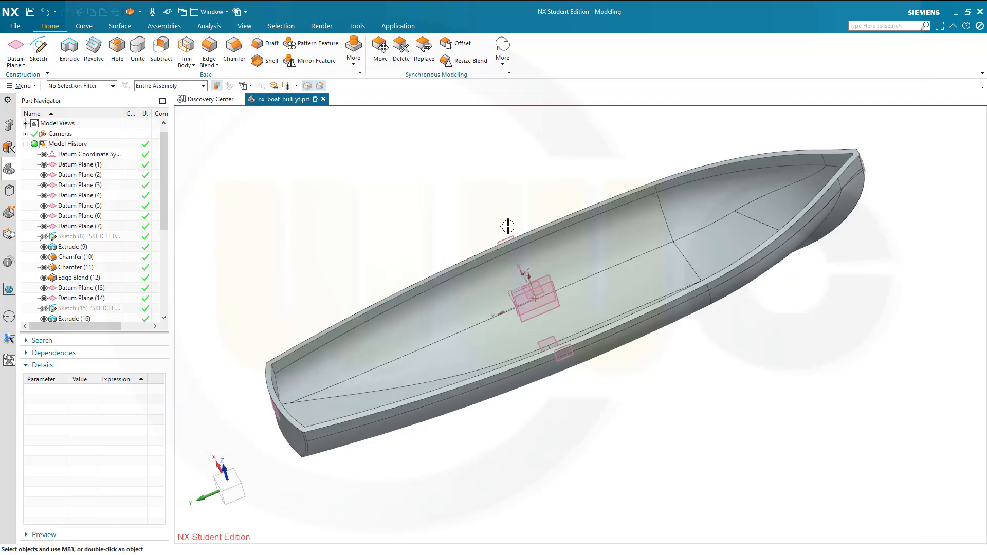
middle_click_drag(546, 209, 278, 161)
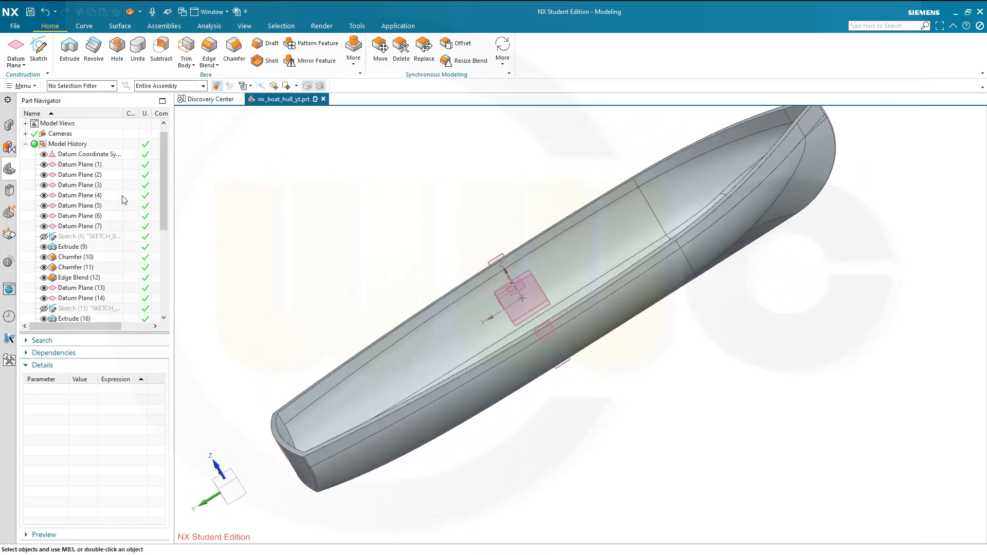
mouse_move(401, 207)
middle_mouse_down()
mouse_move(401, 168)
mouse_move(408, 190)
mouse_move(447, 201)
mouse_move(412, 187)
mouse_move(397, 157)
mouse_move(416, 196)
middle_mouse_up()
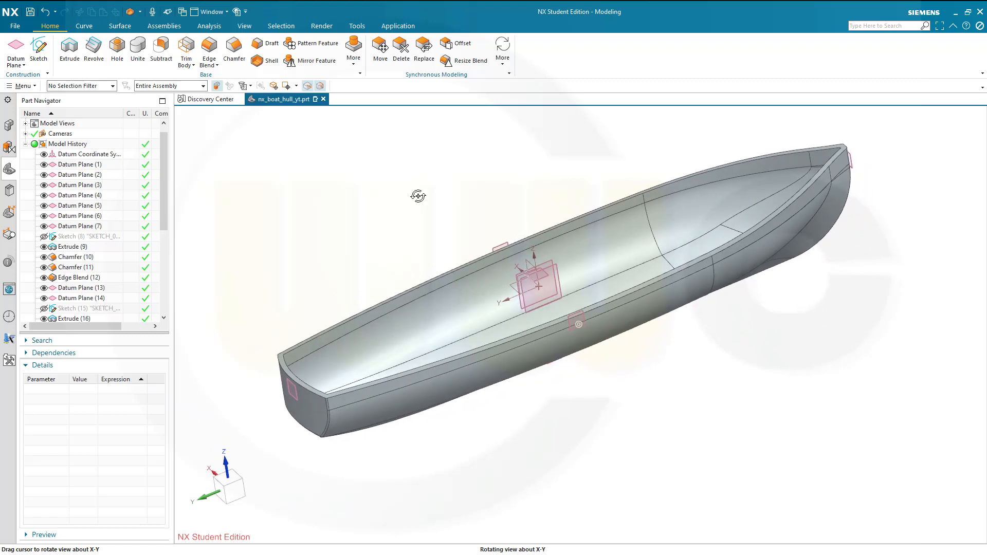
scroll(495, 161, "up", 2)
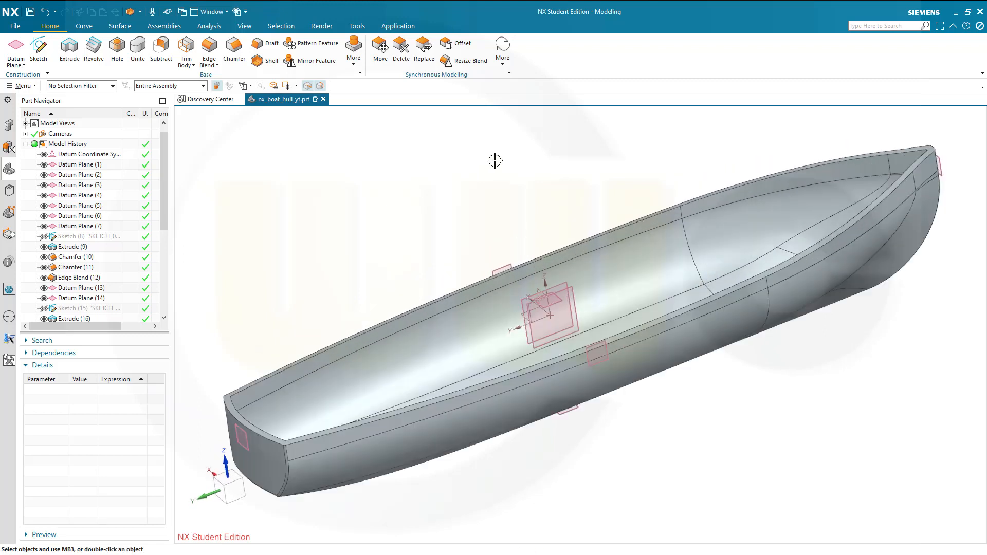